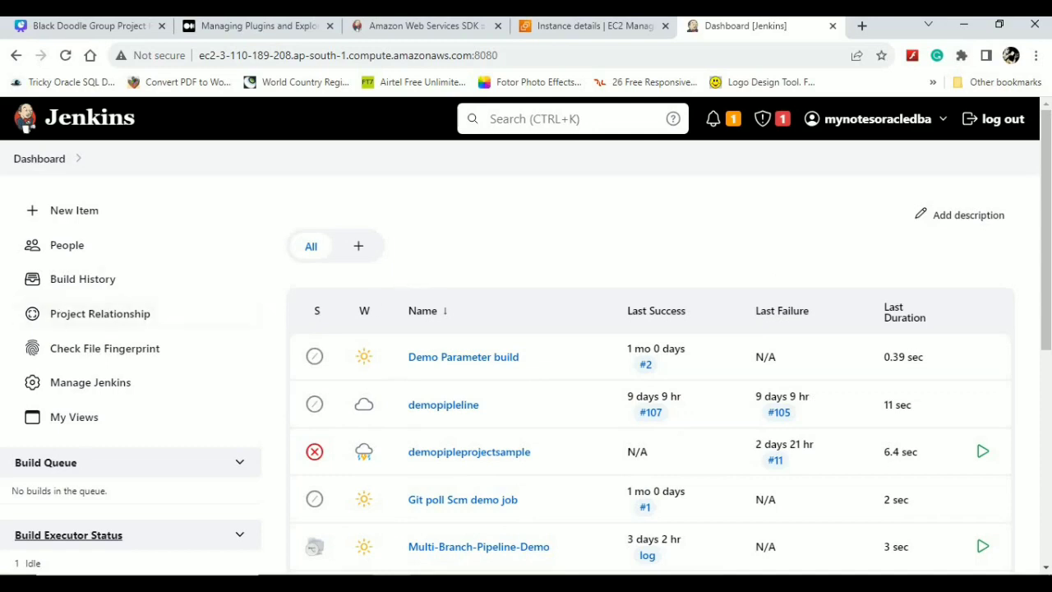
- Open Plugins management from Manage Jenkins by searching the settings for 'plu'
left_click(86, 393)
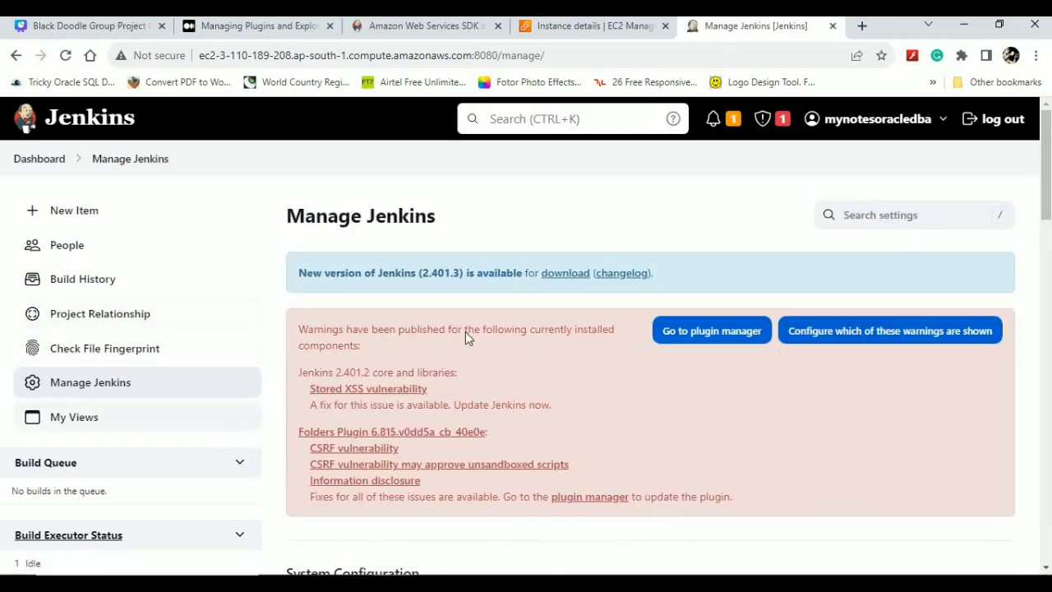
left_click(885, 223)
type("plu")
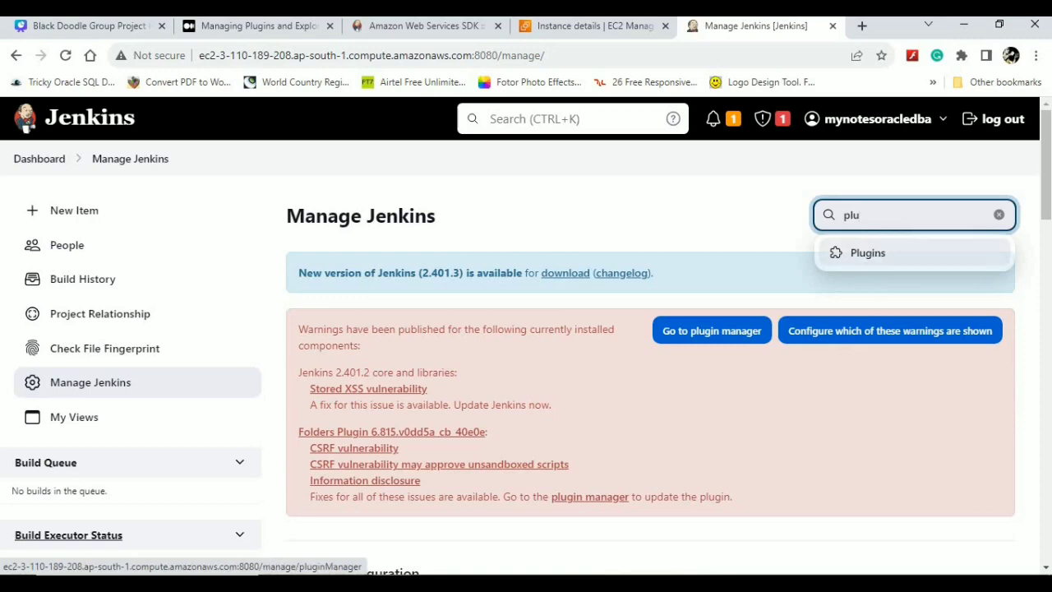
left_click_drag(1048, 177, 1045, 233)
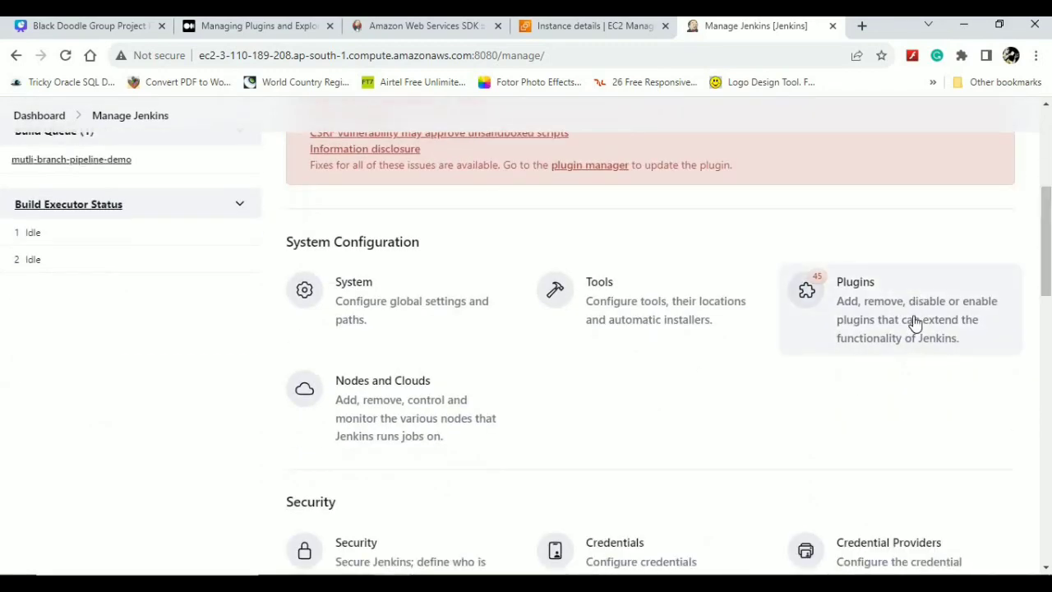
left_click(915, 320)
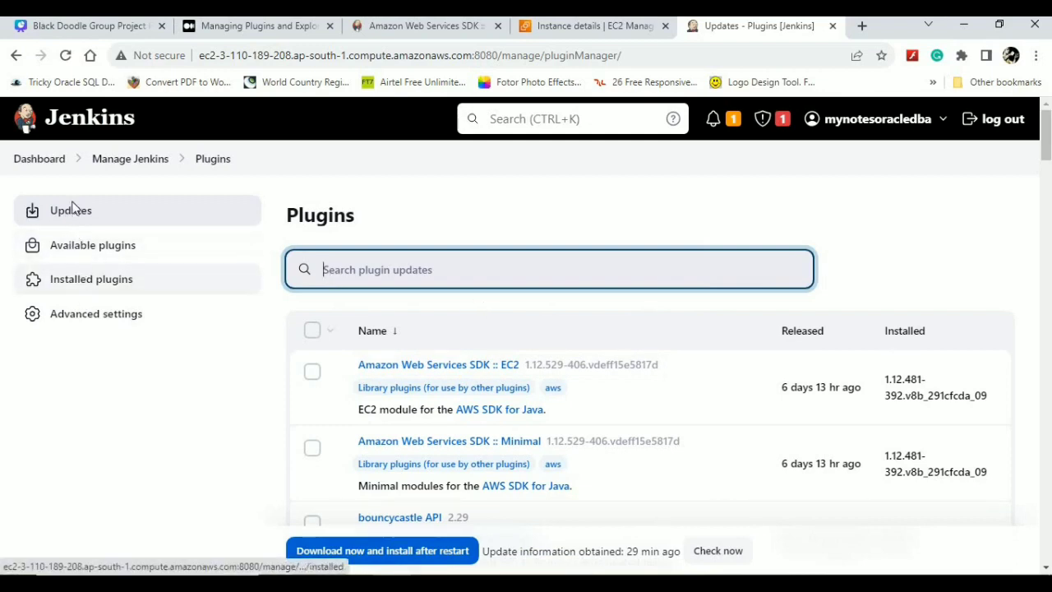
- Filter available plugins by 'aw' and open Amazon Web Services SDK :: All in a new tab
left_click(106, 252)
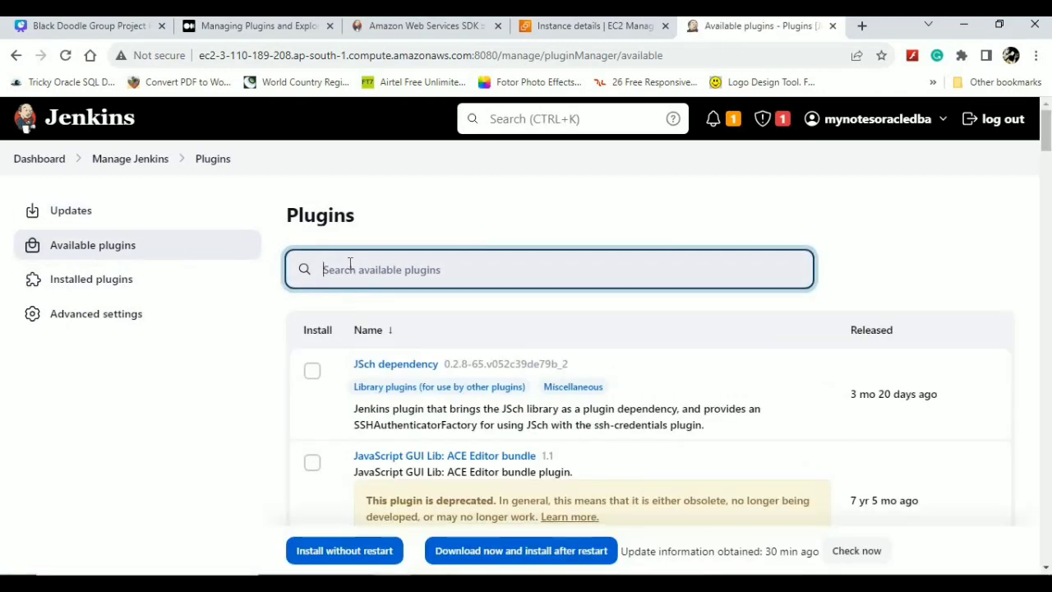
type("aws")
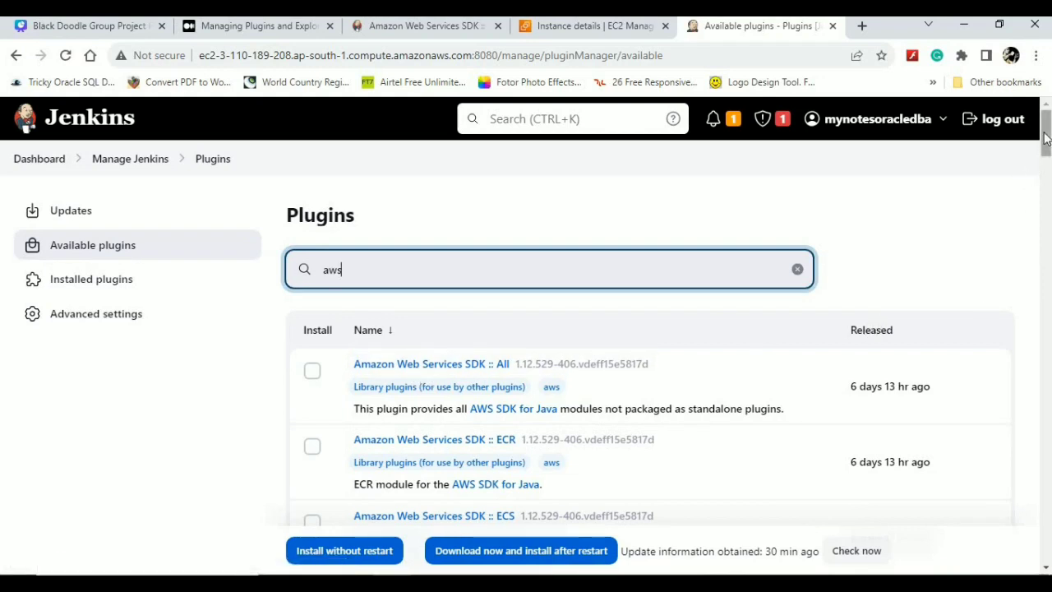
right_click(460, 370)
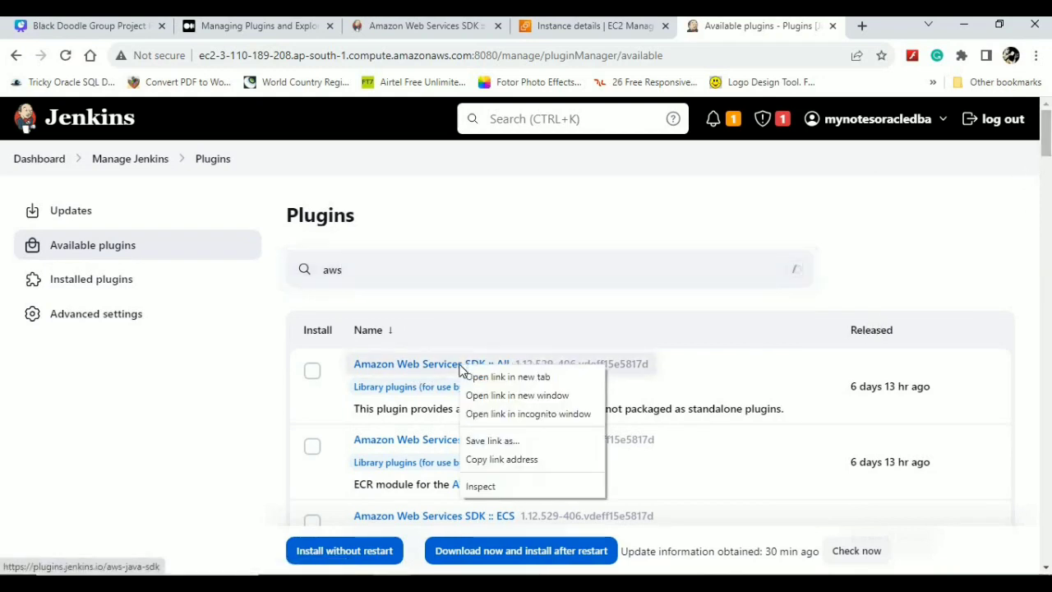
left_click(477, 376)
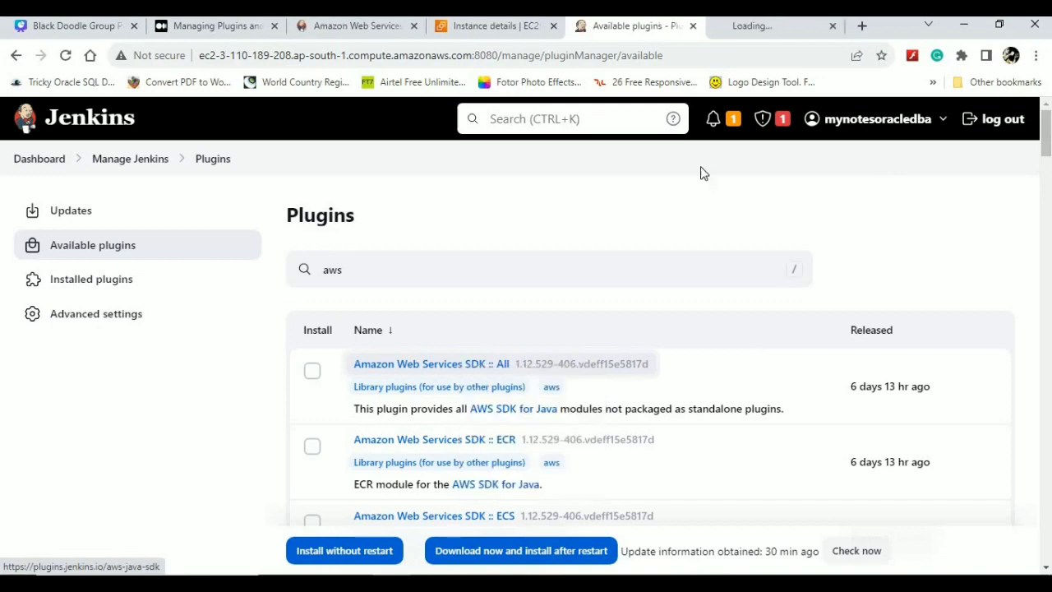
- Review the Dependencies tab of Amazon Web Services SDK :: All, then close its page
left_click(742, 30)
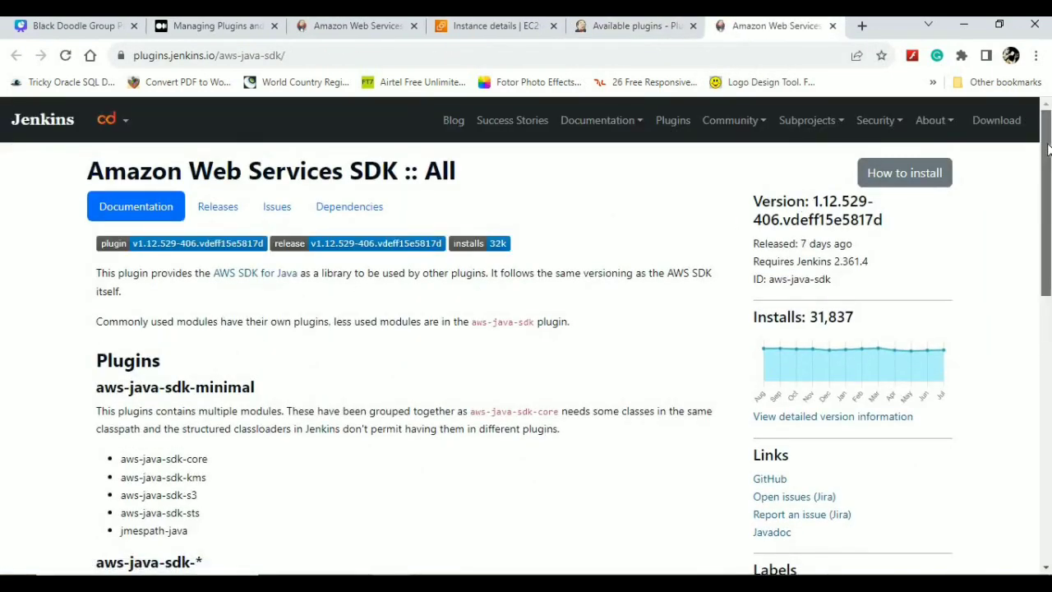
left_click_drag(1049, 153, 1050, 310)
scroll(1036, 197, "up", 4)
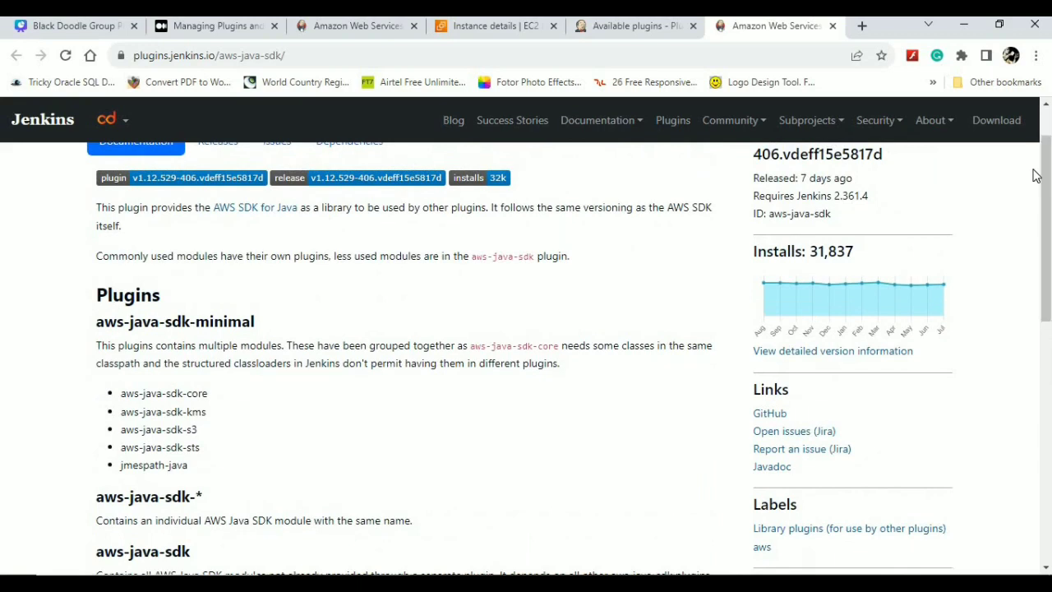
scroll(1036, 176, "up", 1)
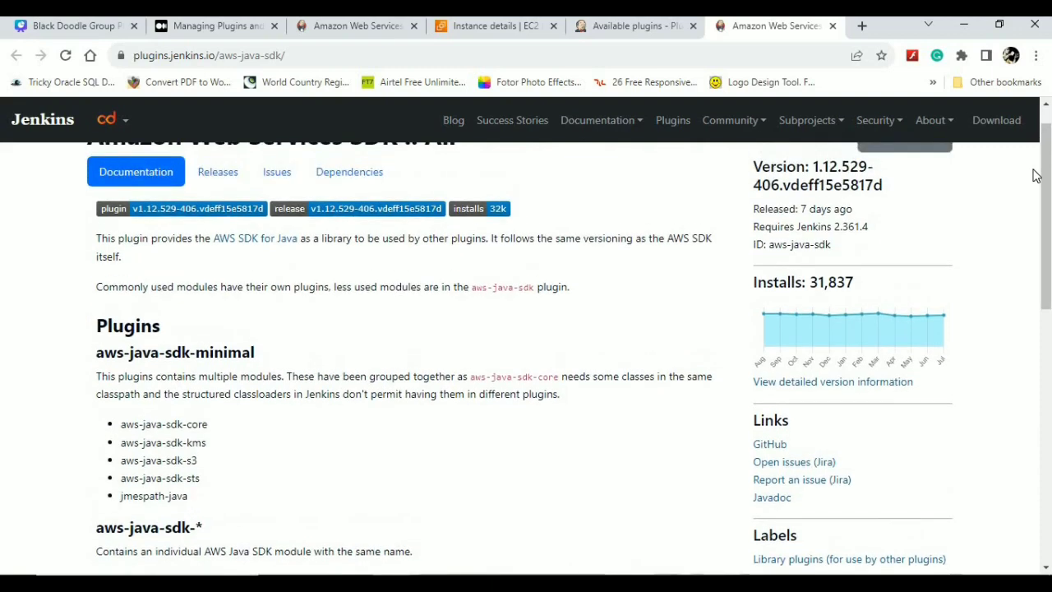
left_click(349, 173)
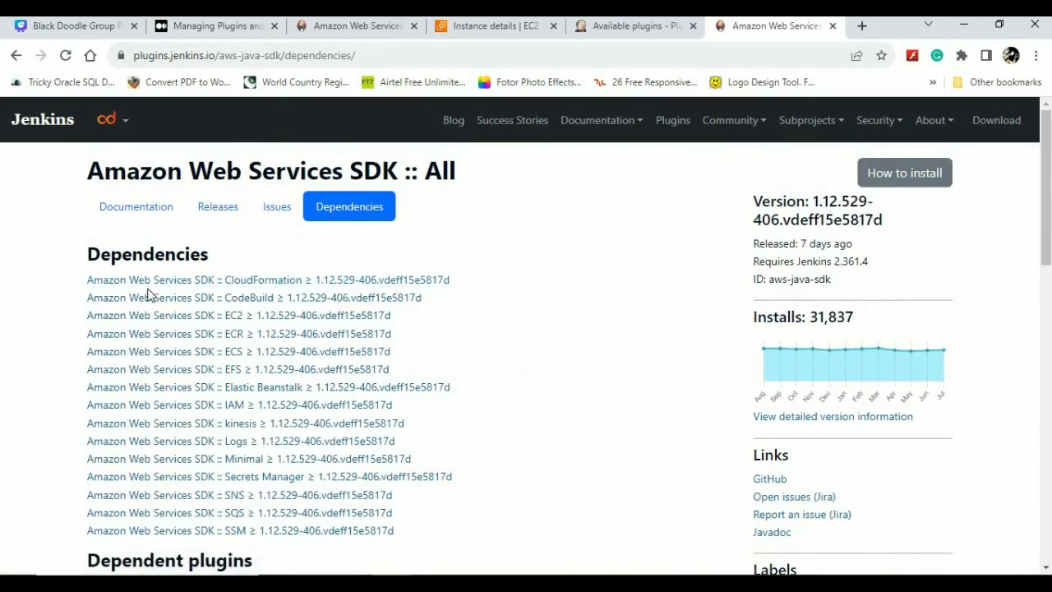
left_click(834, 27)
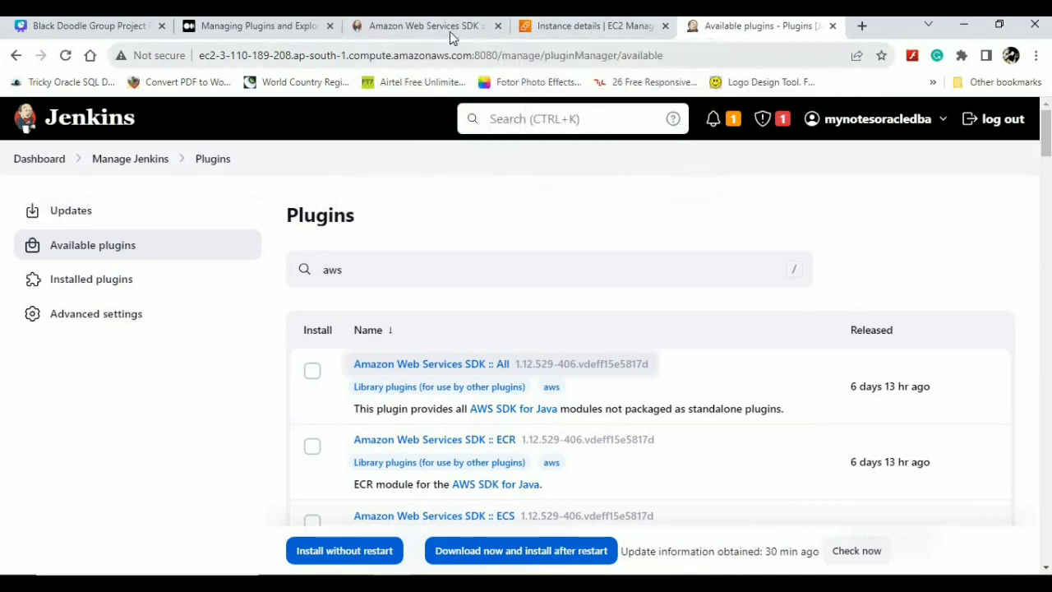
- Trim the plugin page address back to plugins.jenkins.io and load the index site
left_click(395, 28)
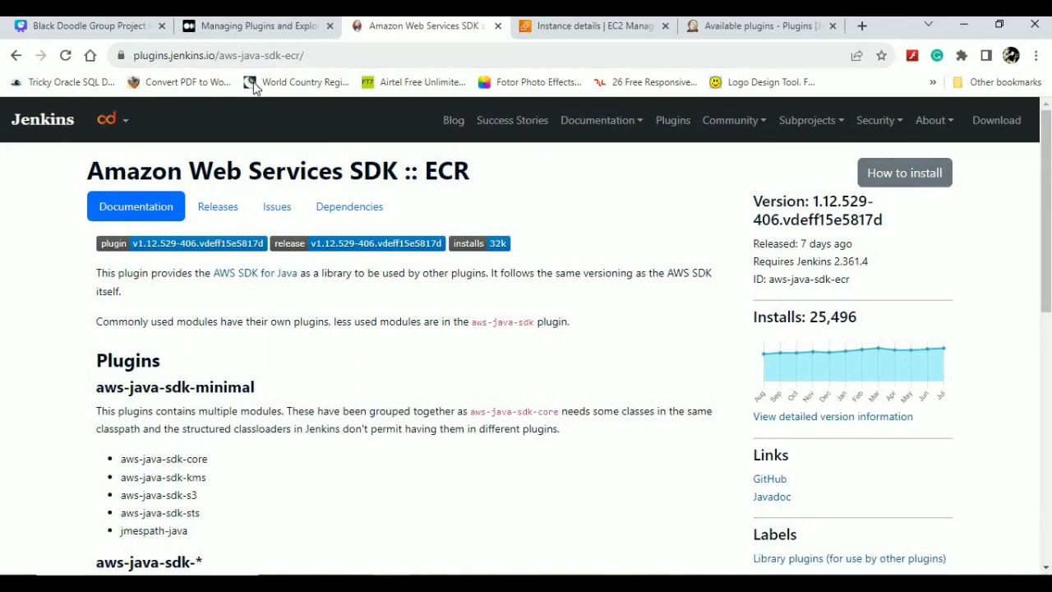
left_click(342, 56)
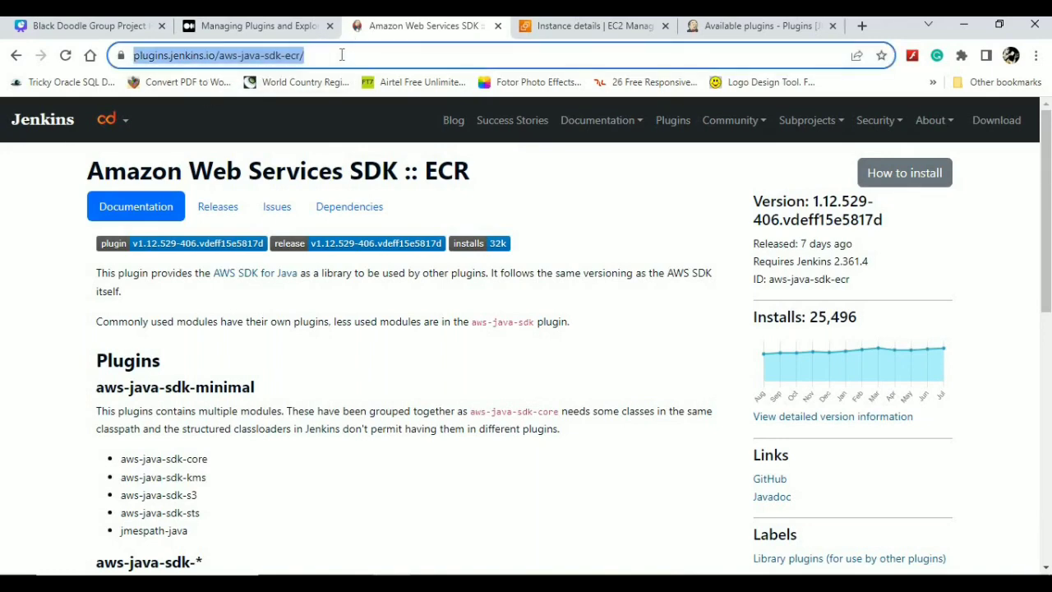
left_click(342, 55)
key("BackSpace")
key("BackSpace")
key("BackSpace")
key("BackSpace")
key("BackSpace")
key("BackSpace")
key("BackSpace")
key("BackSpace")
key("BackSpace")
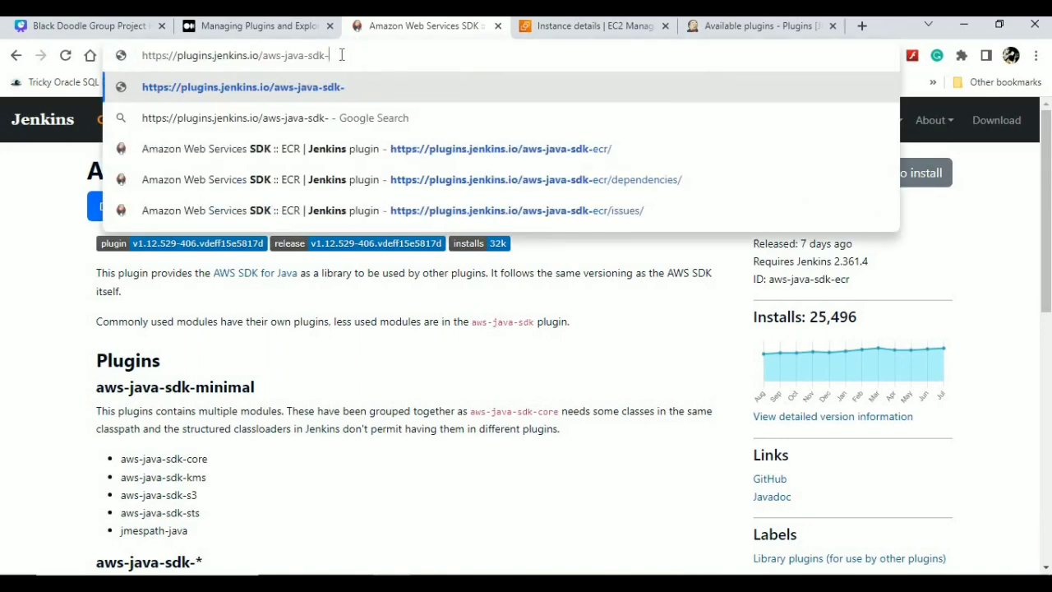
key("BackSpace")
key("BackSpace")
key("BackSpace")
key("BackSpace")
key("BackSpace")
key("BackSpace")
key("BackSpace")
key("BackSpace")
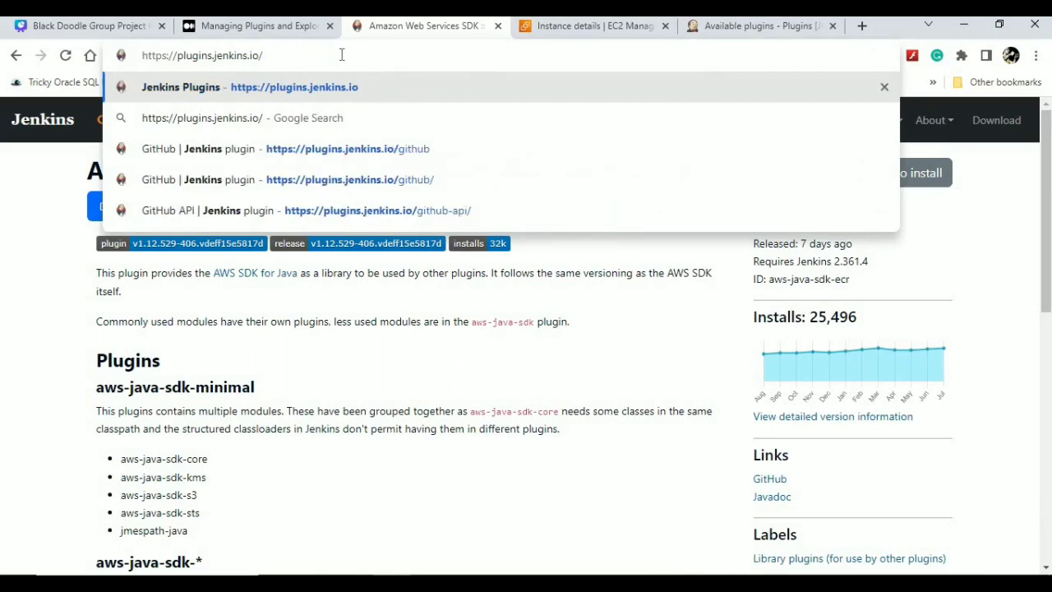
key("Return")
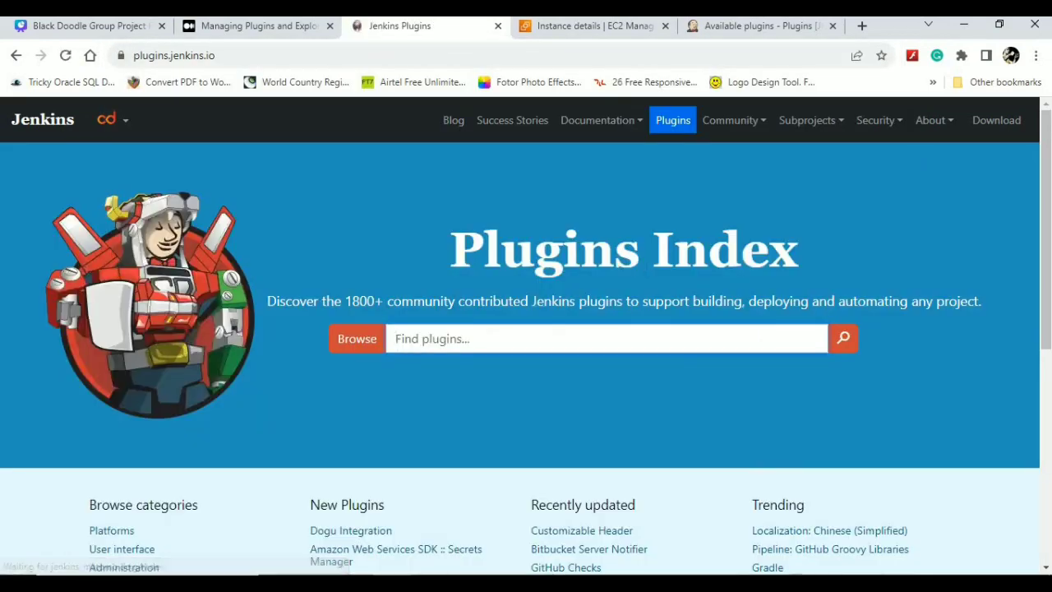
- Search the plugins index for 'ecr'
left_click_drag(1047, 180, 1030, 237)
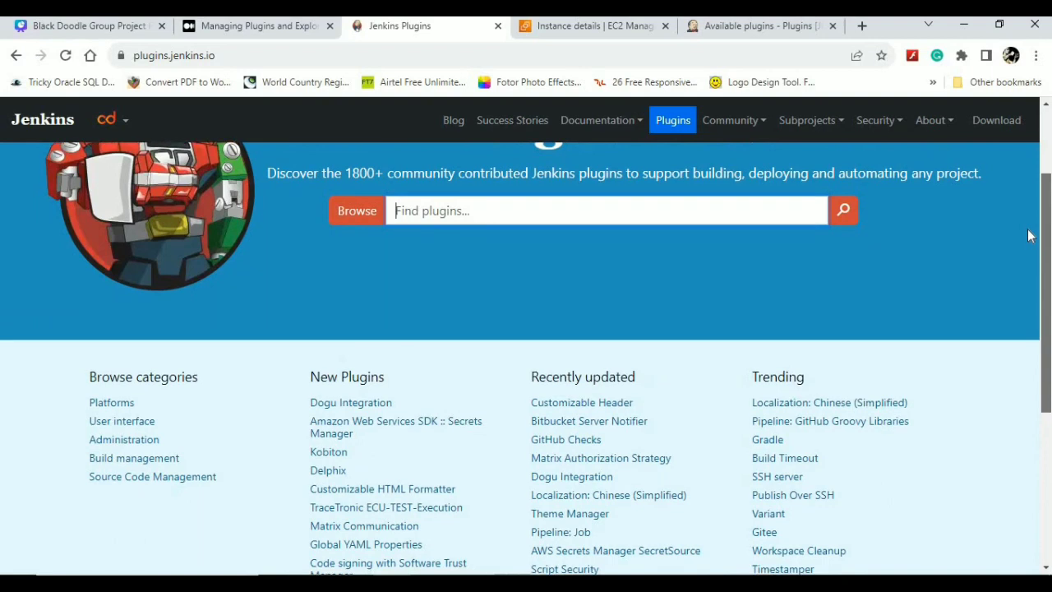
left_click(470, 215)
type("e")
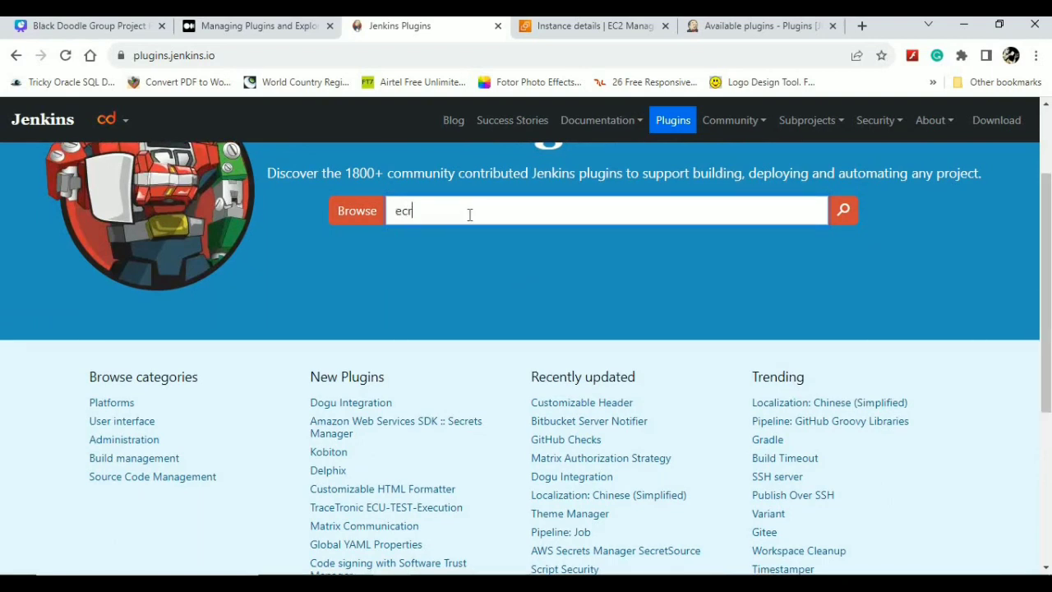
type("cr")
key("Return")
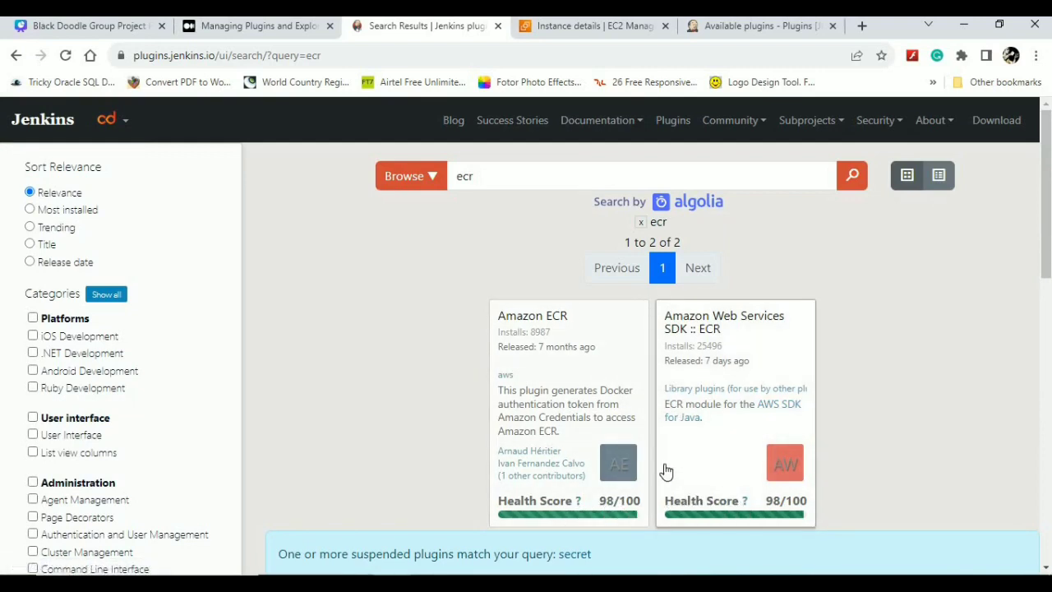
- Open the Amazon ECR plugin page from the search results and scroll through it
right_click(549, 317)
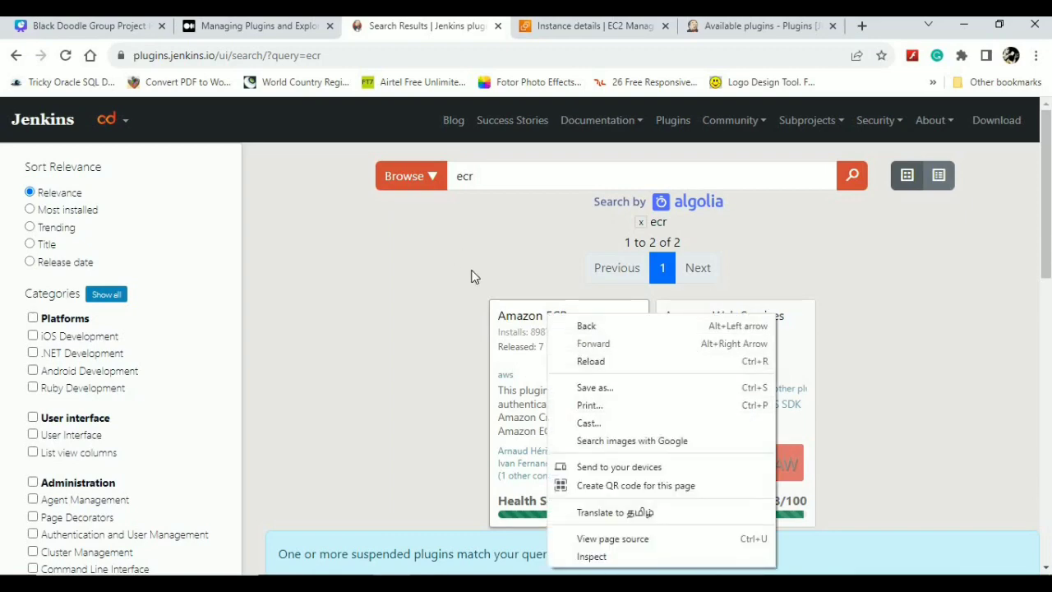
left_click(516, 321)
left_click(518, 317)
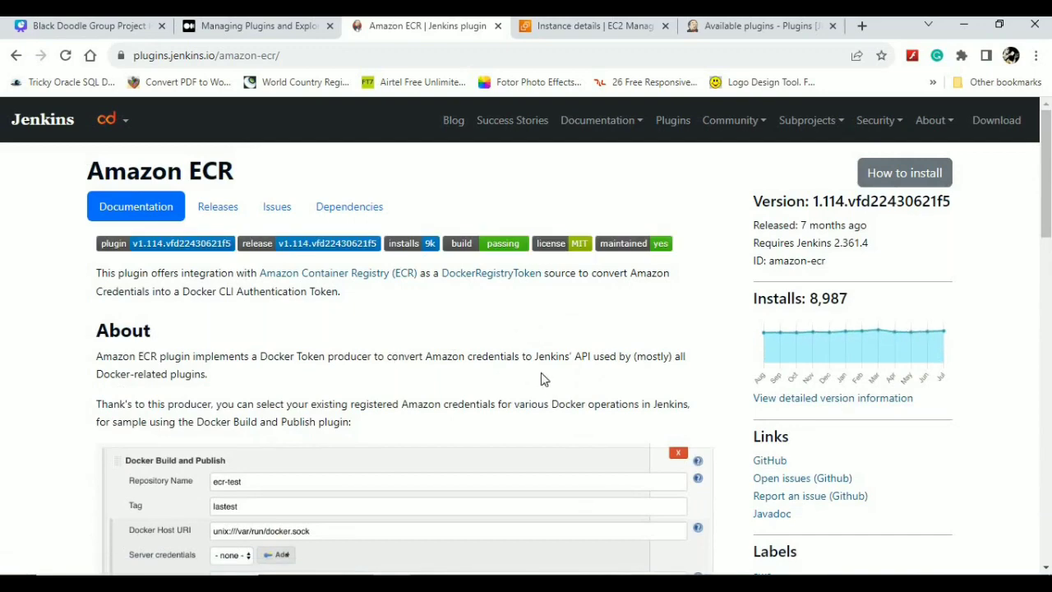
left_click_drag(1050, 189, 1046, 225)
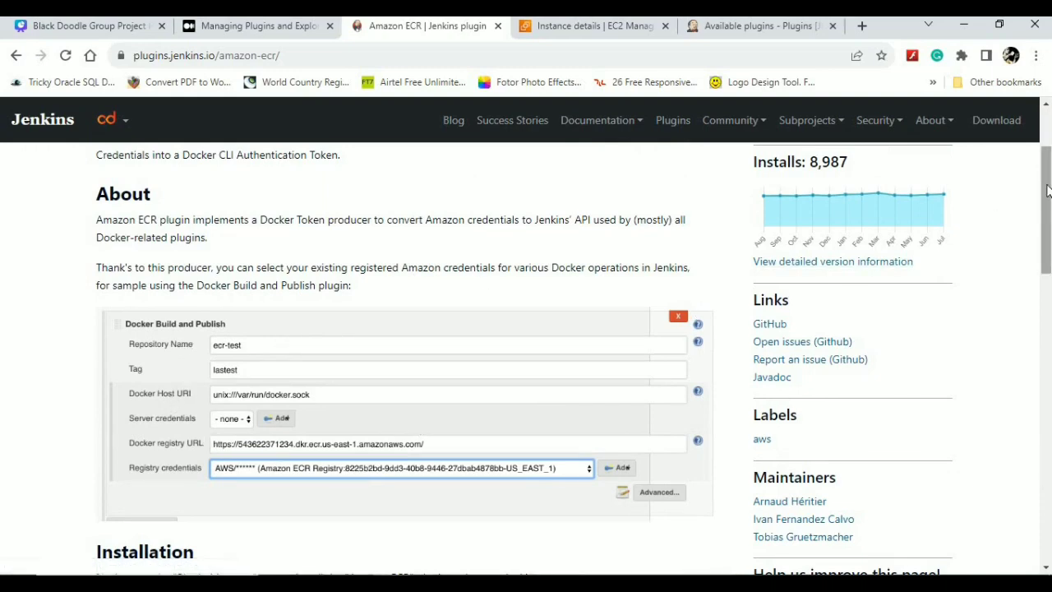
left_click_drag(1048, 191, 1043, 418)
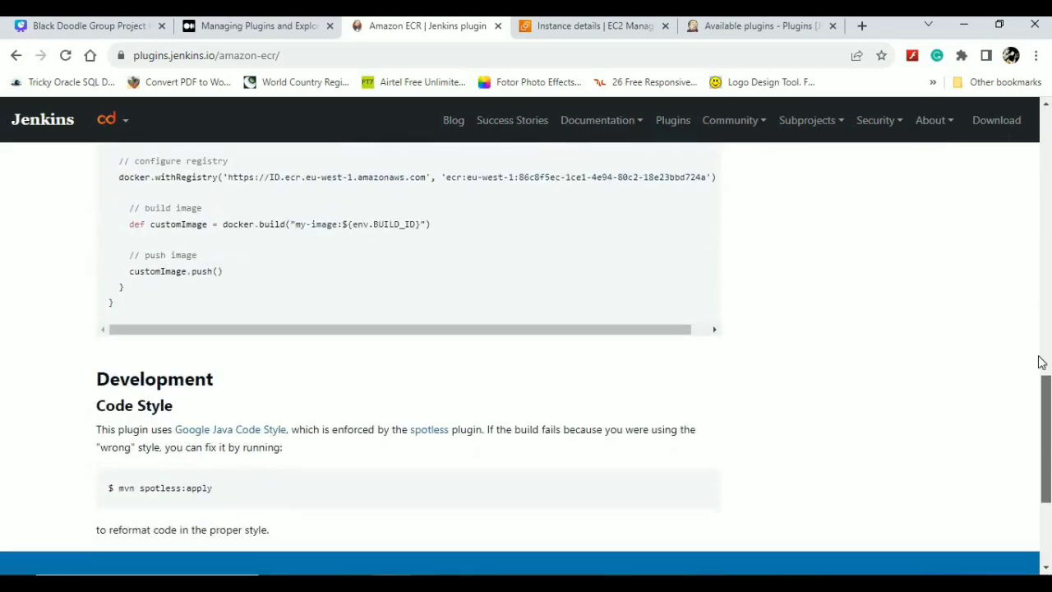
left_click_drag(1038, 356, 1023, 132)
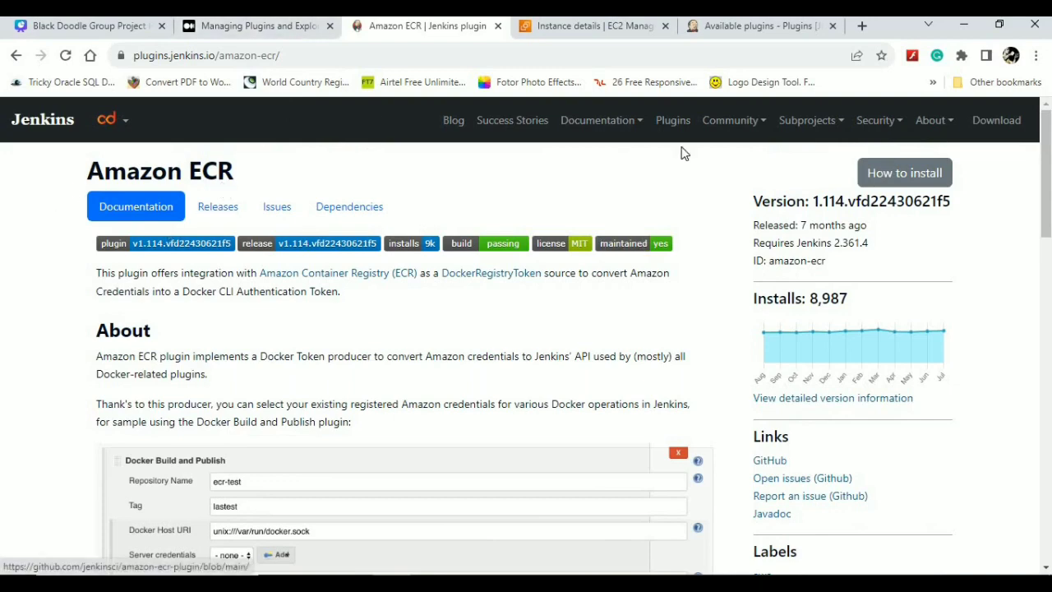
- Check the Amazon ECR How to install options, then return to Jenkins' Available plugins
left_click(900, 176)
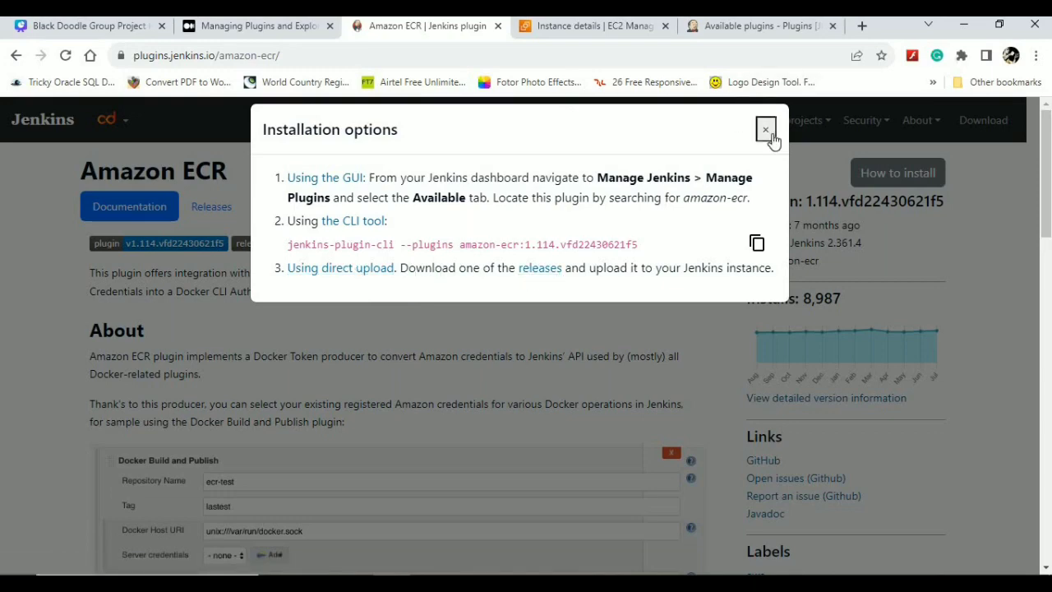
left_click(765, 129)
left_click(717, 29)
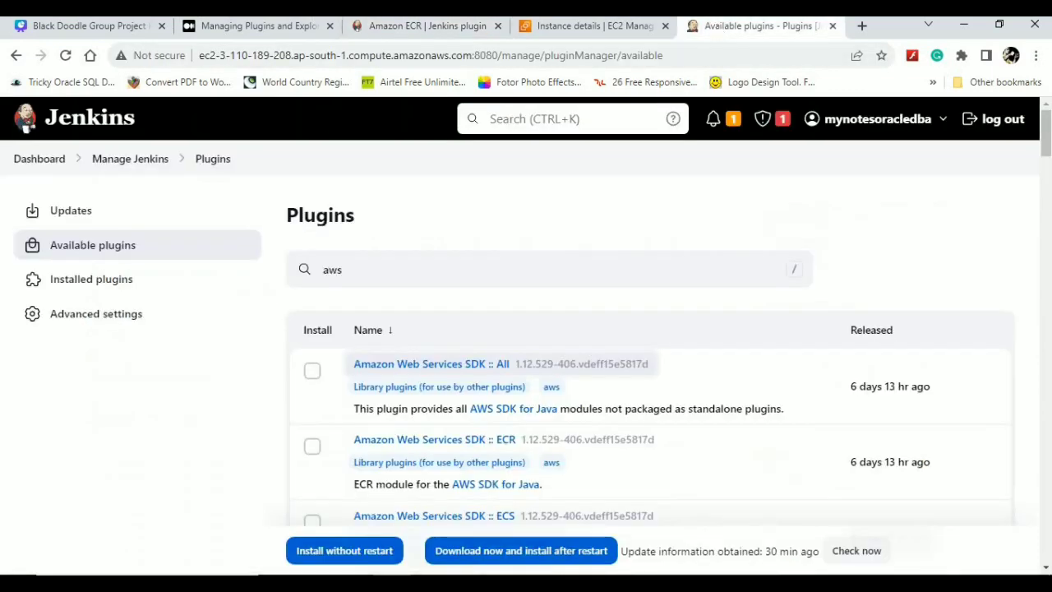
- Open Advanced settings and scroll through HTTP Proxy Configuration, Deploy Plugin and Update Site sections
left_click(82, 314)
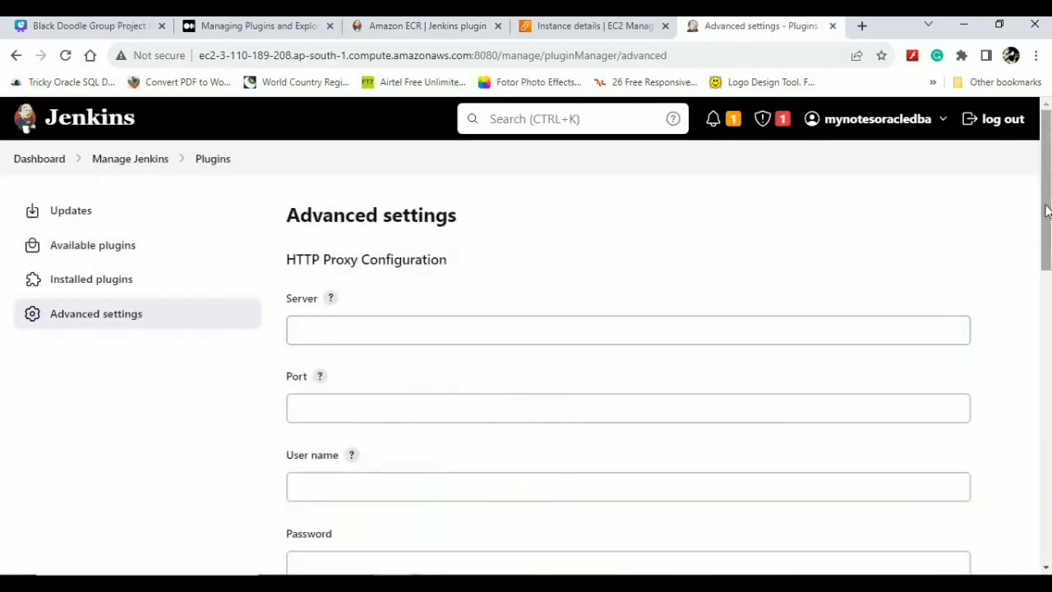
left_click_drag(1046, 210, 1046, 495)
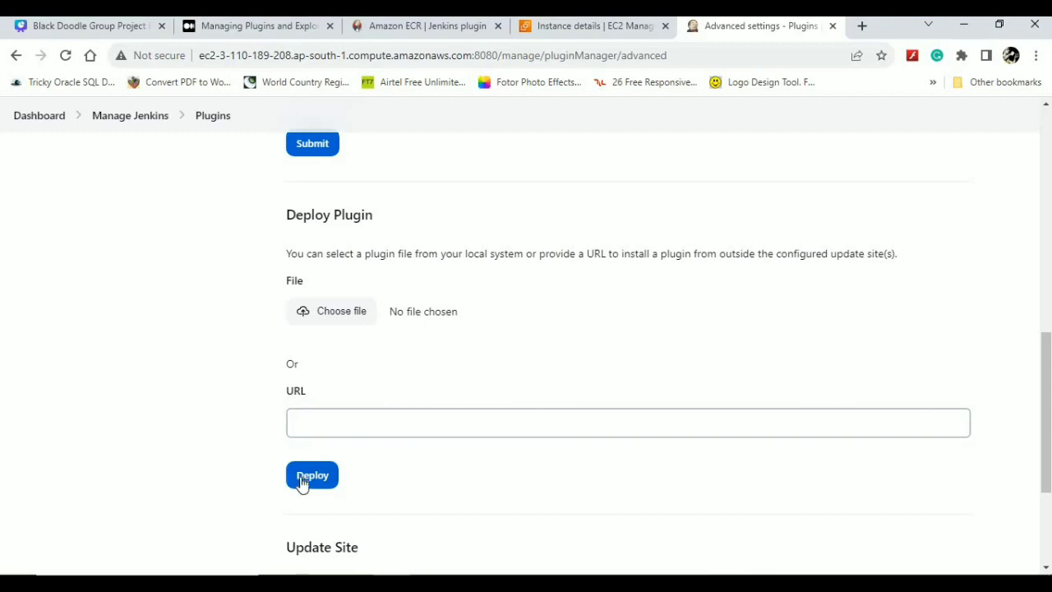
left_click(1046, 499)
left_click_drag(1046, 499, 982, 105)
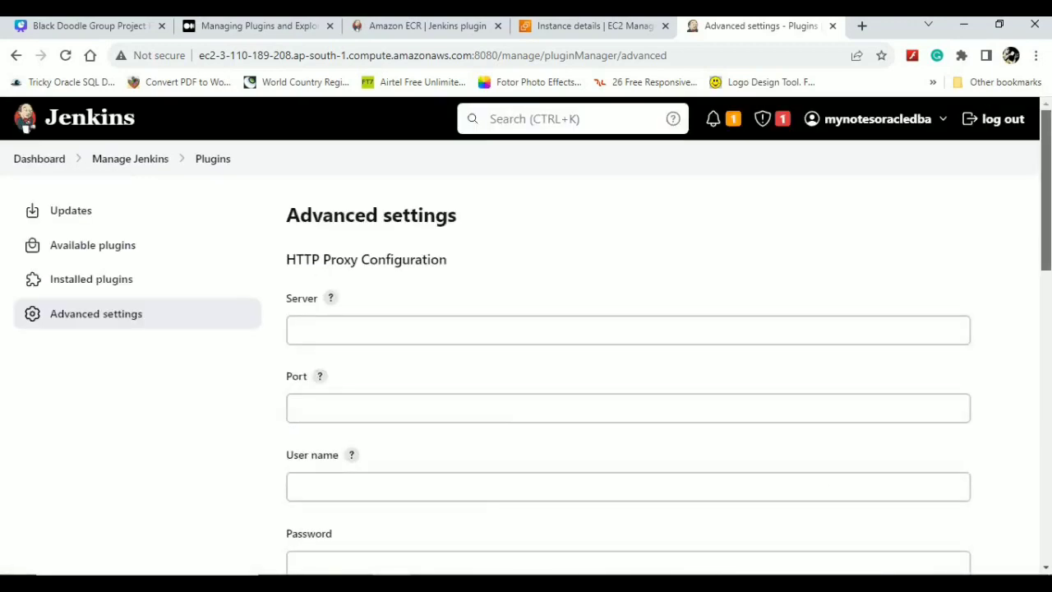
- Filter available plugins by 'aws', select AWS Lambda and install it without restart
left_click(115, 255)
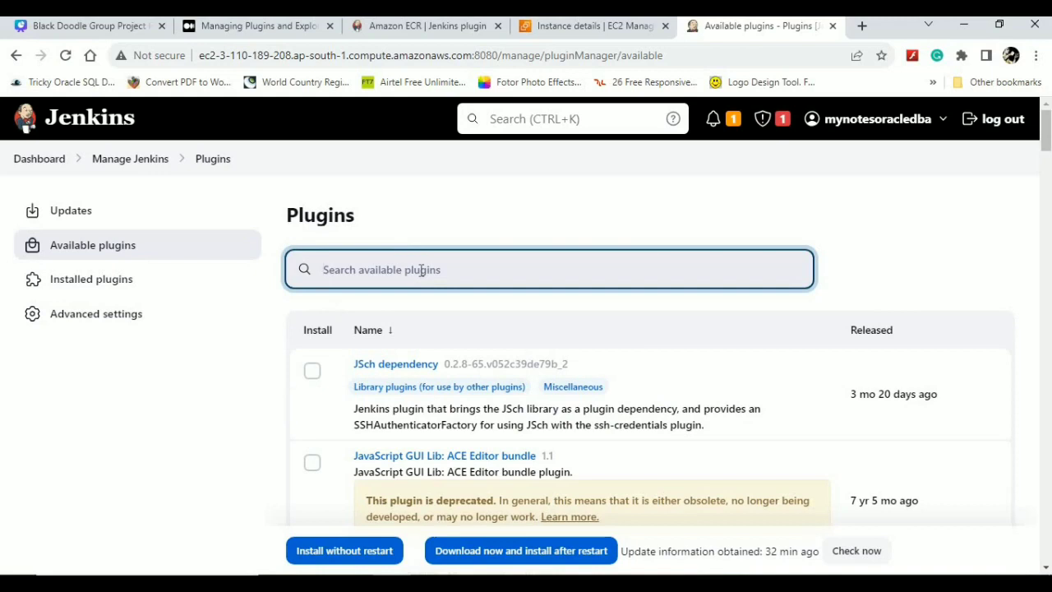
type("aws")
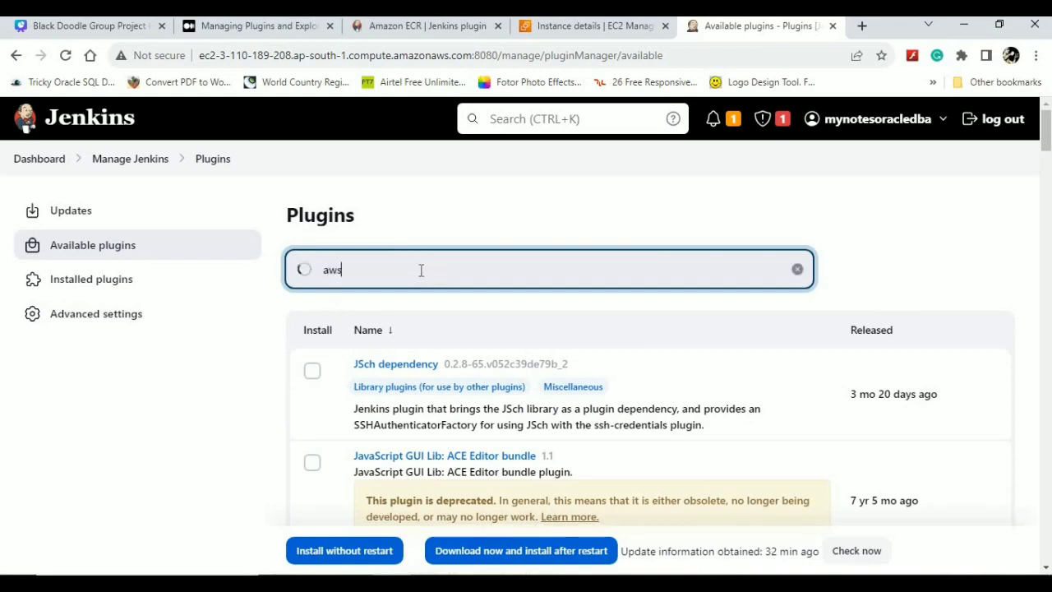
scroll(296, 402, "down", 5)
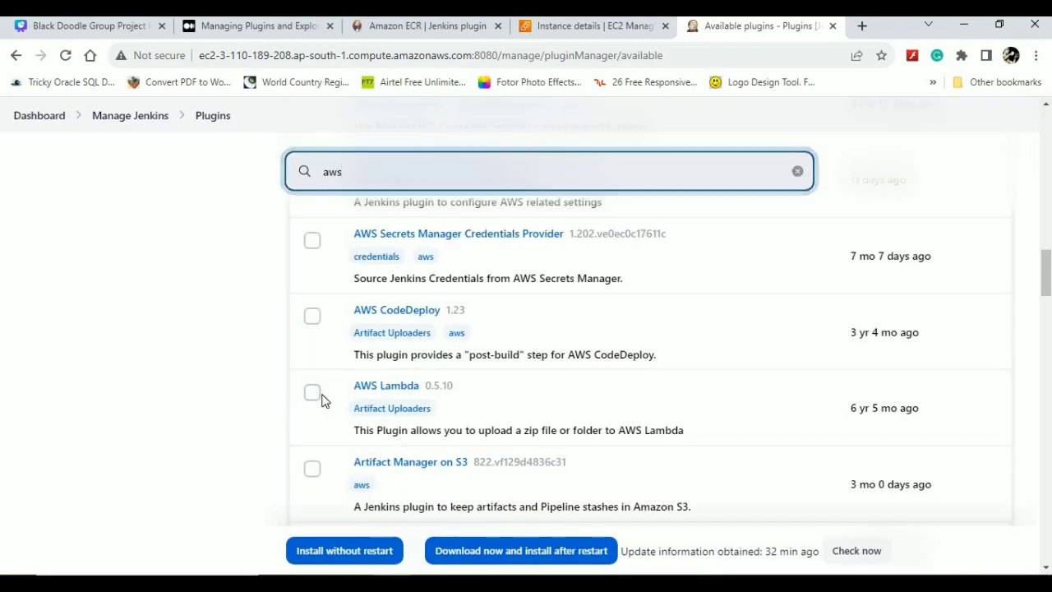
left_click(314, 396)
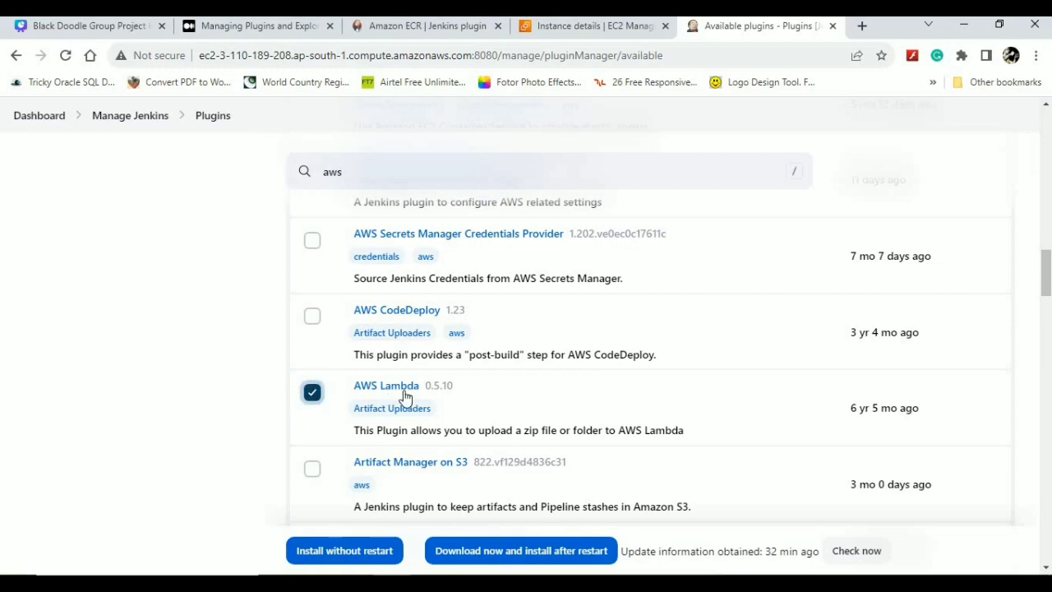
left_click(346, 559)
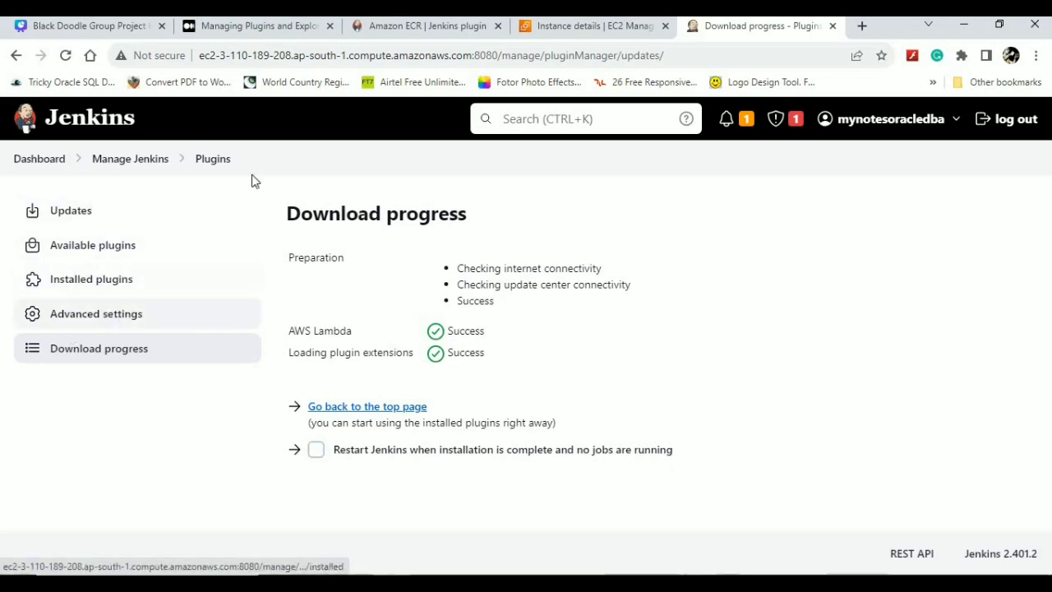
- Show Installed plugins and filter the list by 'git', scrolling through the results
left_click(118, 284)
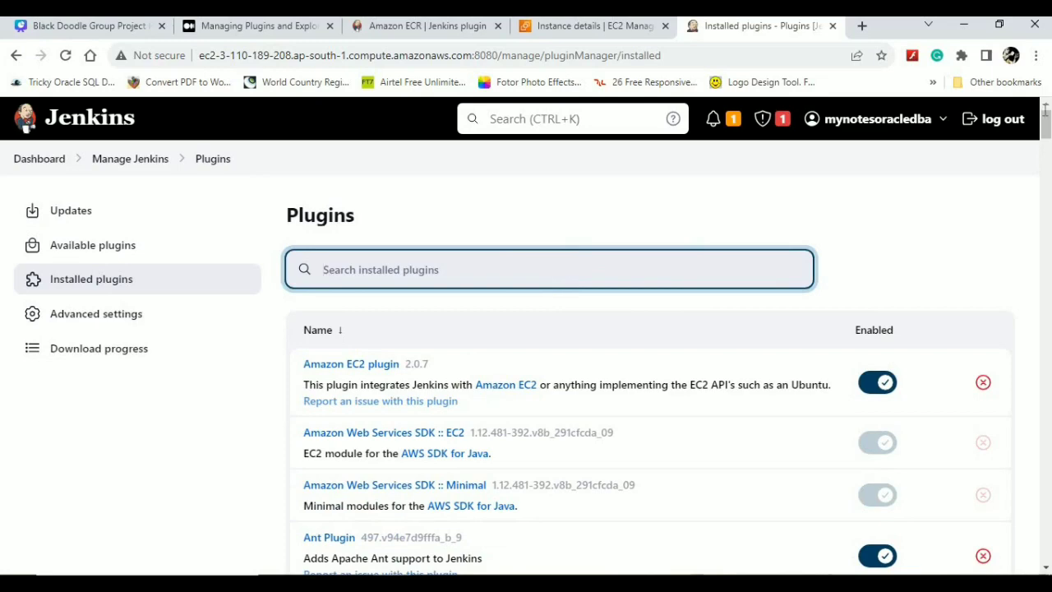
left_click_drag(1047, 124, 1047, 282)
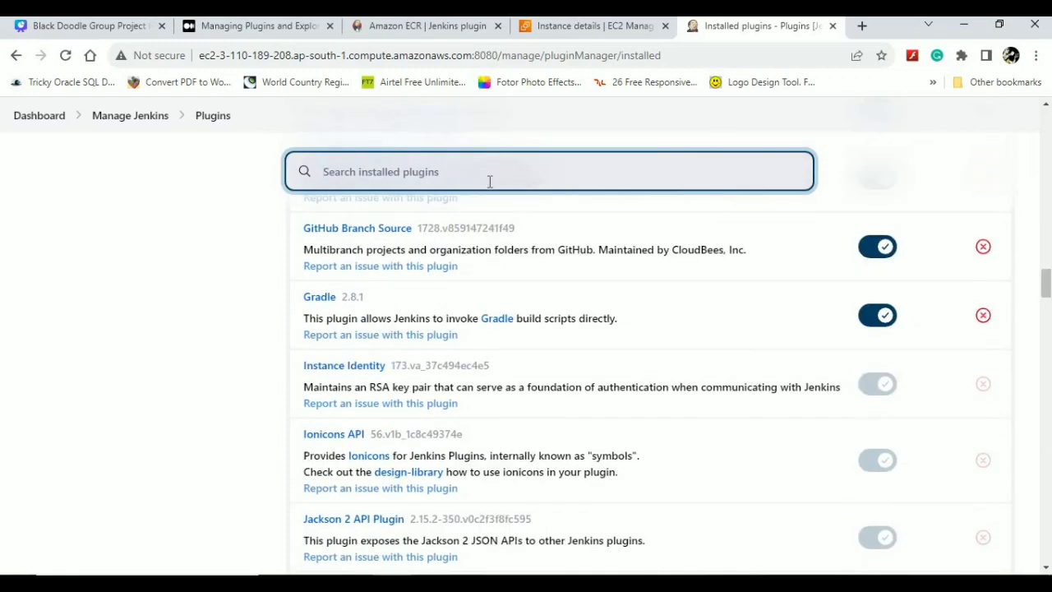
type("git")
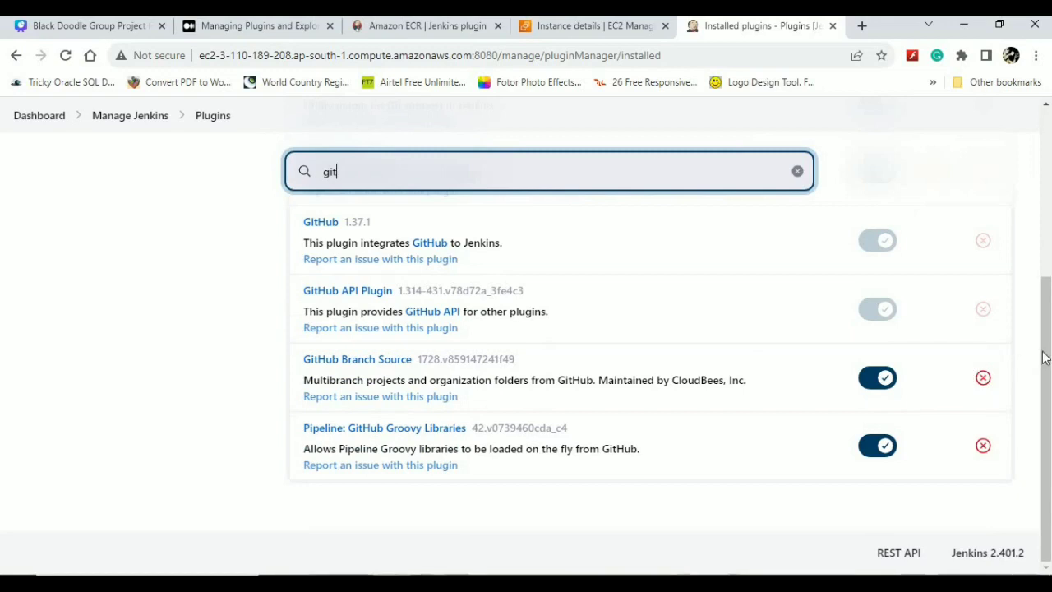
left_click_drag(1047, 356, 1047, 298)
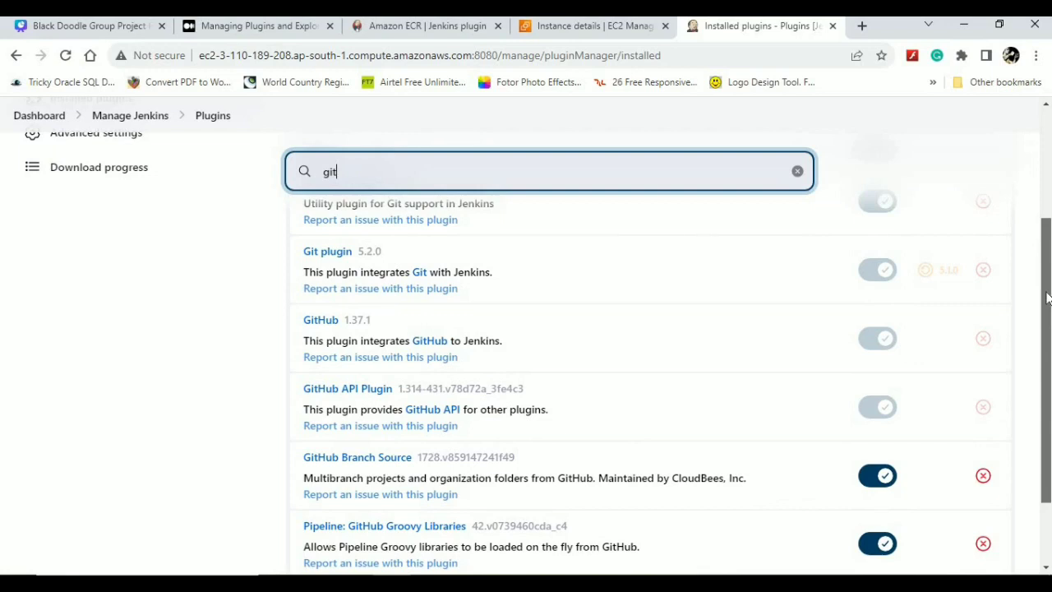
left_click_drag(1046, 298, 1040, 251)
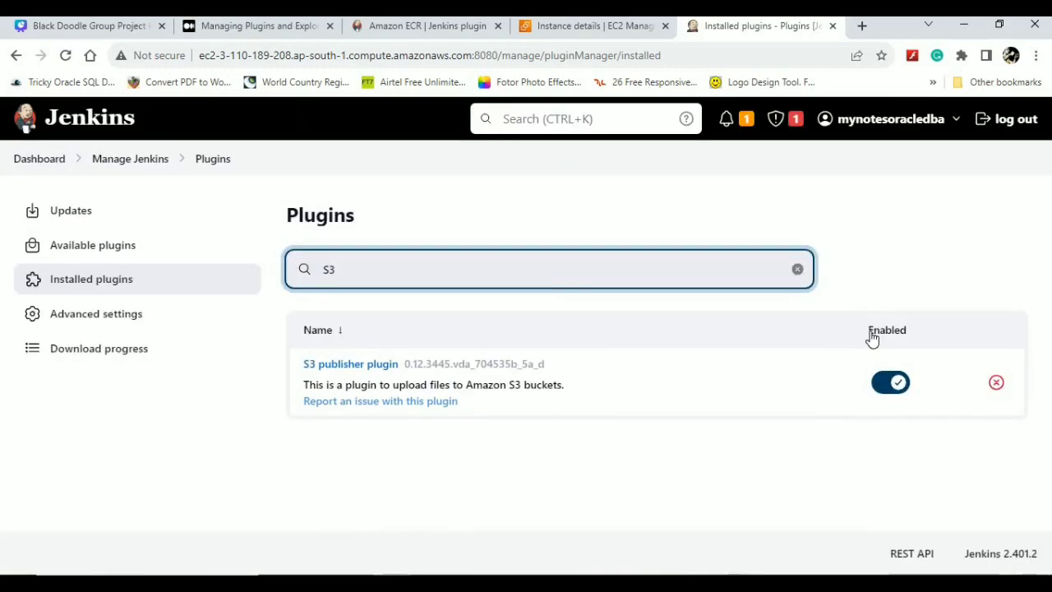
- Uninstall the S3 publisher plugin with Yes, filter by 'S3', then clear the filter
left_click(893, 395)
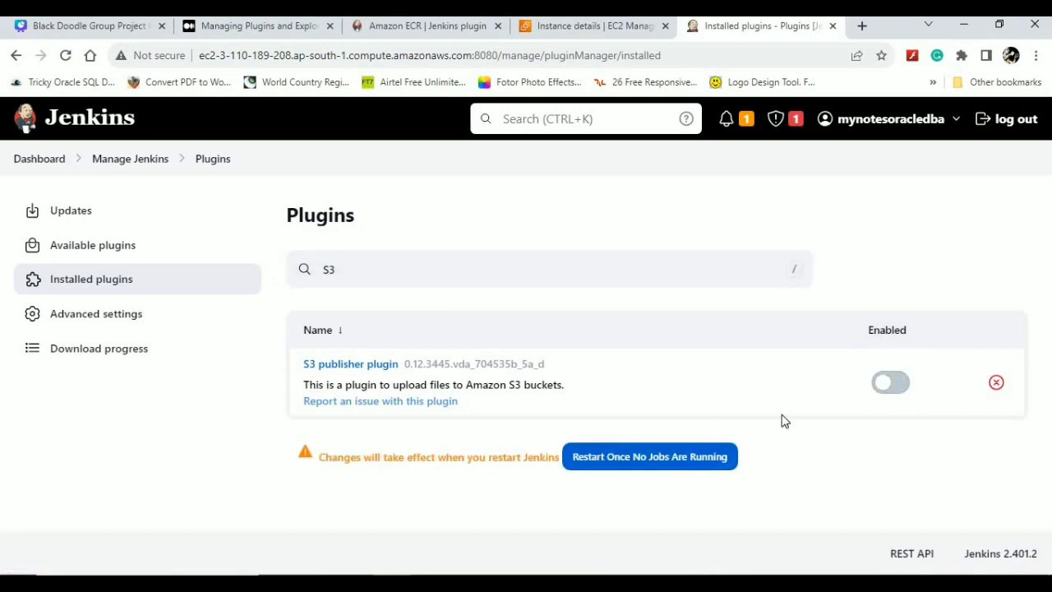
left_click(895, 388)
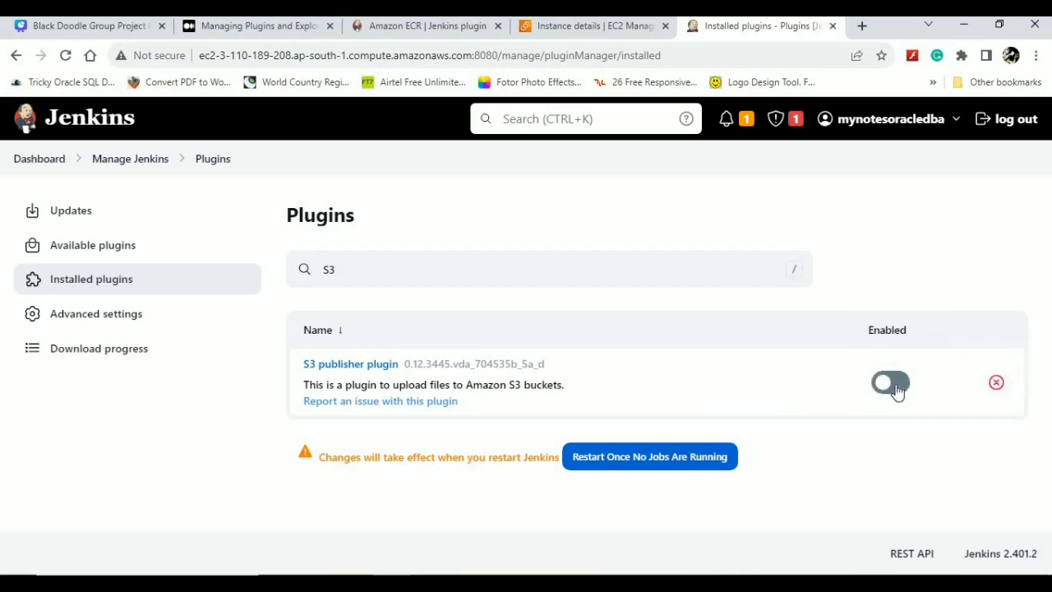
left_click(998, 385)
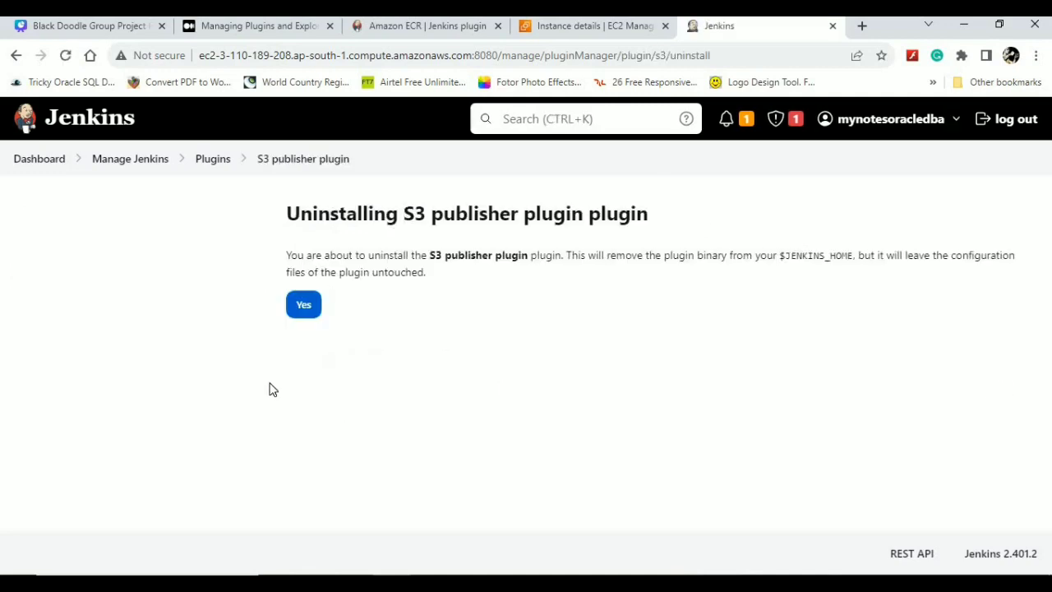
left_click(305, 307)
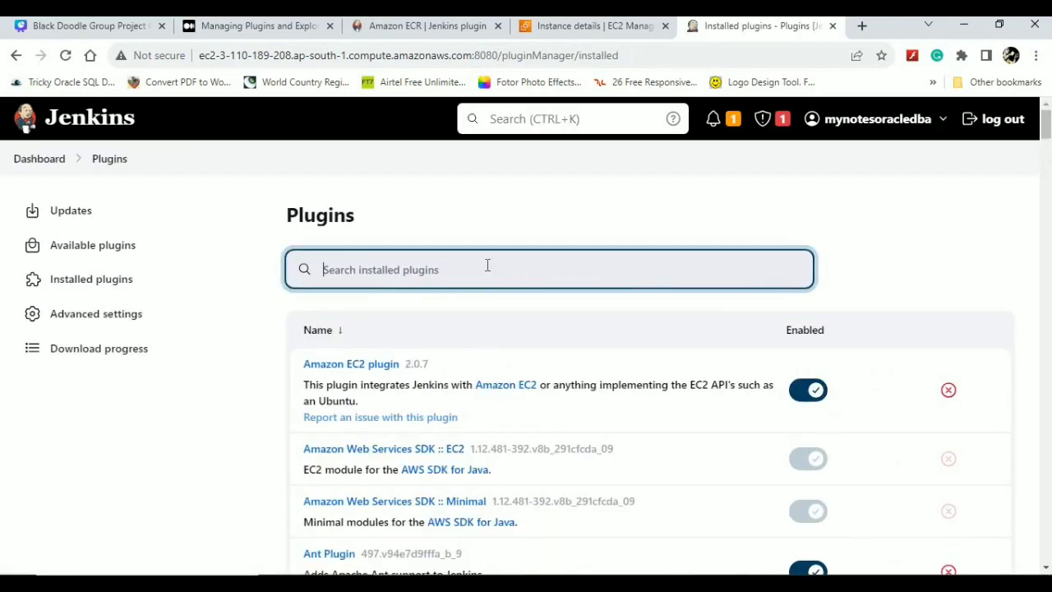
type("S3")
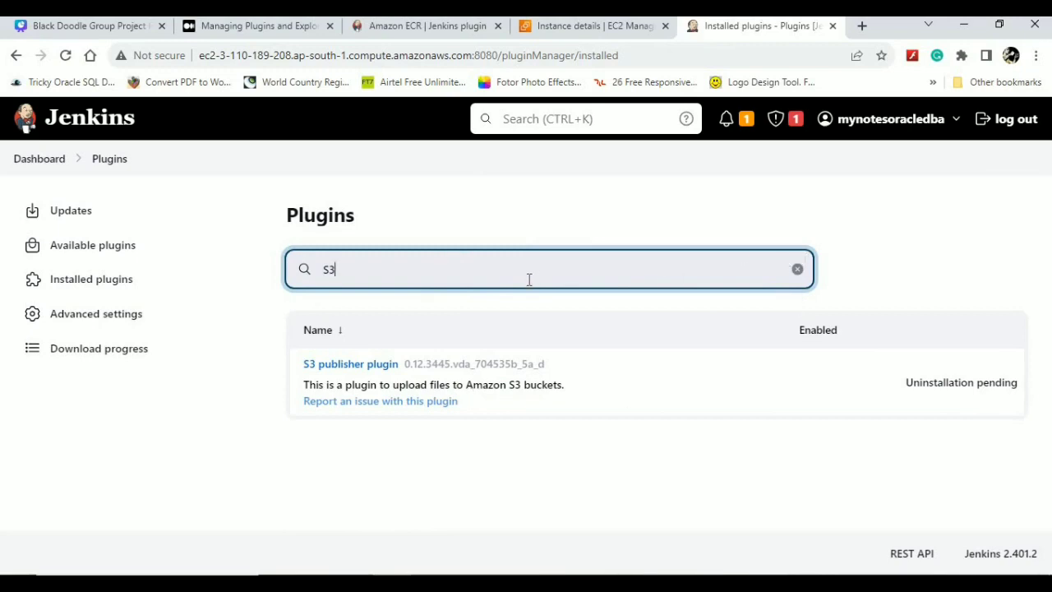
key("BackSpace")
key("BackSpace")
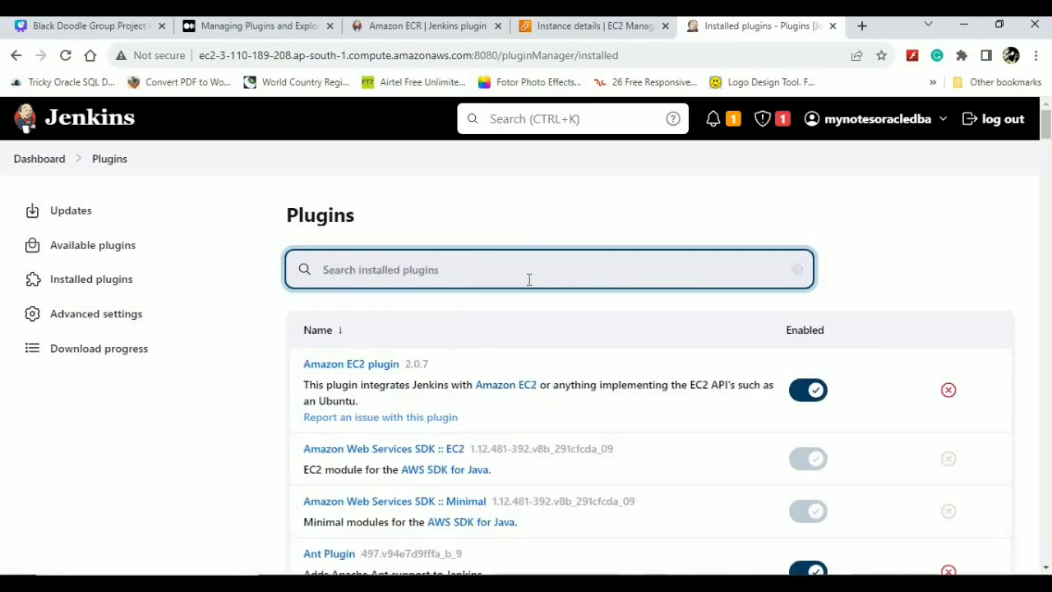
- Tick the SSH Credentials update and download it to install after restart
left_click(75, 218)
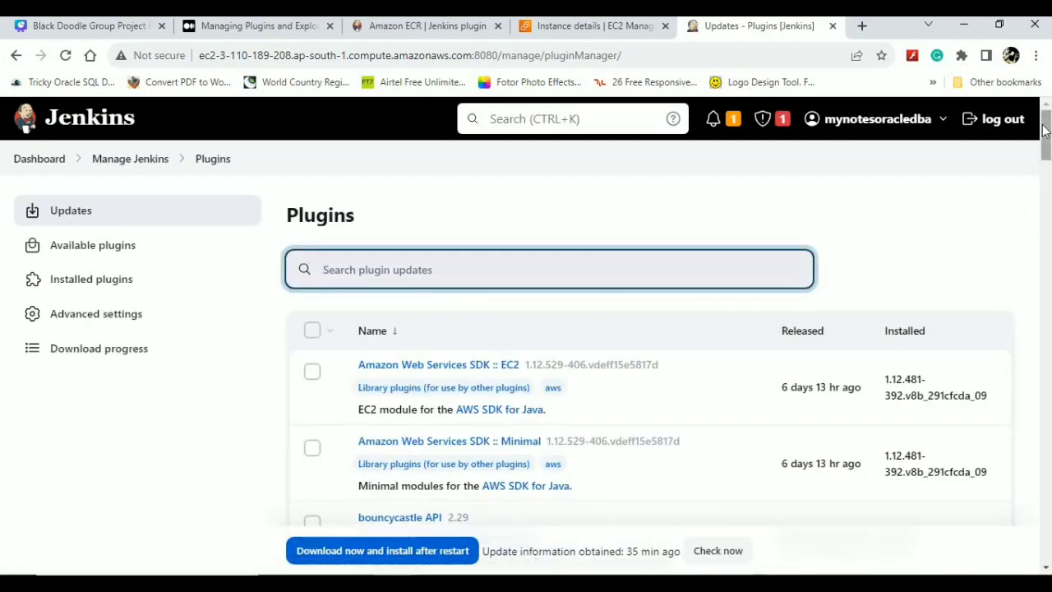
left_click_drag(1044, 131, 1048, 500)
left_click(313, 355)
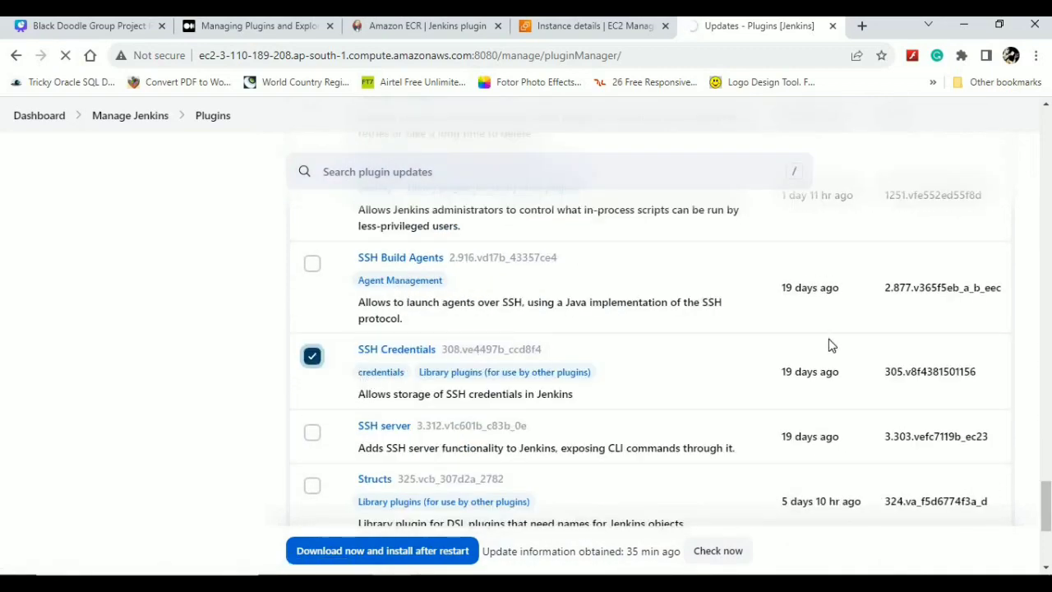
scroll(728, 418, "up", 3)
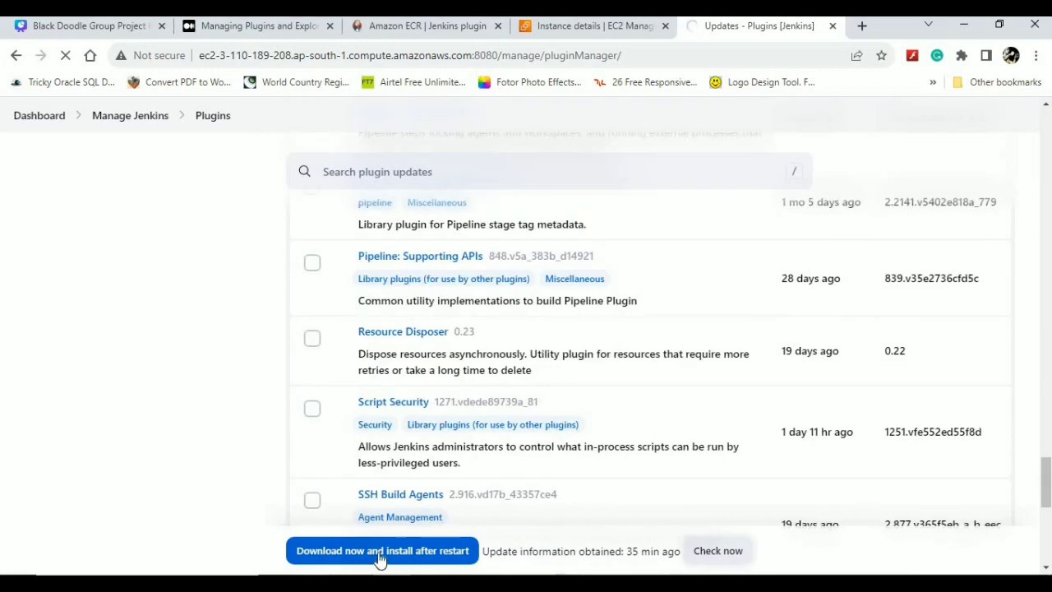
left_click(381, 556)
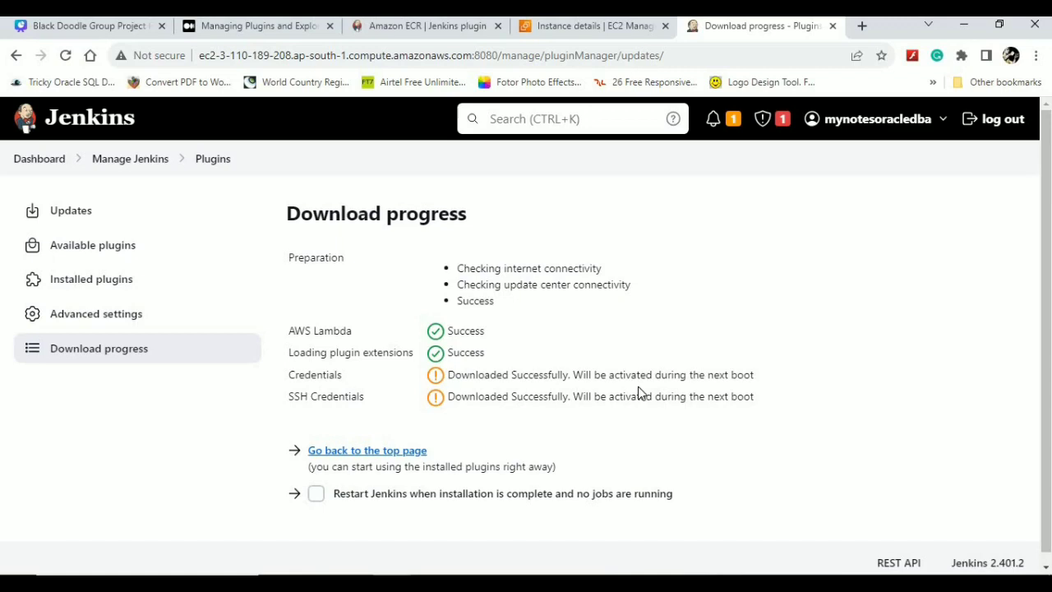
- Scroll the Download progress page to review the Credentials and SSH Credentials downloads
left_click_drag(1045, 195, 1045, 177)
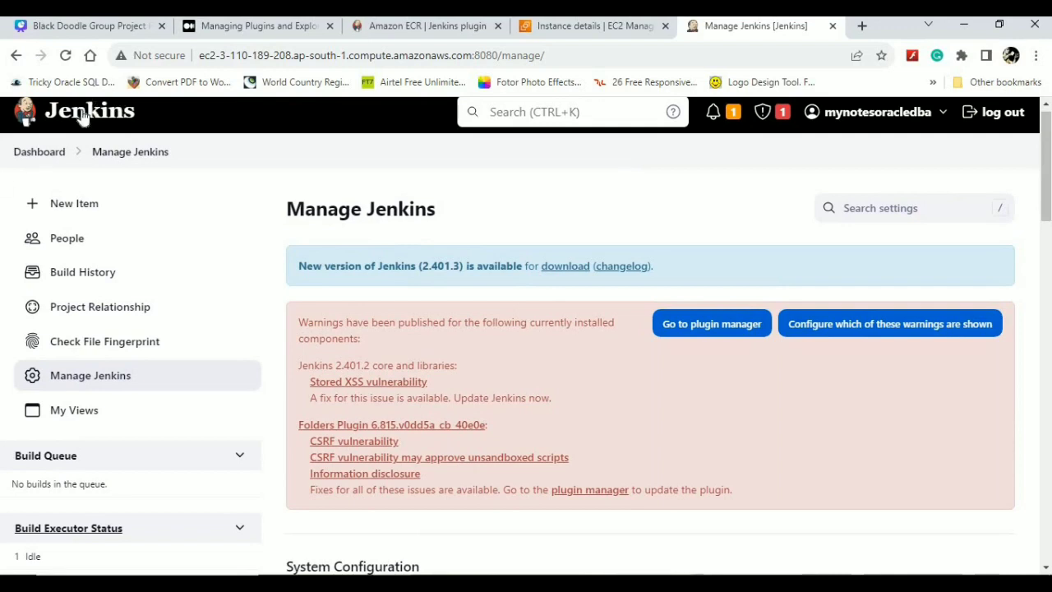
- Browse the logged-in user's Builds list of pipeline runs, then go to the account's Configure page
left_click(878, 113)
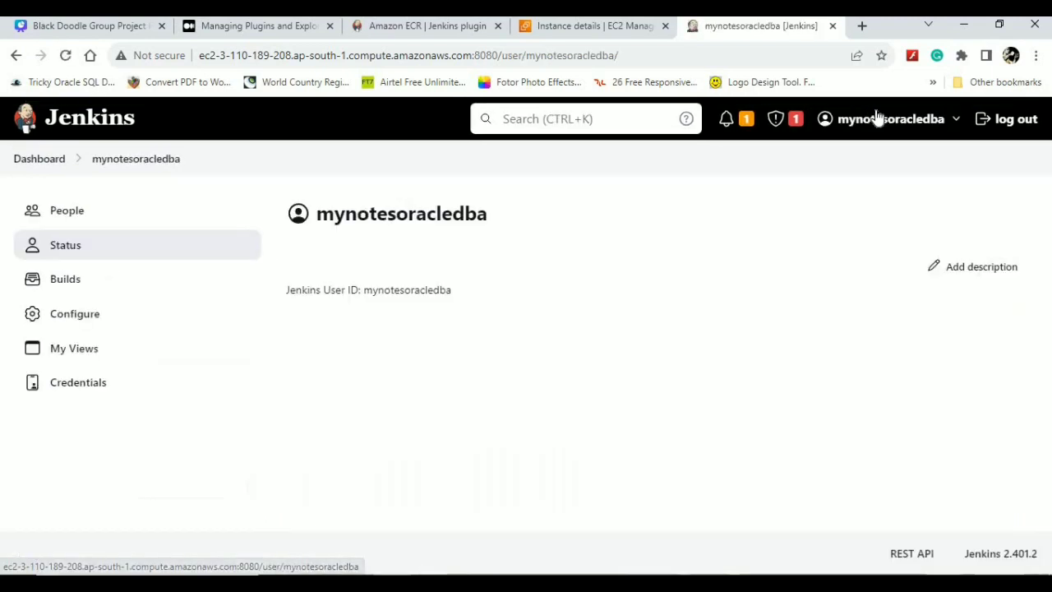
left_click(956, 122)
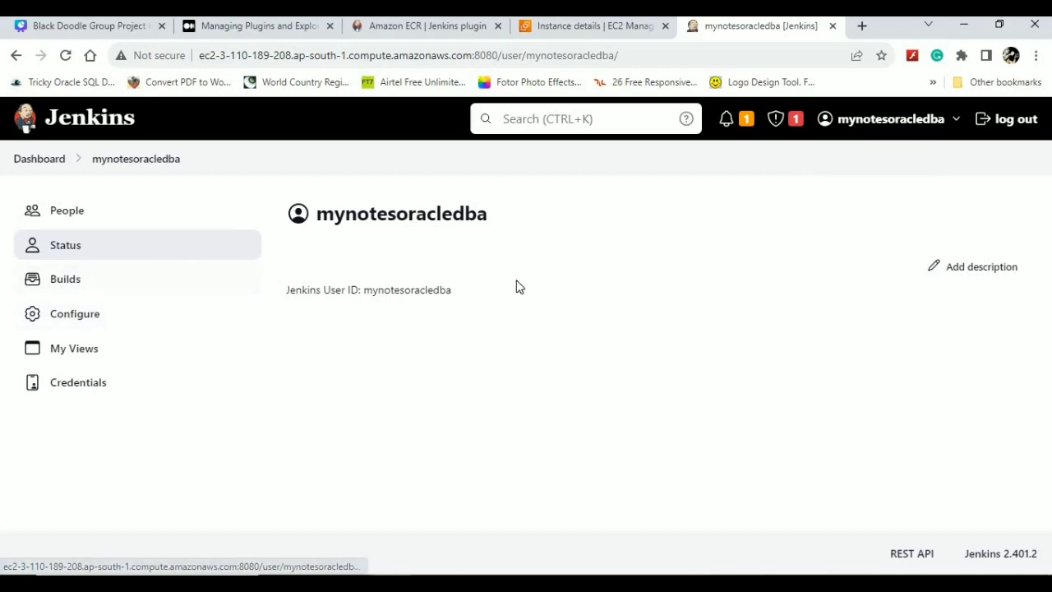
left_click(73, 288)
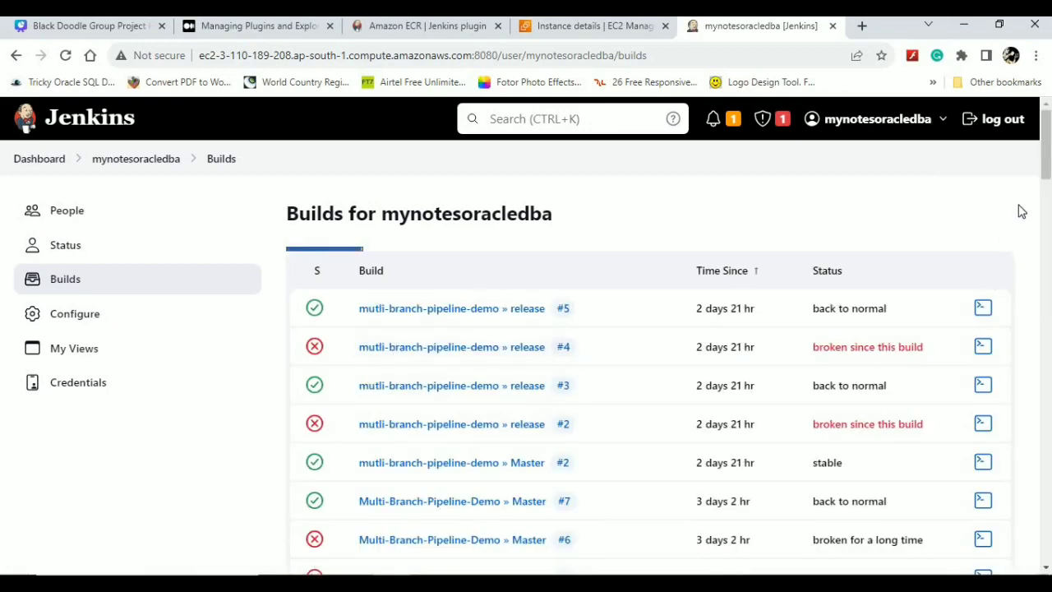
left_click(1049, 207)
scroll(1049, 207, "down", 20)
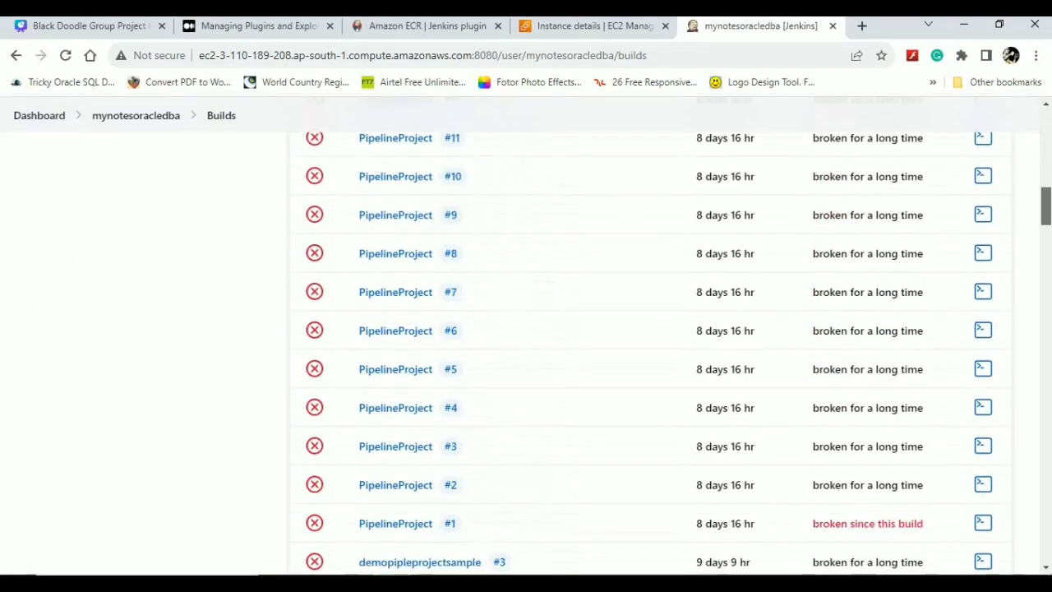
scroll(977, 181, "up", 15)
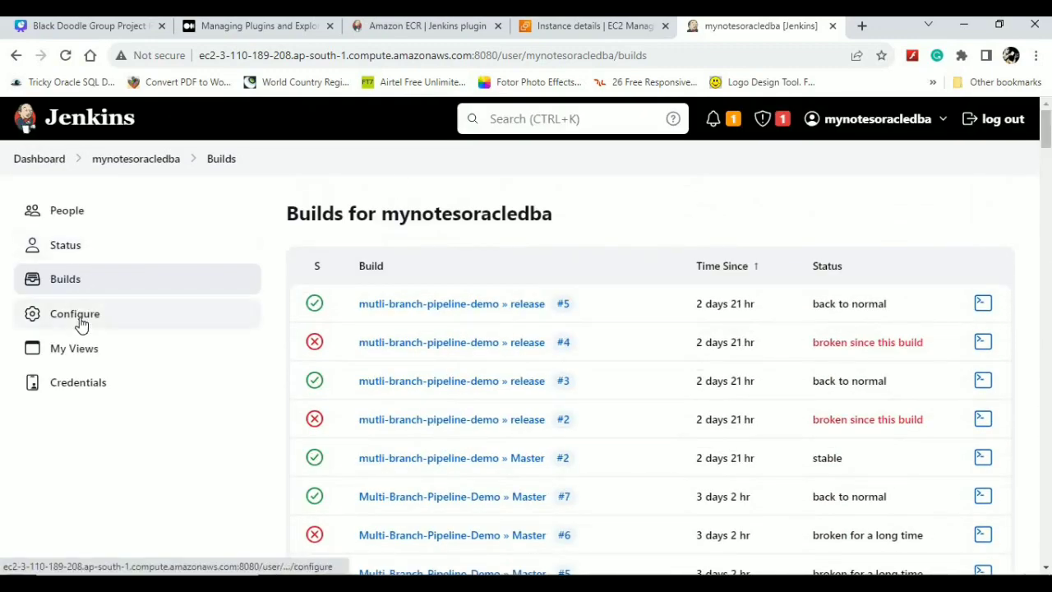
left_click(82, 322)
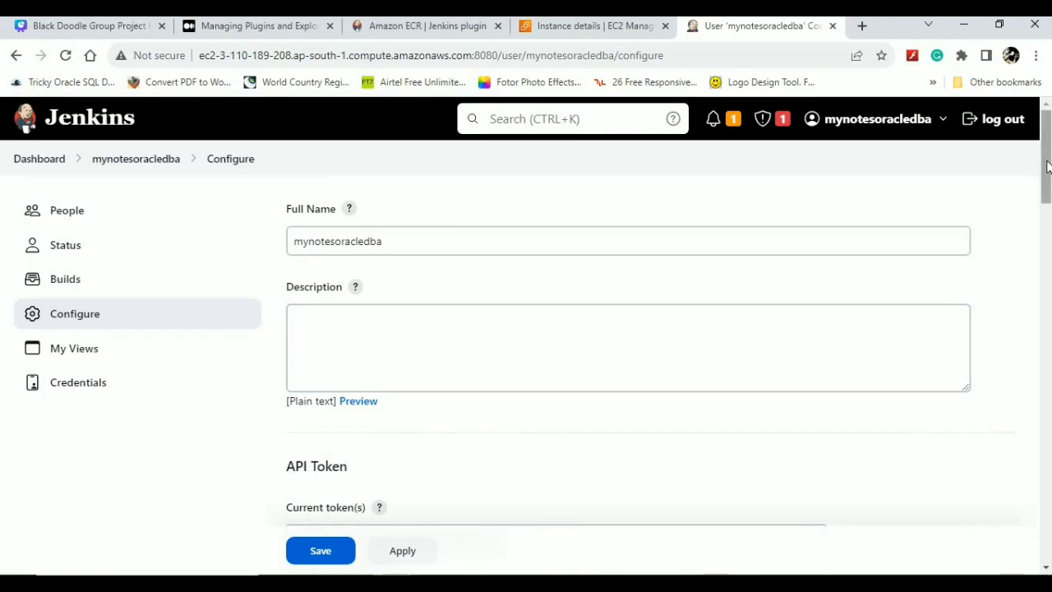
- Scroll through the user's configuration, zoom the page to 110%, and return to the user's Status page
left_click_drag(1046, 172, 1048, 263)
scroll(1049, 236, "down", 1)
scroll(1048, 288, "down", 3)
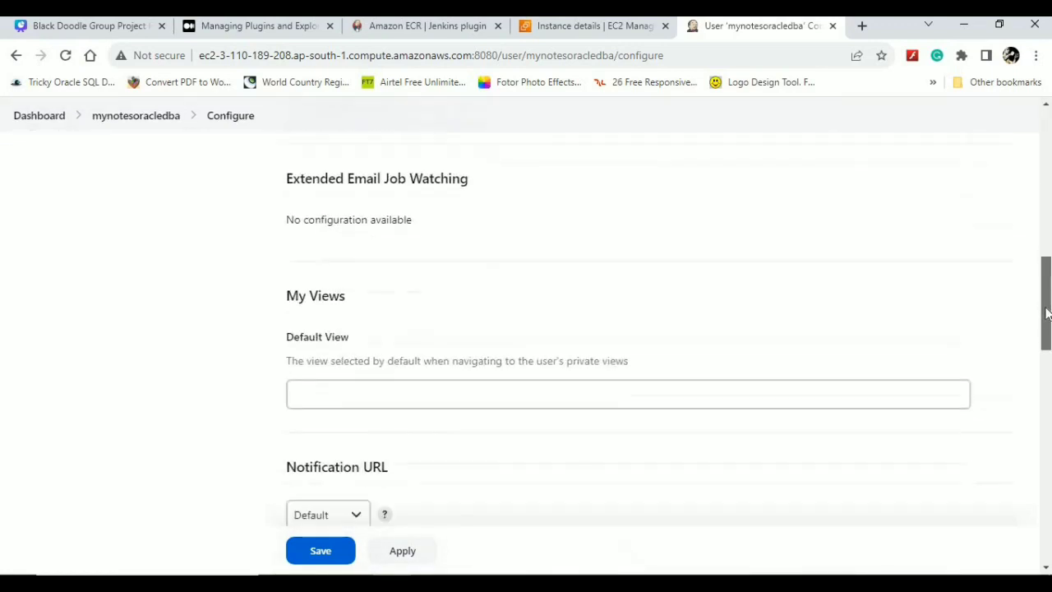
scroll(1028, 338, "up", 3)
scroll(1030, 334, "down", 5)
scroll(1028, 325, "up", 2)
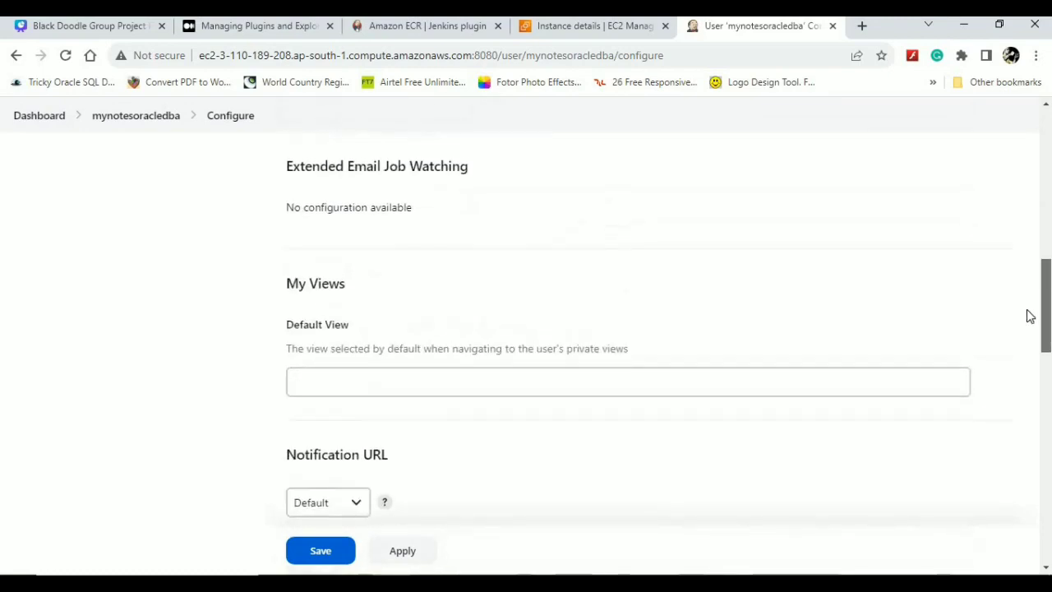
scroll(1026, 304, "up", 1)
scroll(1022, 329, "down", 1)
scroll(1020, 362, "down", 6)
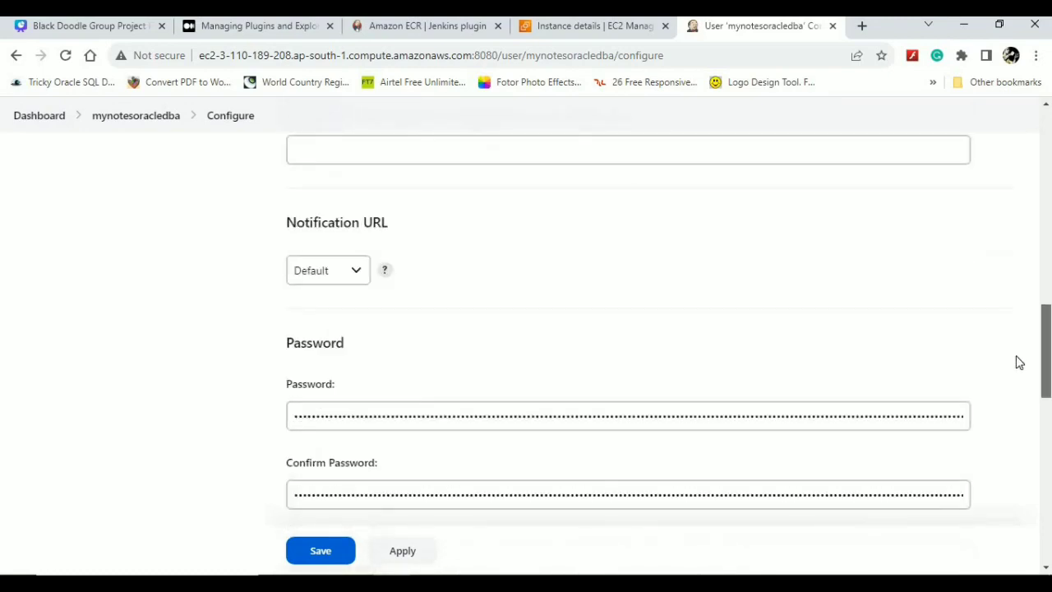
scroll(1020, 423, "down", 2)
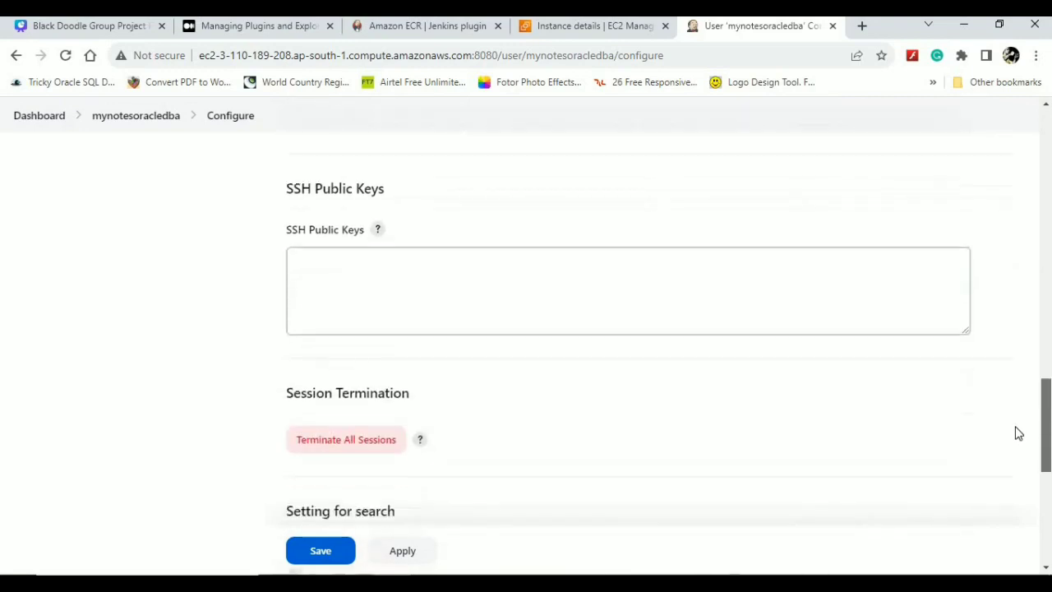
scroll(1015, 432, "down", 3)
scroll(1015, 493, "down", 3)
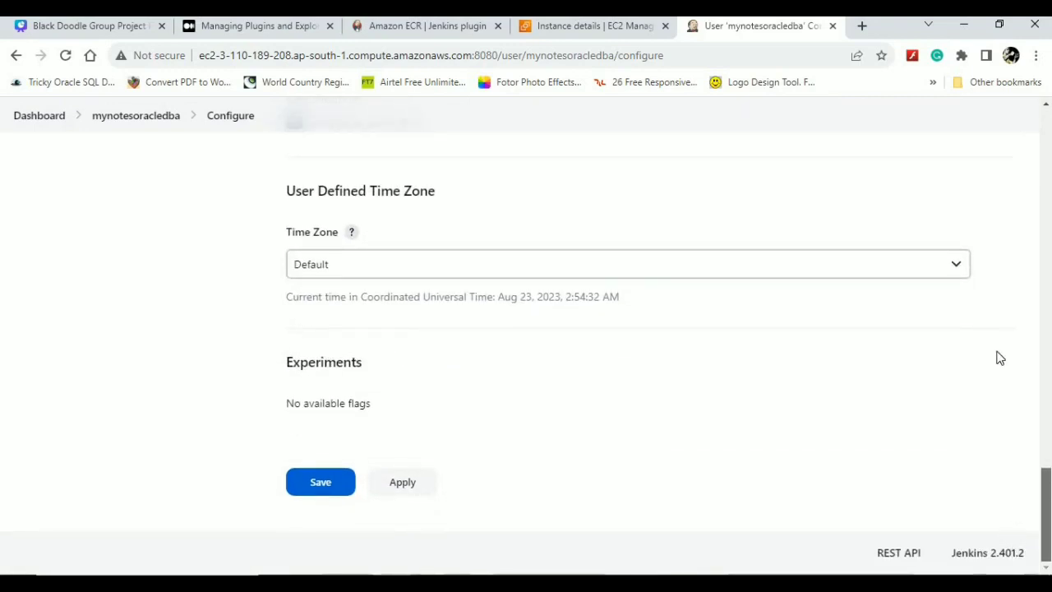
scroll(998, 357, "up", 10)
key("ctrl+plus")
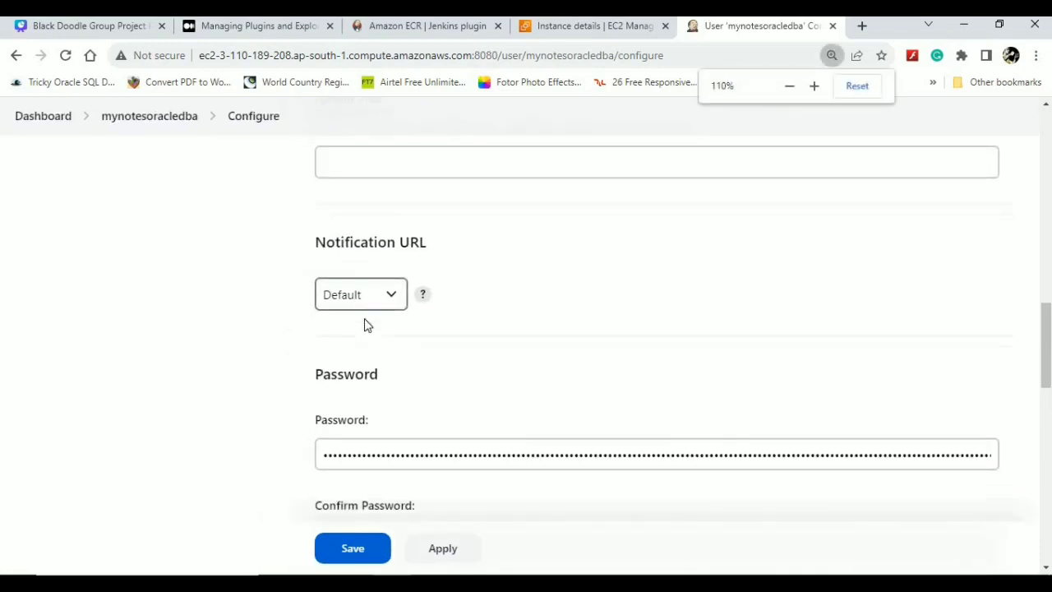
left_click(190, 121)
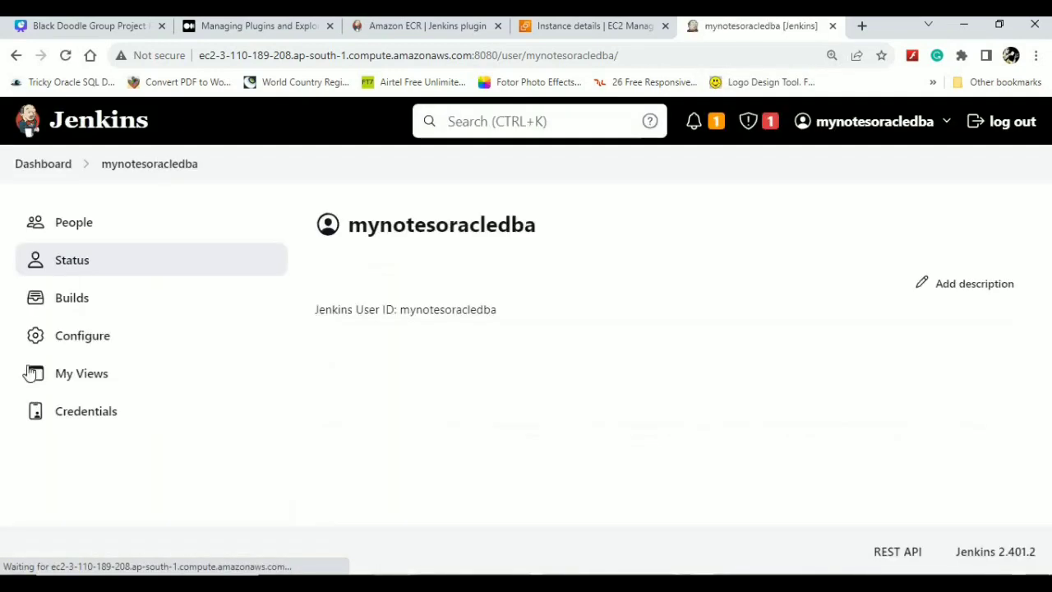
- Review the user's three global credentials at a larger zoom, then return to the Dashboard
left_click(73, 425)
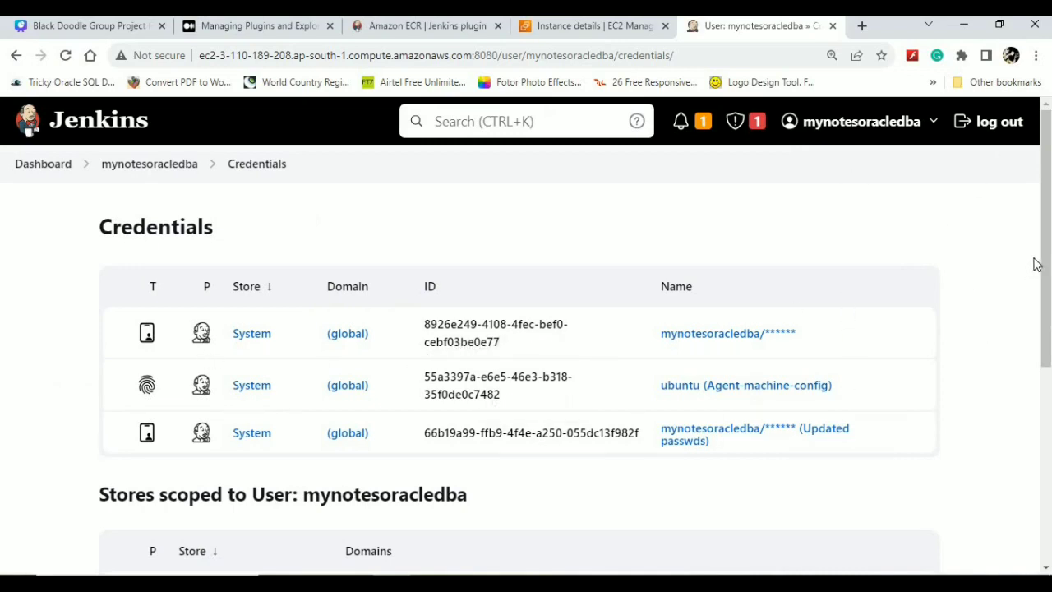
left_click_drag(1046, 275, 1034, 212)
key("ctrl+plus")
key("ctrl+plus")
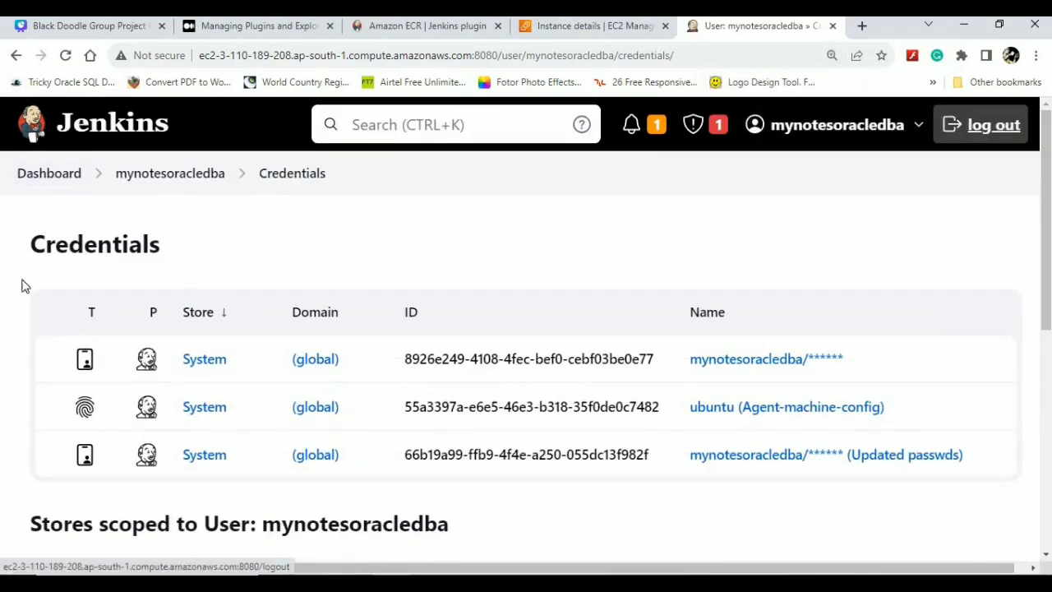
left_click(58, 178)
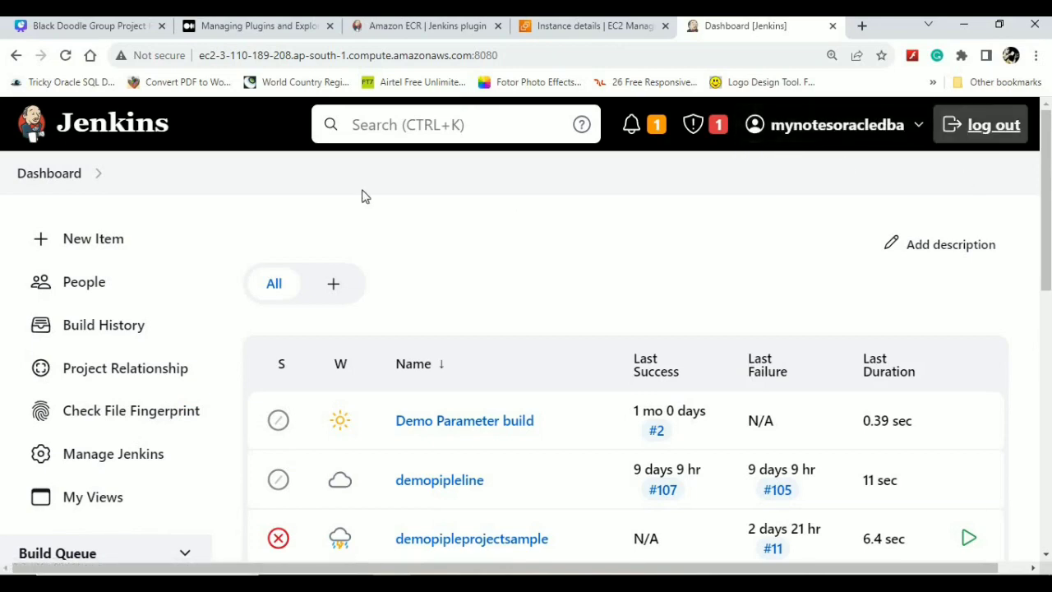
left_click(93, 238)
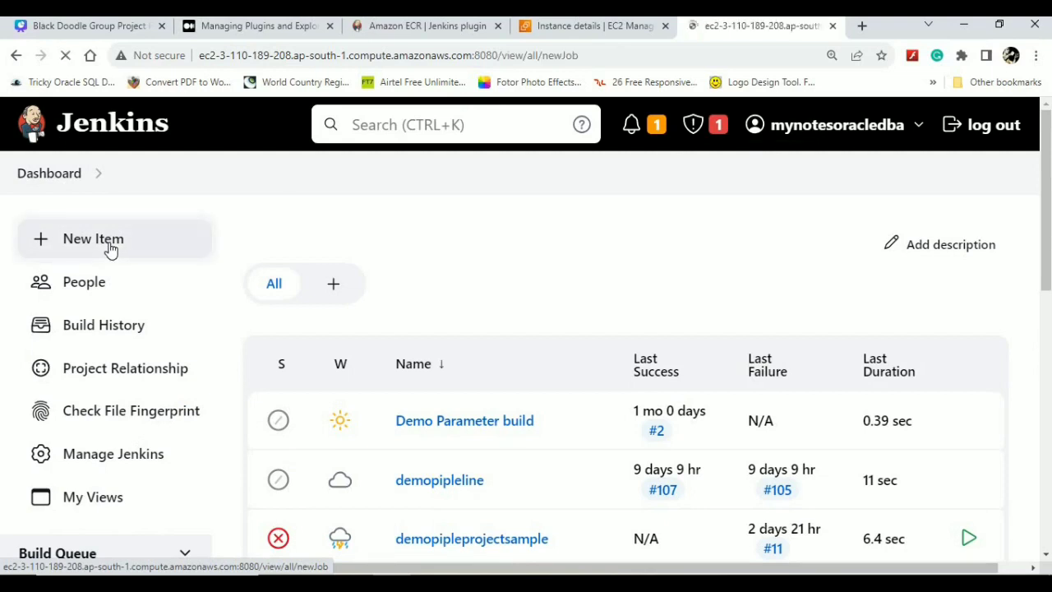
scroll(618, 319, "down", 1)
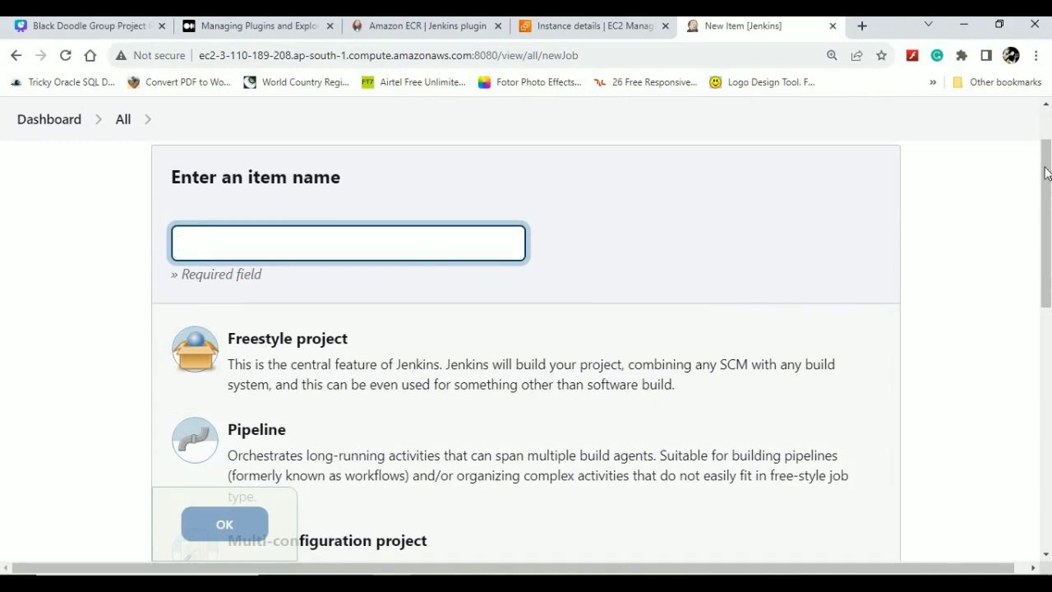
scroll(1049, 228, "down", 1)
mouse_move(1048, 228)
left_mouse_down()
mouse_move(1045, 414)
mouse_move(1046, 215)
left_mouse_up()
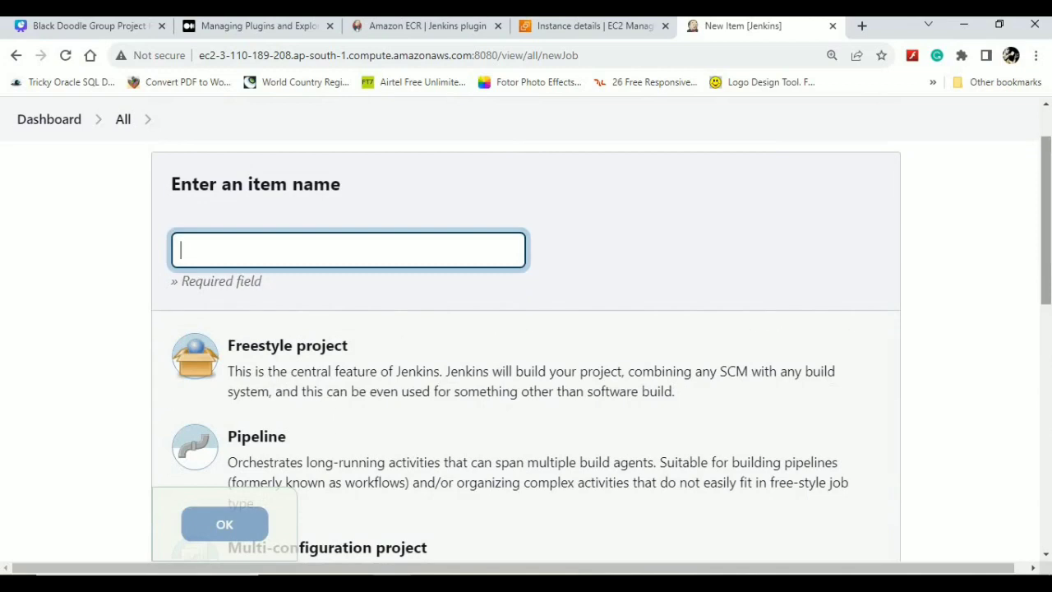
left_click(42, 129)
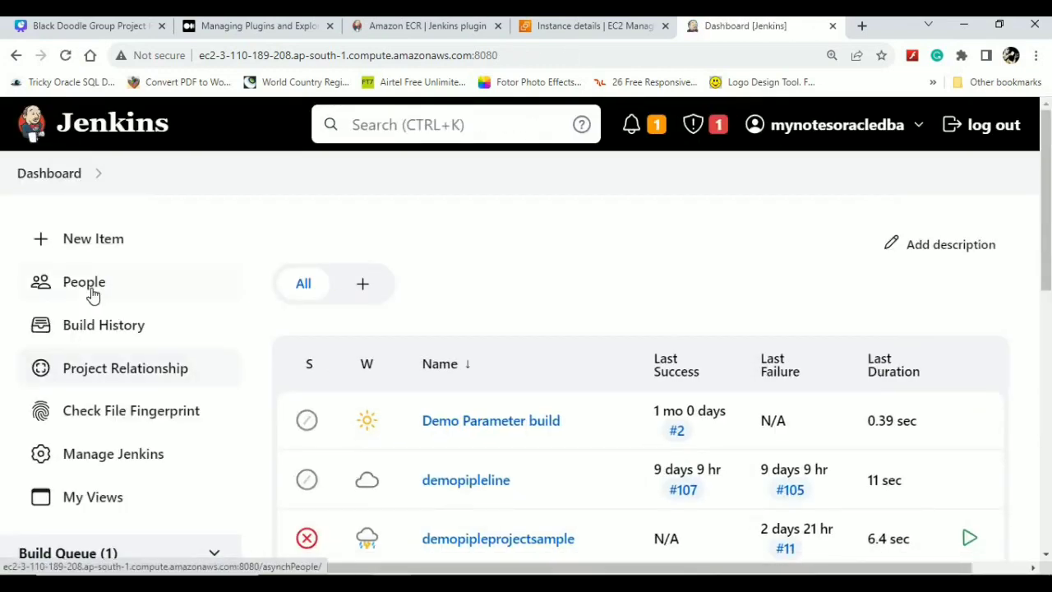
left_click(124, 338)
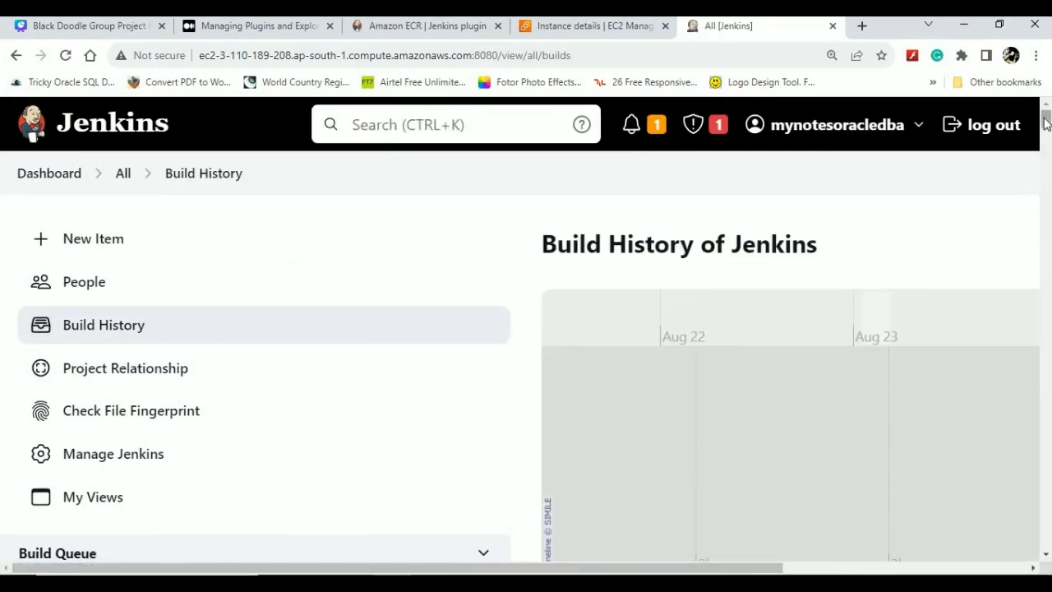
left_click_drag(1044, 122, 975, 116)
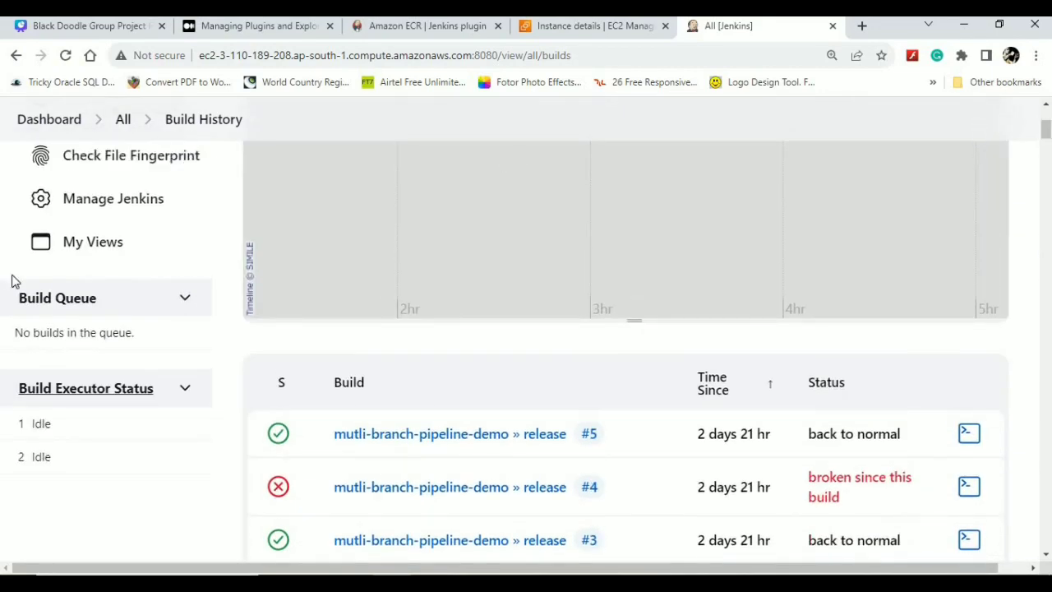
left_click(123, 121)
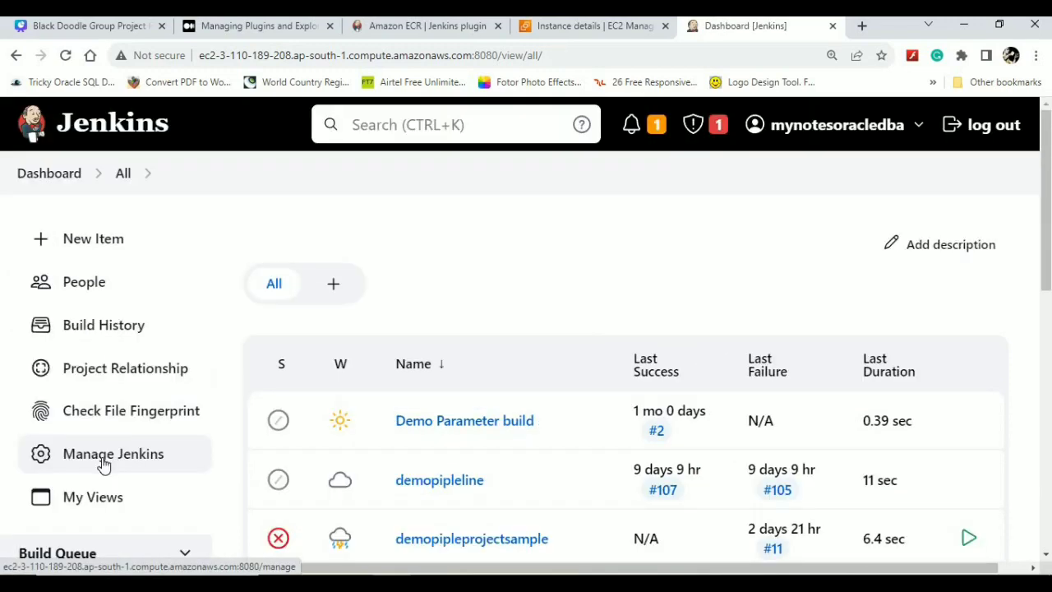
- From Manage Jenkins, open the System configuration page showing home directory /var/lib/jenkins
left_click(103, 465)
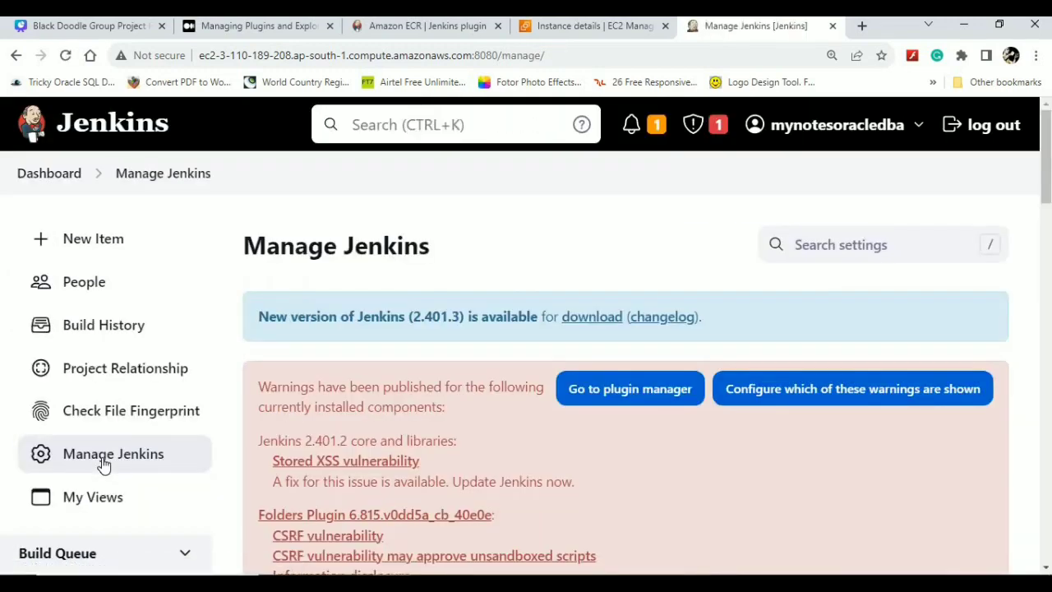
left_click_drag(1046, 156, 1047, 256)
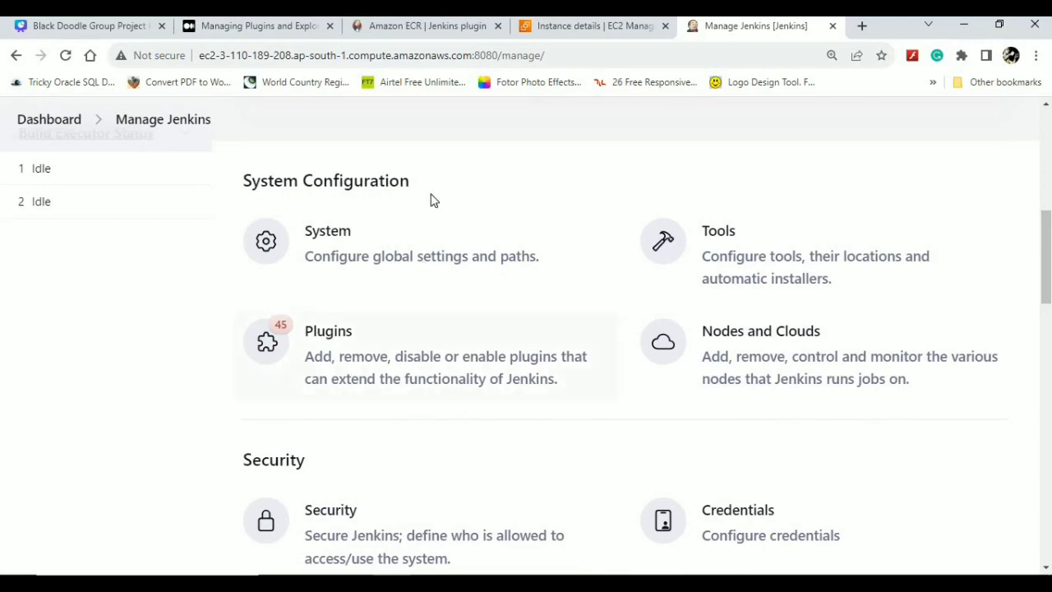
left_click(385, 260)
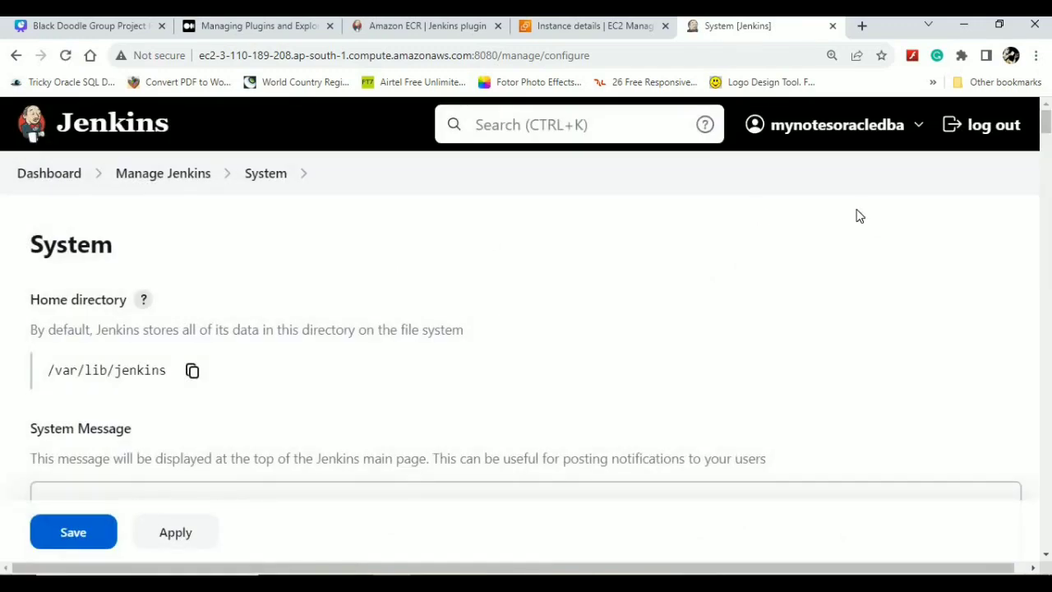
key("ctrl+plus")
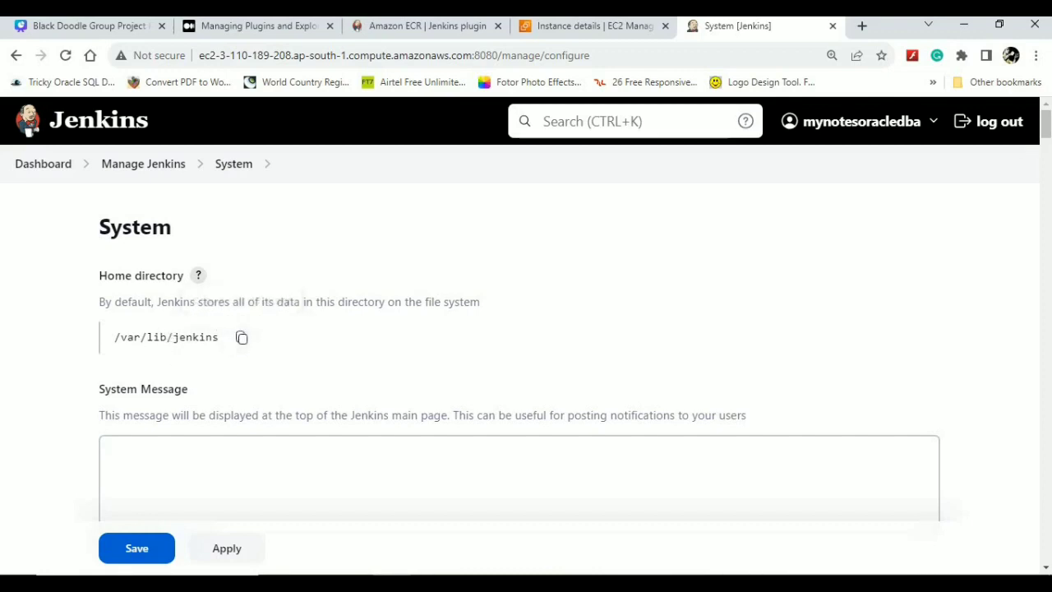
left_click_drag(1046, 123, 1046, 146)
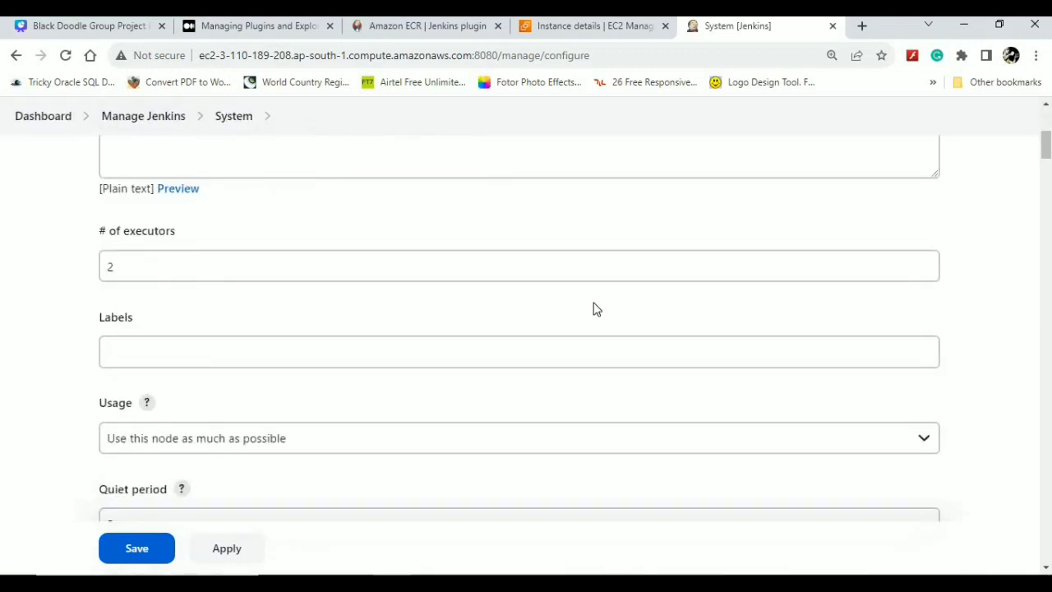
left_click(270, 359)
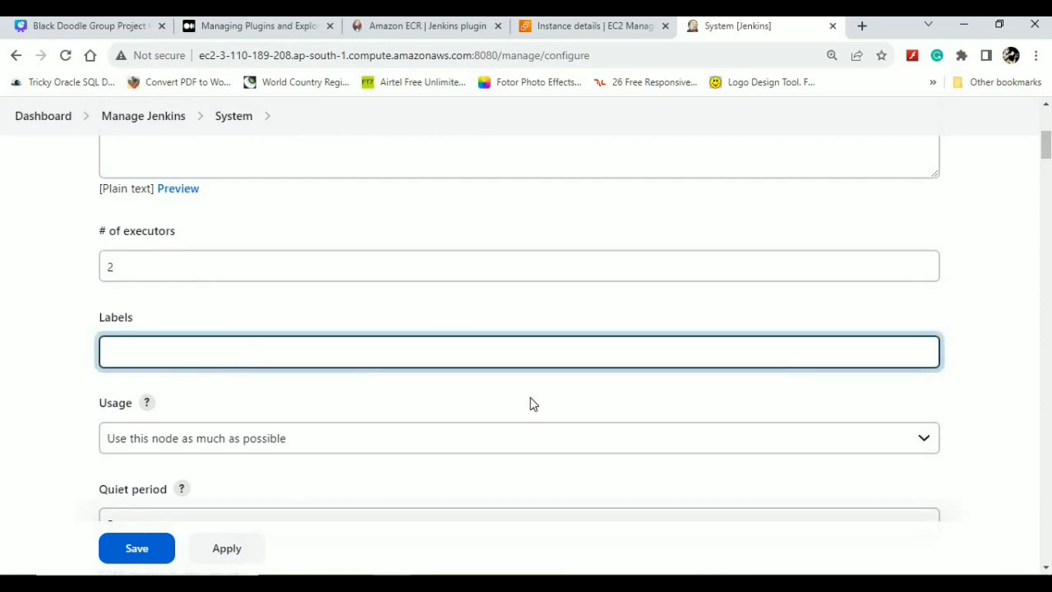
left_click(148, 405)
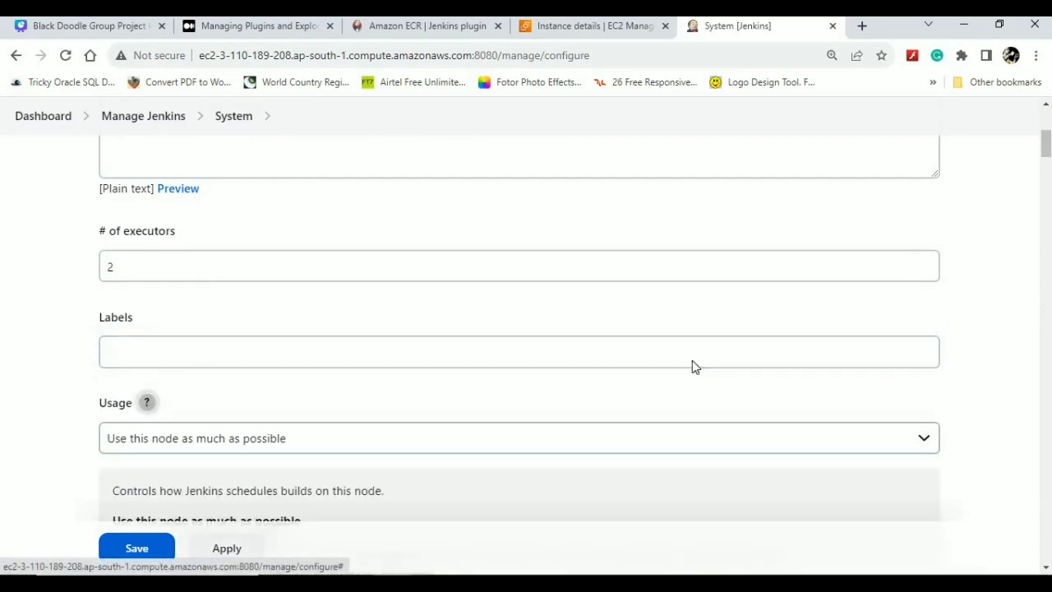
left_click_drag(1046, 142, 1046, 157)
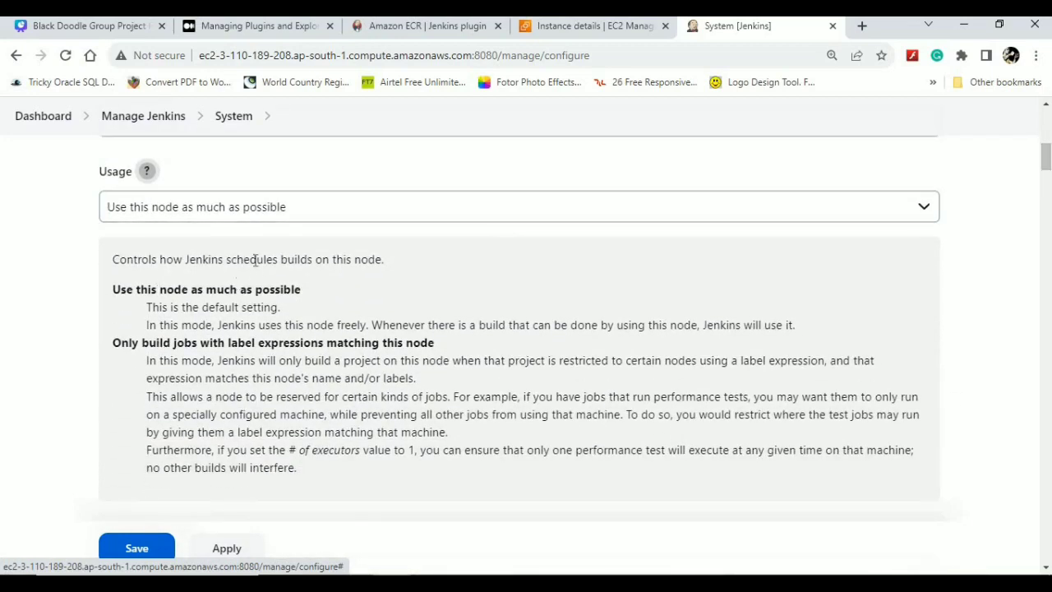
left_click(146, 171)
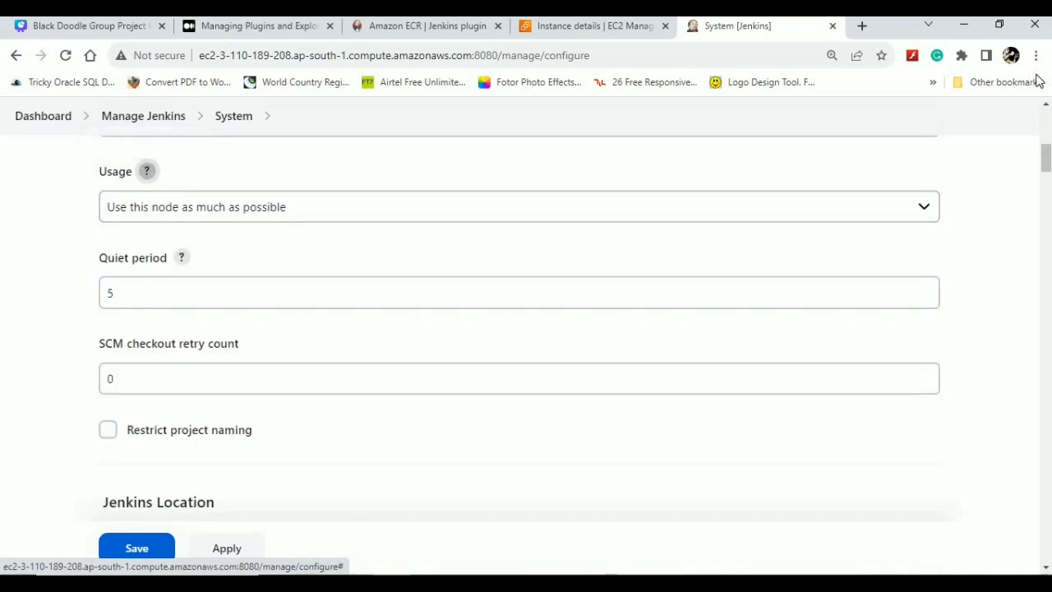
left_click_drag(1046, 165, 1047, 180)
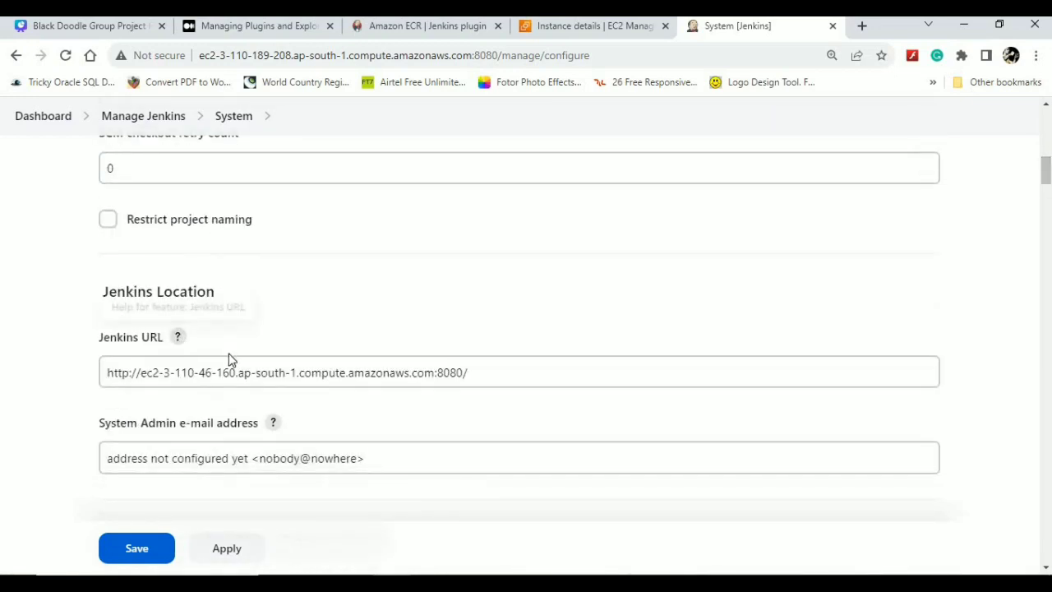
left_click(481, 376)
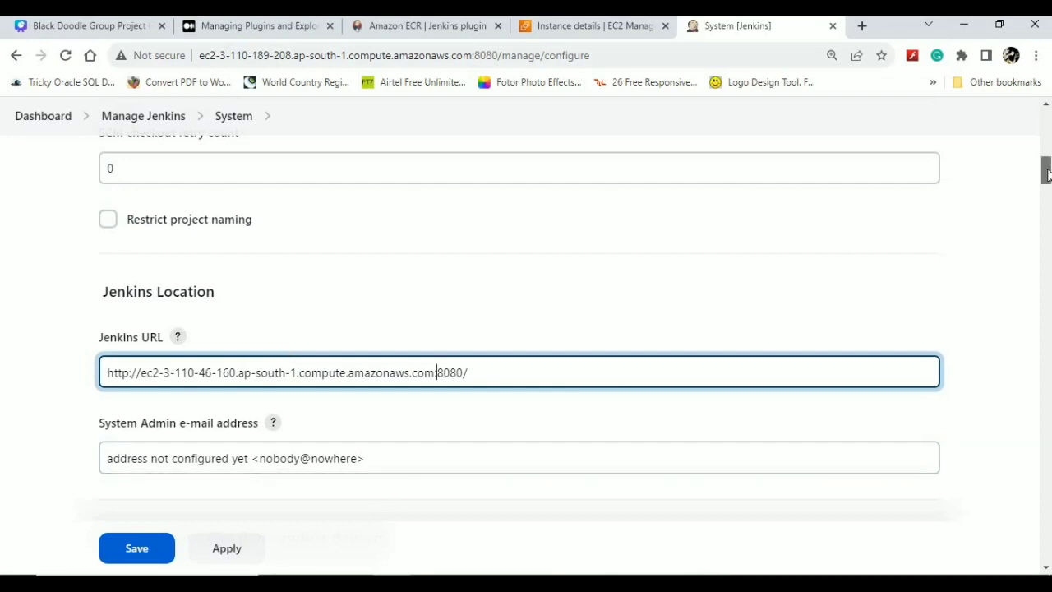
left_click_drag(1047, 173, 1047, 206)
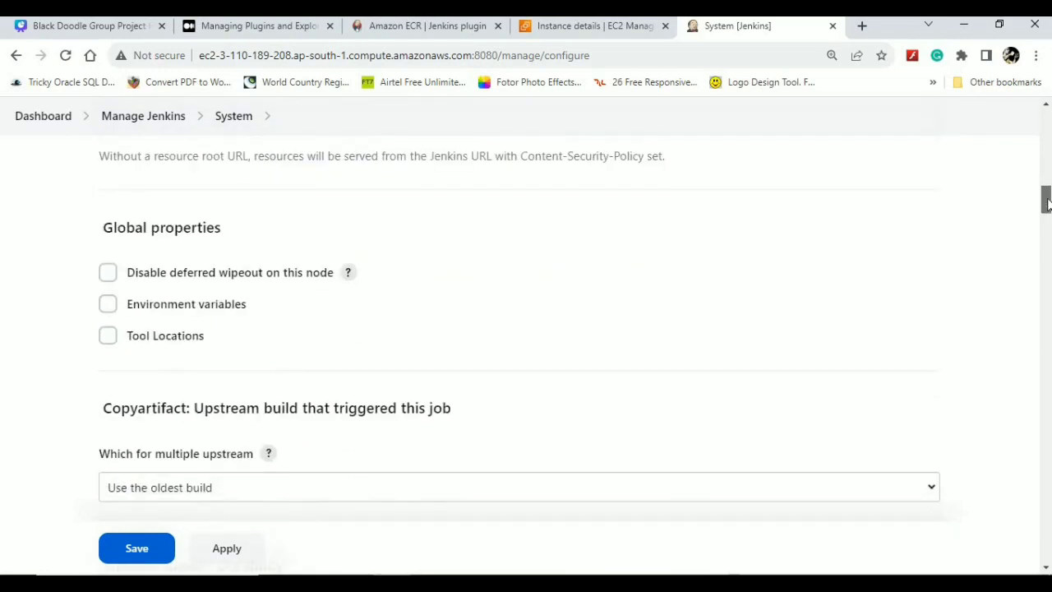
scroll(1046, 210, "down", 3)
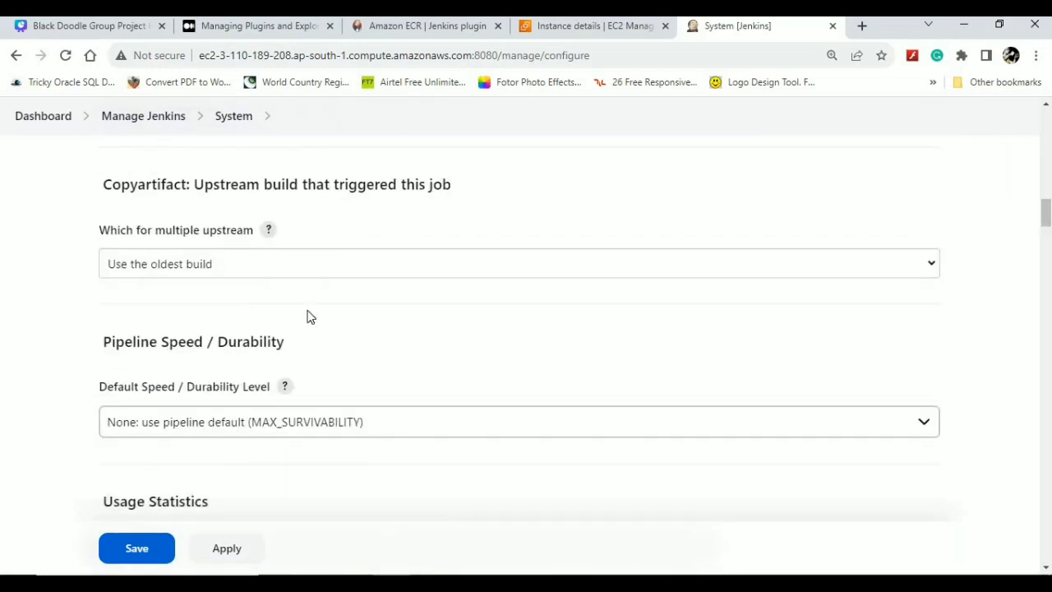
left_click(131, 430)
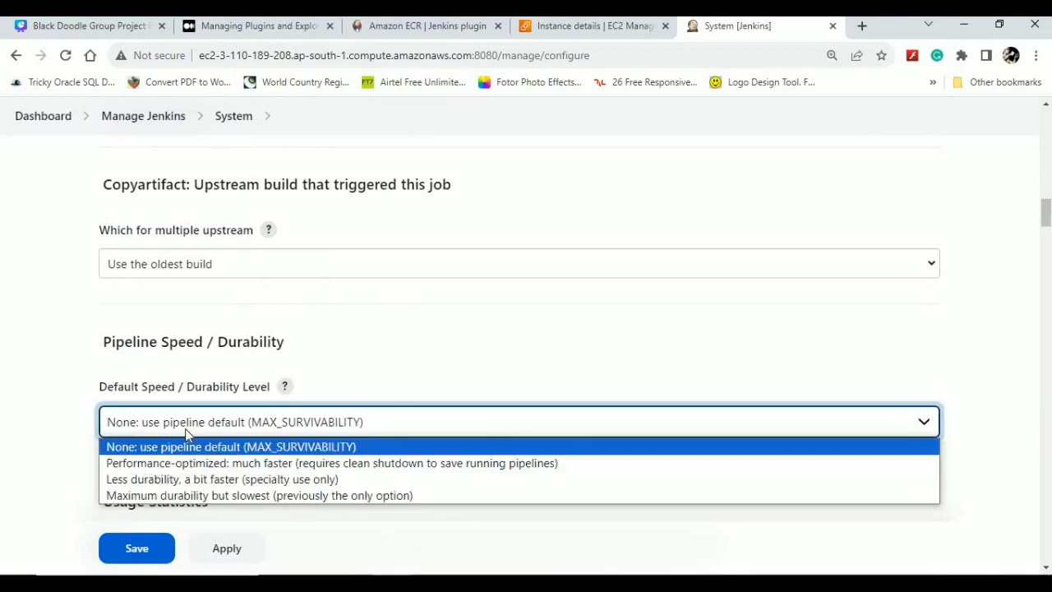
left_click(356, 353)
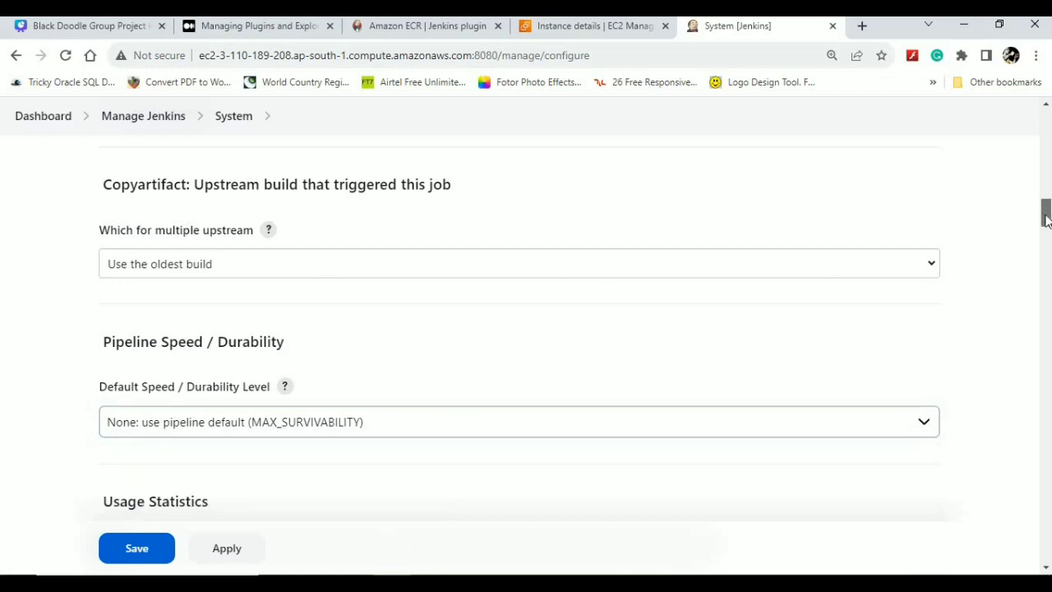
left_click_drag(1045, 211, 1045, 310)
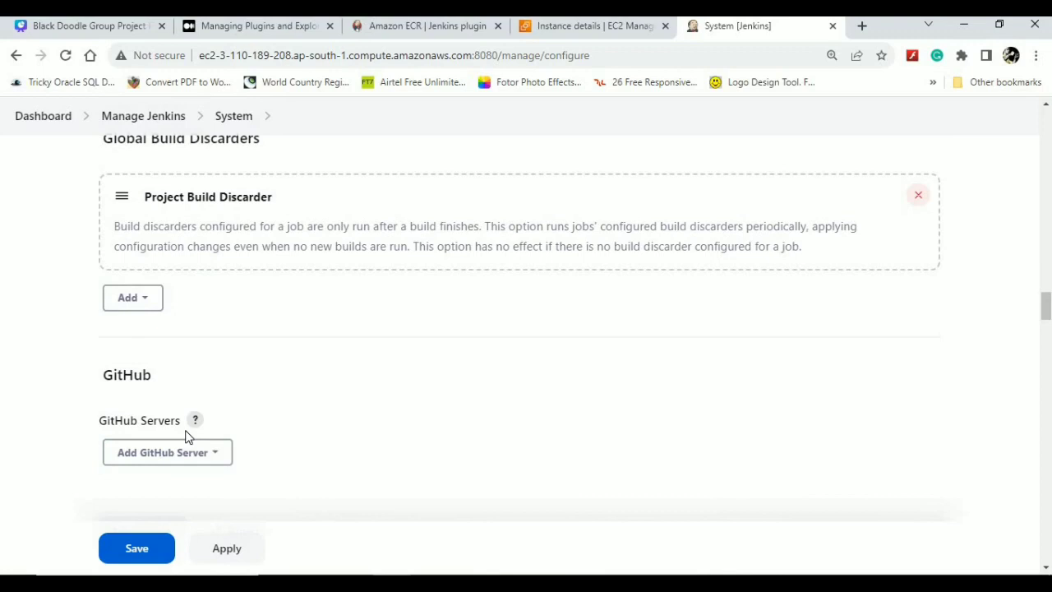
left_click(187, 459)
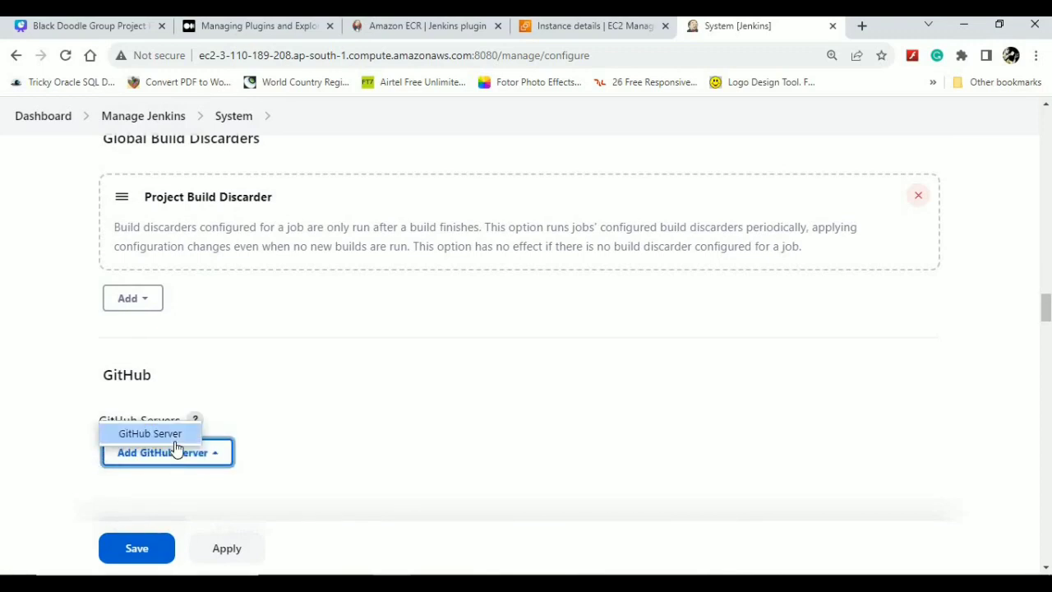
left_click(362, 423)
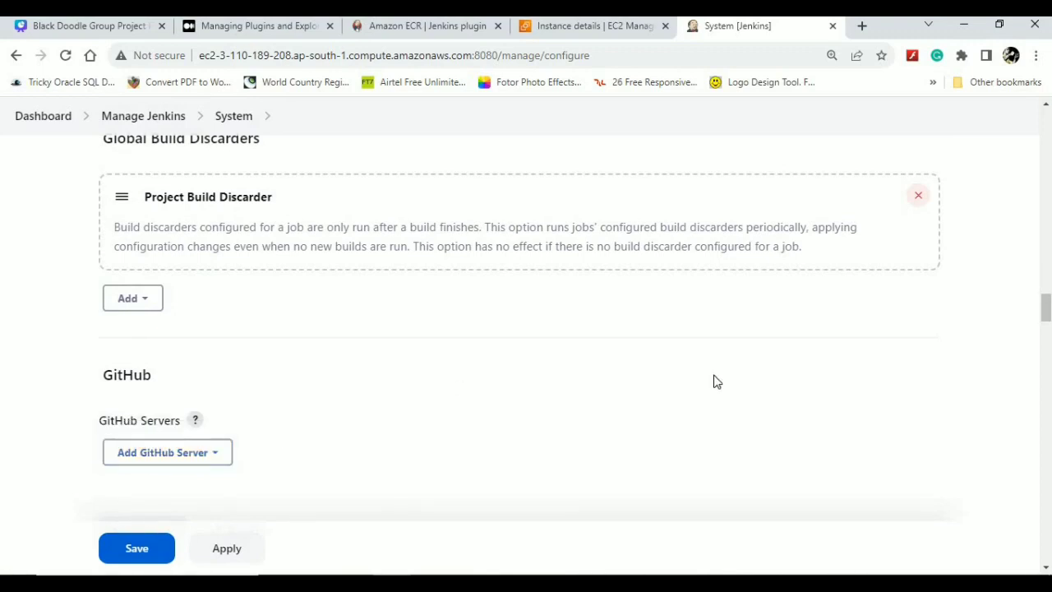
left_click_drag(1047, 300, 1046, 361)
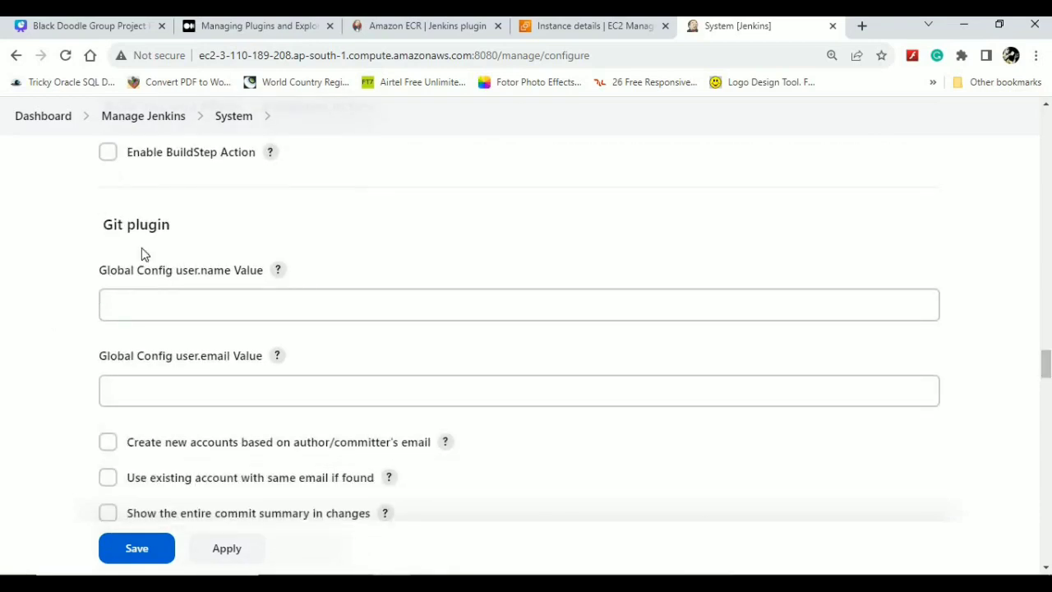
left_click(144, 300)
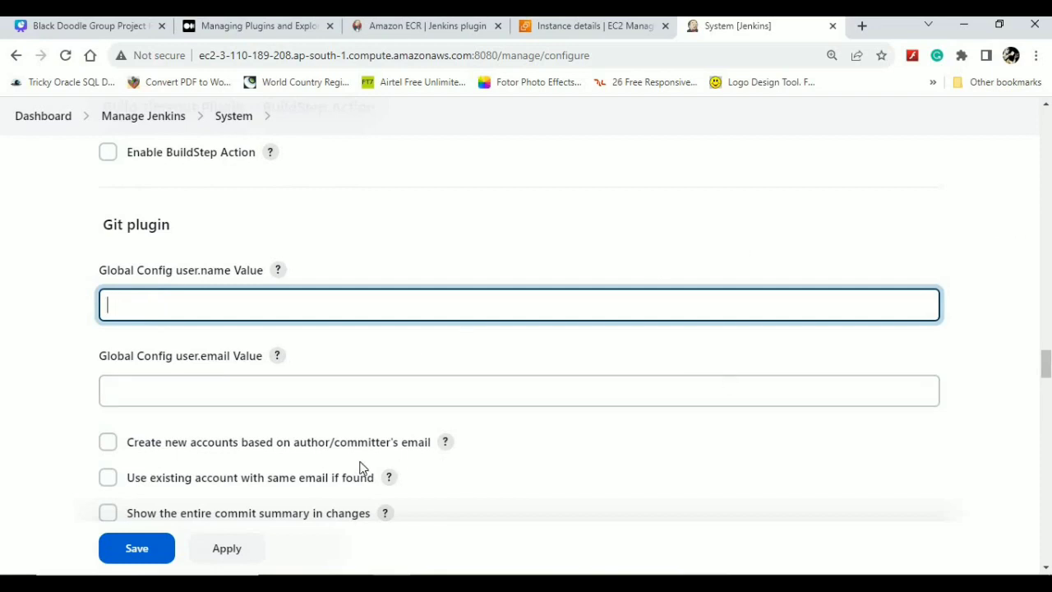
left_click(446, 444)
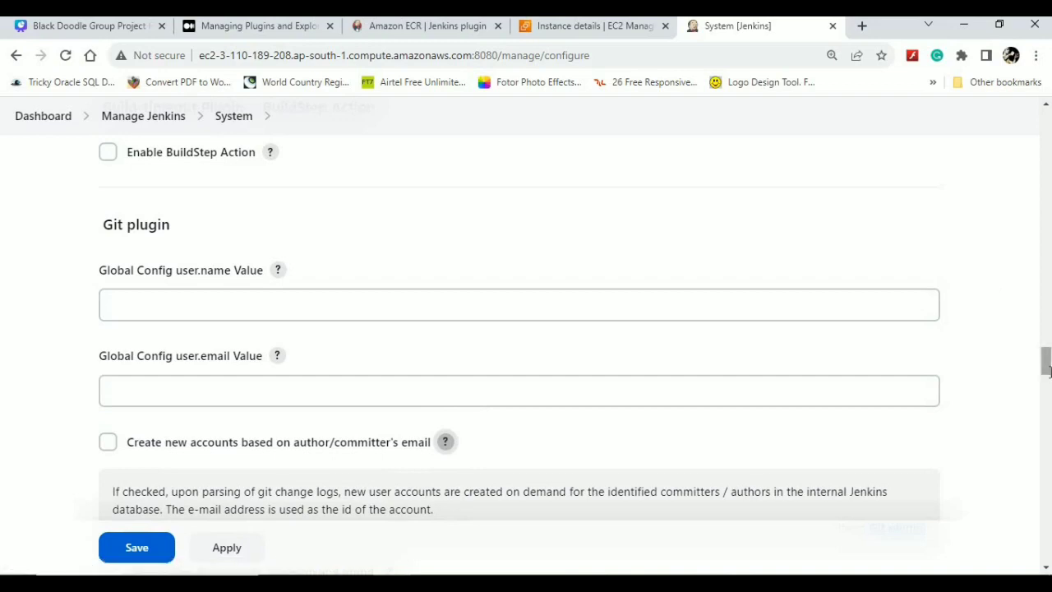
scroll(1047, 367, "down", 3)
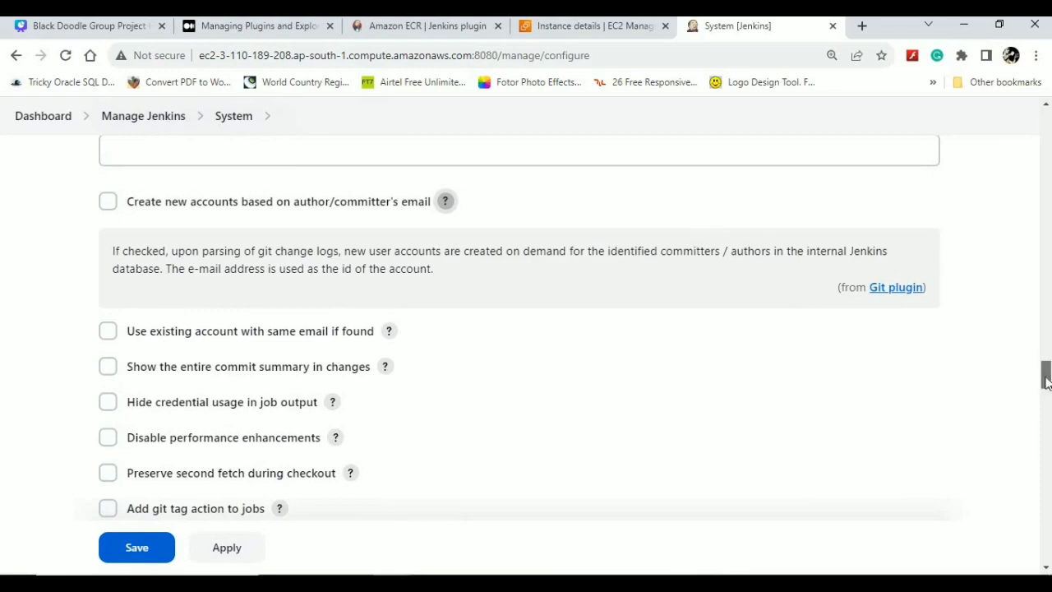
scroll(1042, 387, "down", 3)
scroll(1047, 398, "down", 2)
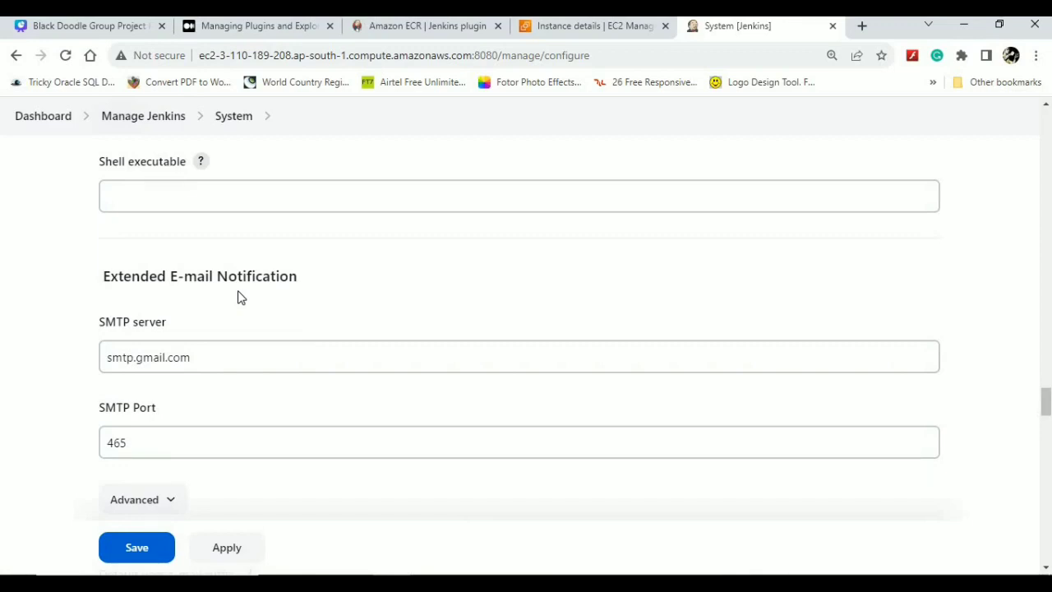
scroll(1048, 402, "down", 2)
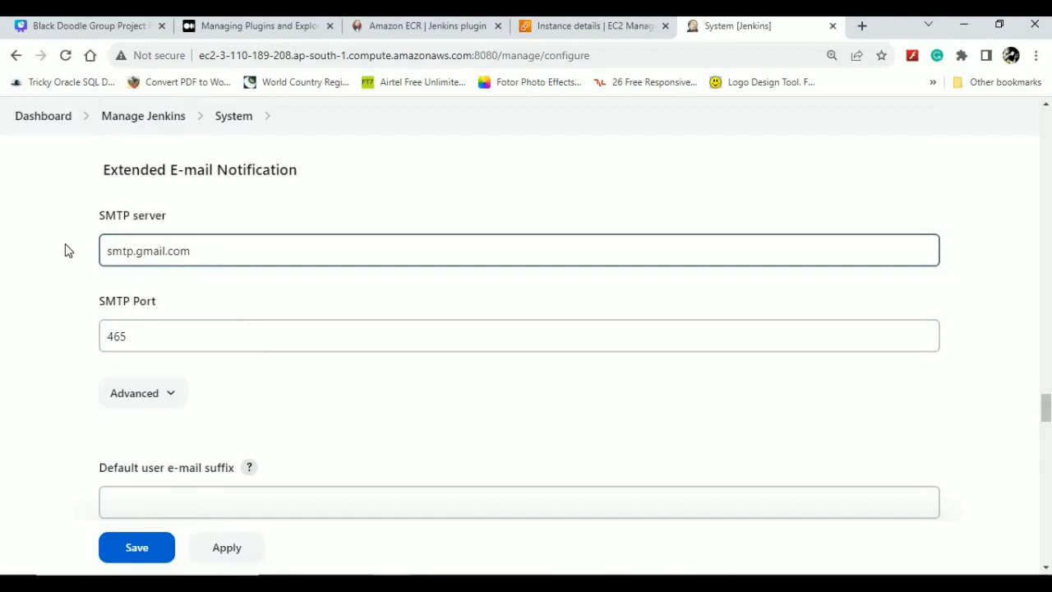
left_click(136, 328)
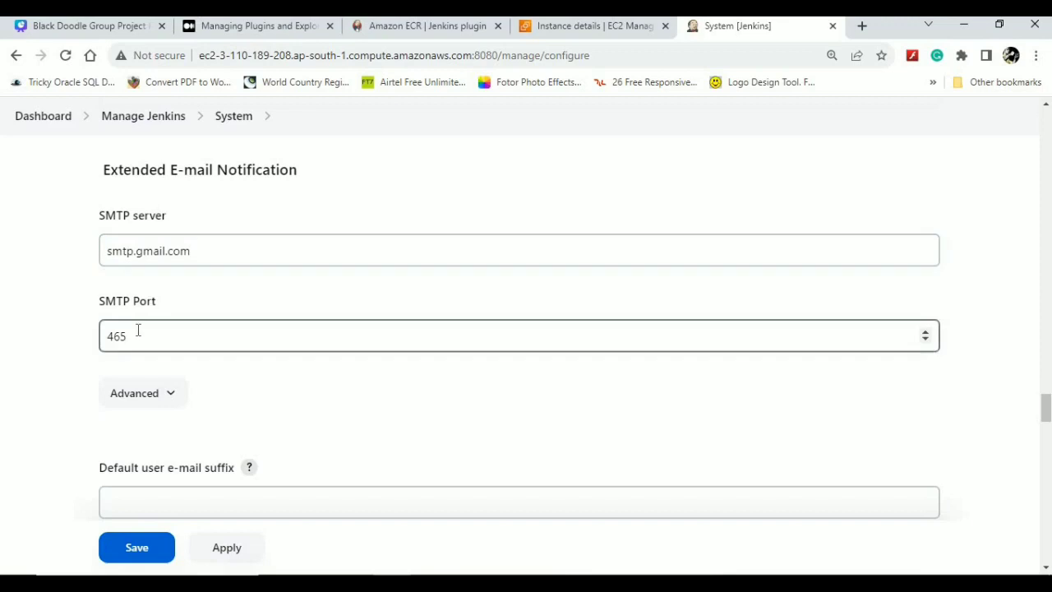
left_click(167, 405)
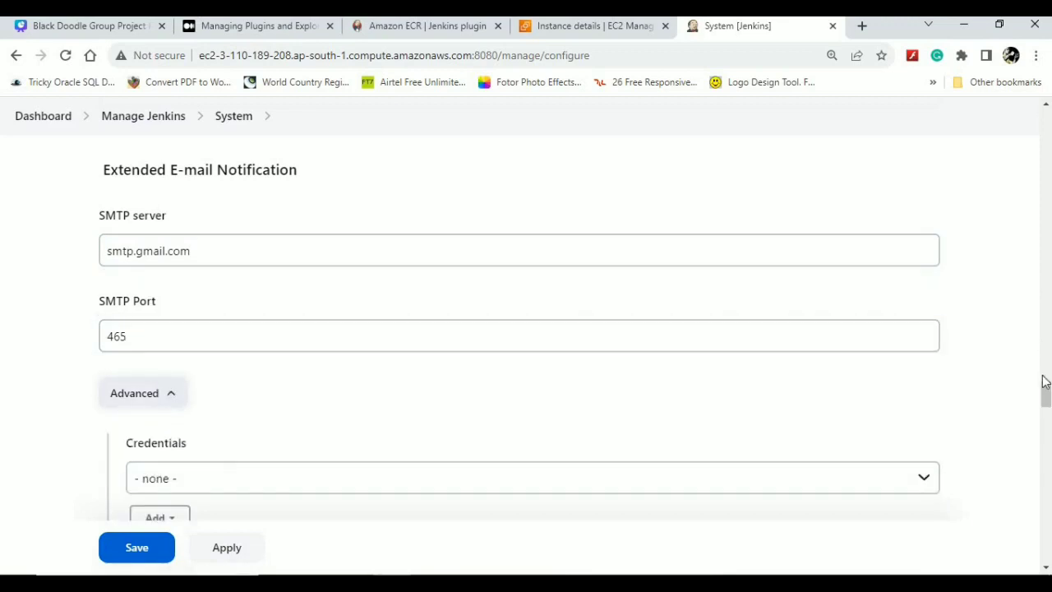
left_click_drag(1046, 389, 1047, 422)
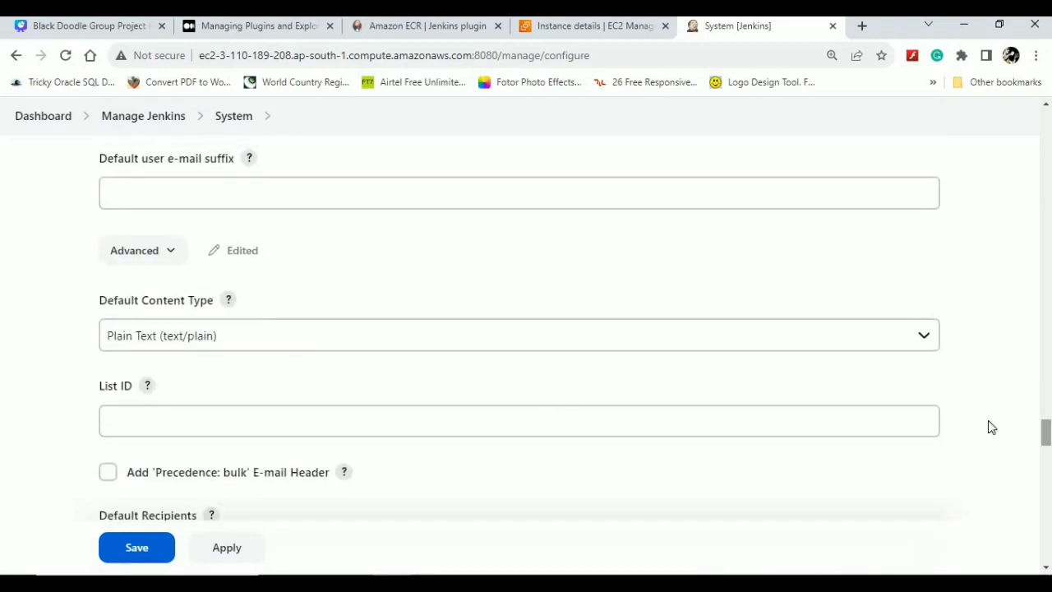
left_click(616, 337)
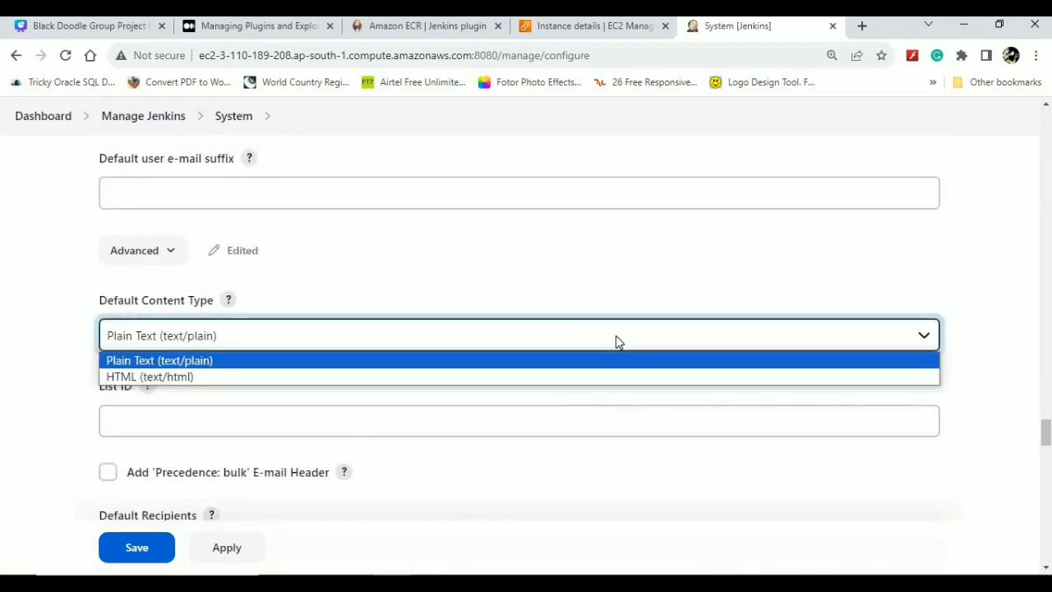
left_click(633, 298)
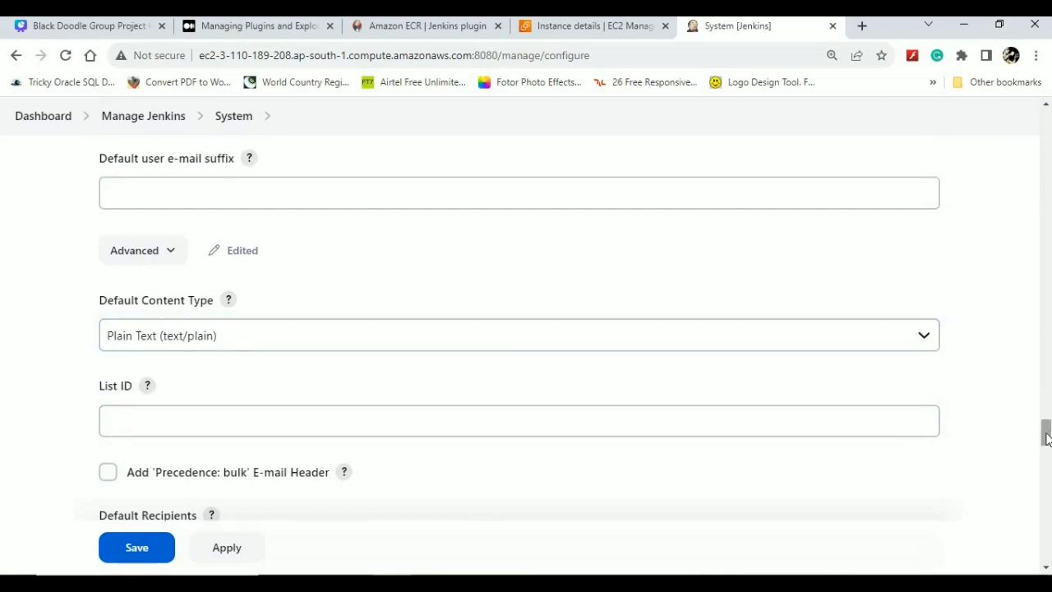
left_click_drag(1046, 438, 1047, 447)
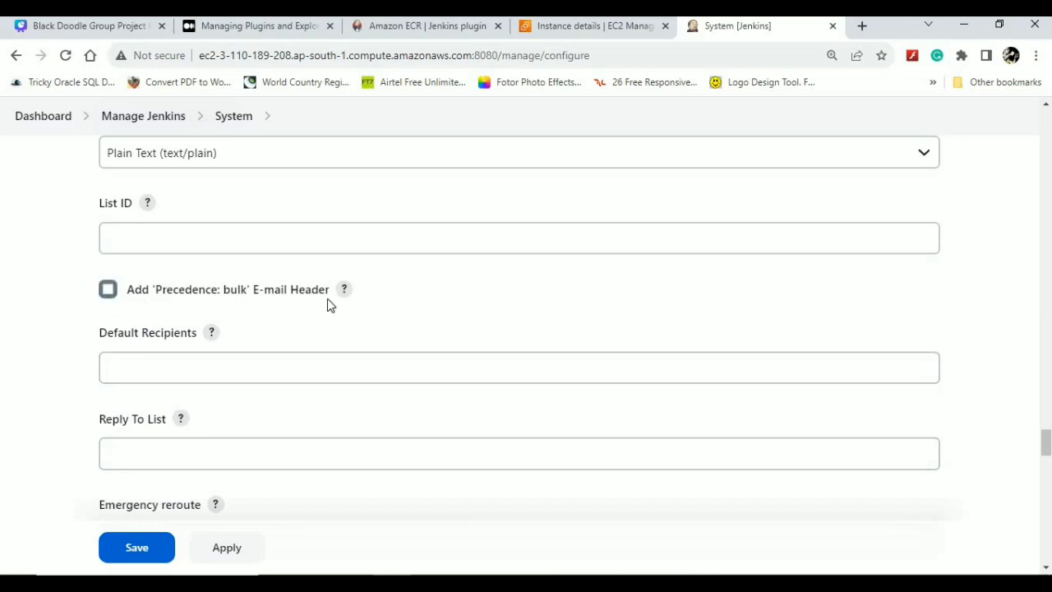
left_click(170, 370)
left_click_drag(1046, 444, 1046, 465)
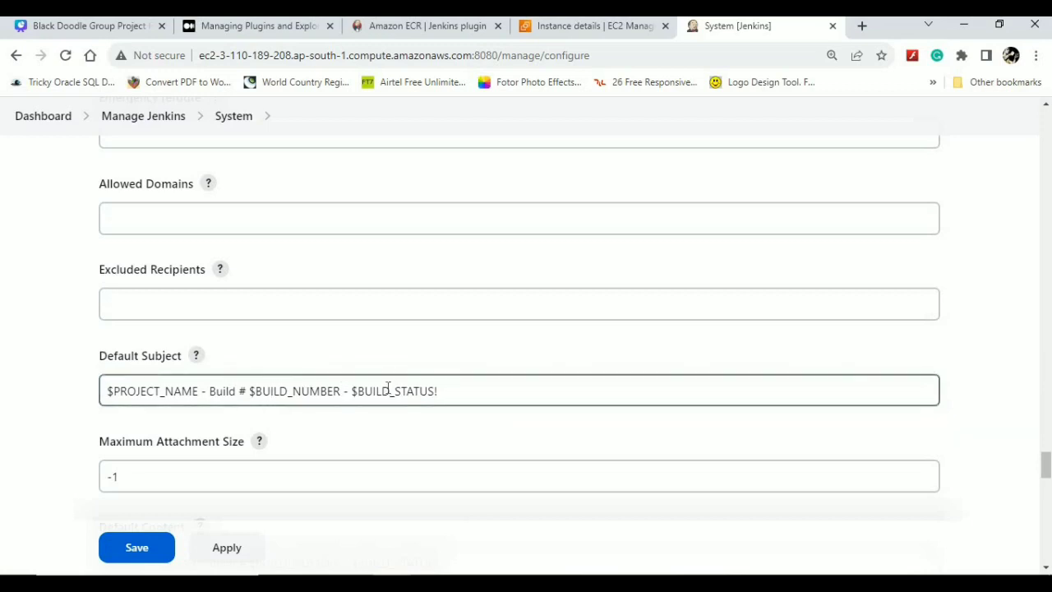
left_click(197, 357)
left_click(505, 406)
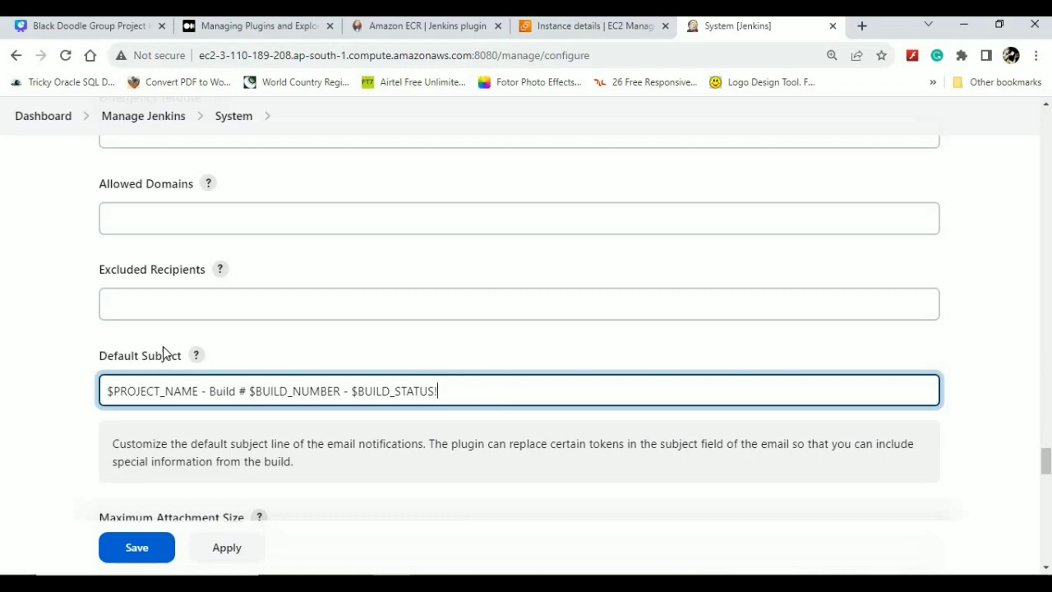
left_click(195, 355)
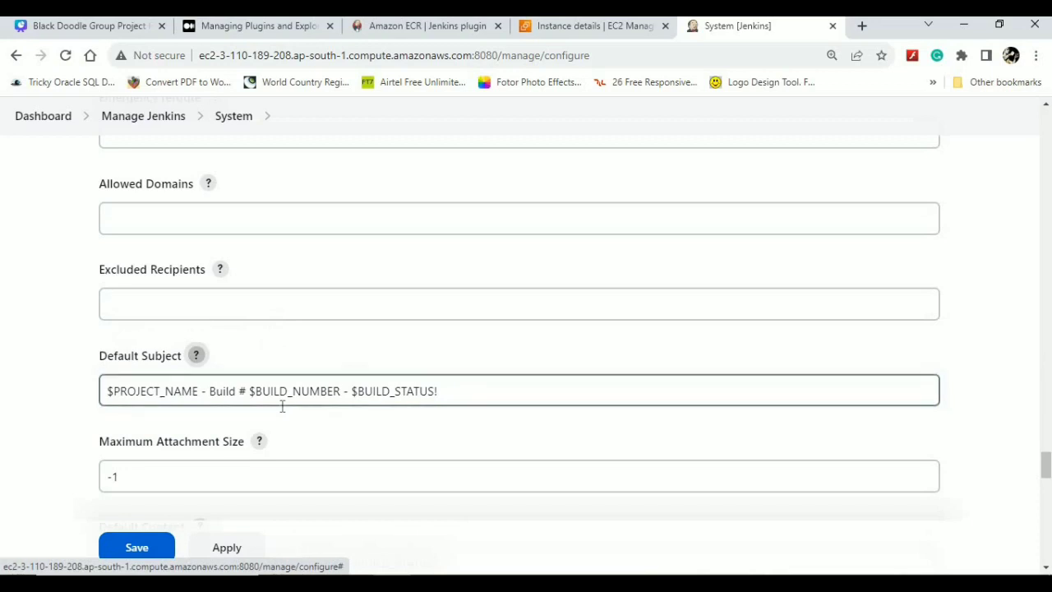
scroll(282, 405, "down", 1)
scroll(282, 407, "down", 3)
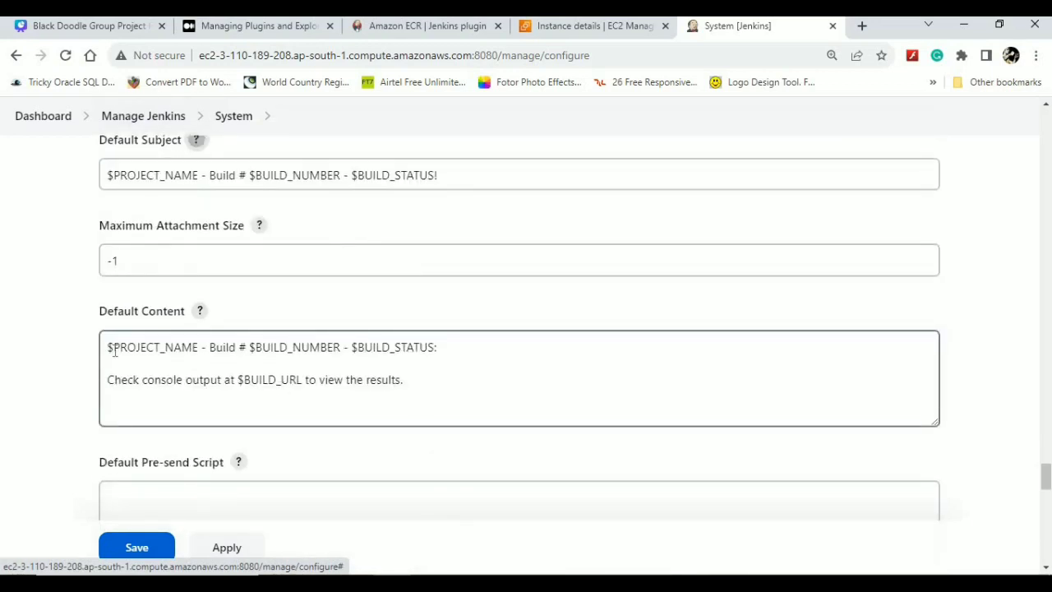
double_click(289, 384)
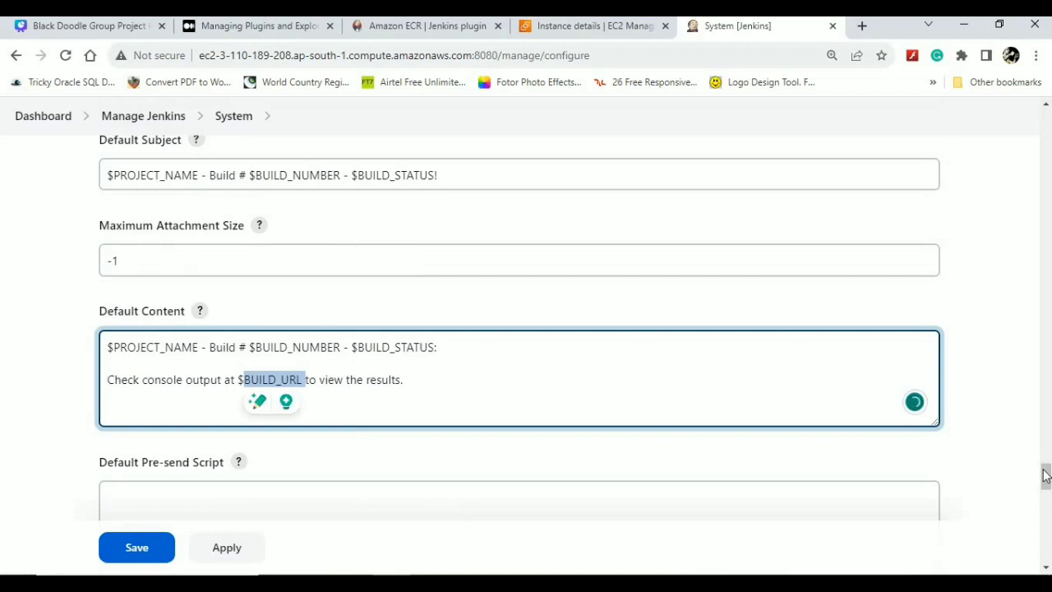
left_click_drag(1047, 488, 1047, 512)
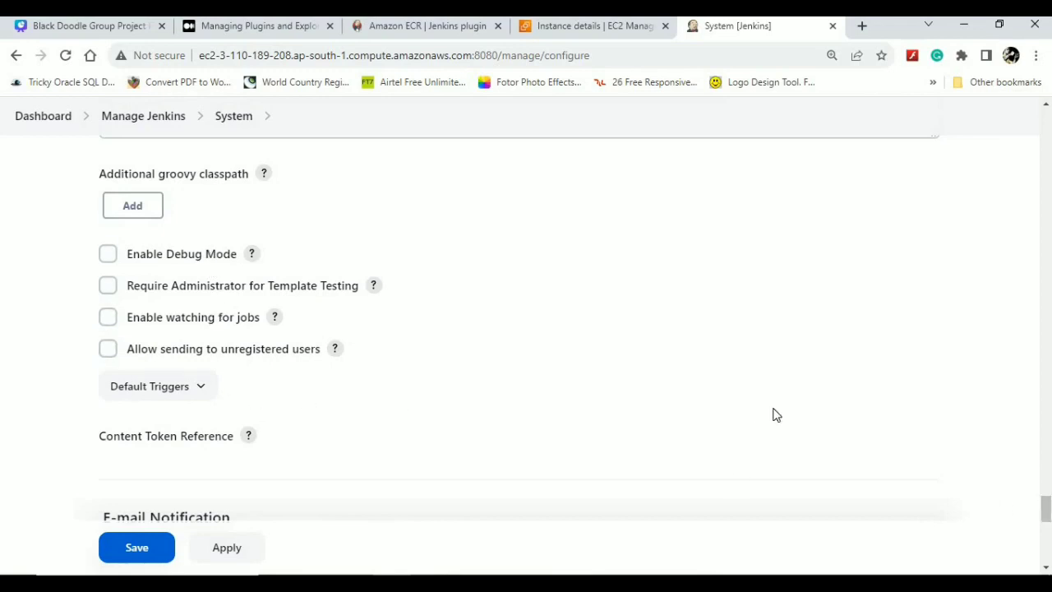
left_click_drag(1048, 512, 1048, 529)
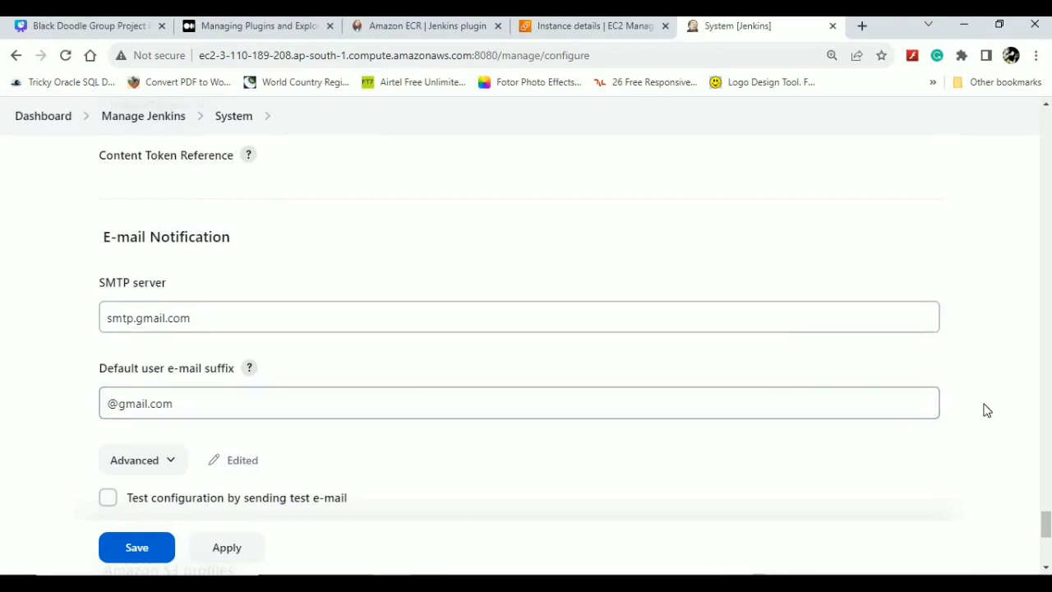
- Expand E-mail Notification's advanced section to reveal the SMTP authentication fields
left_click_drag(1046, 516, 1047, 526)
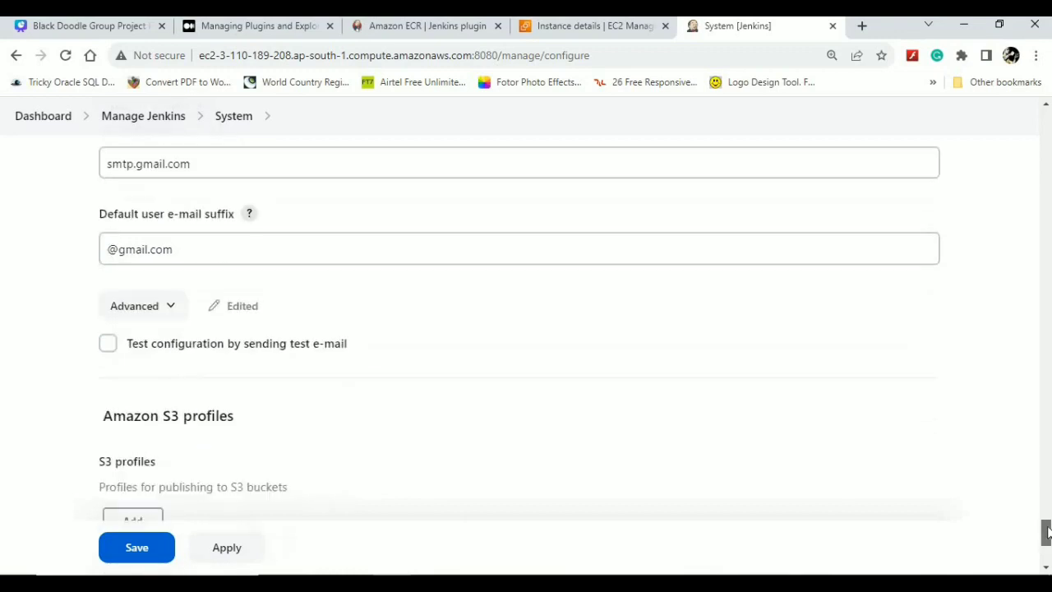
left_click(168, 315)
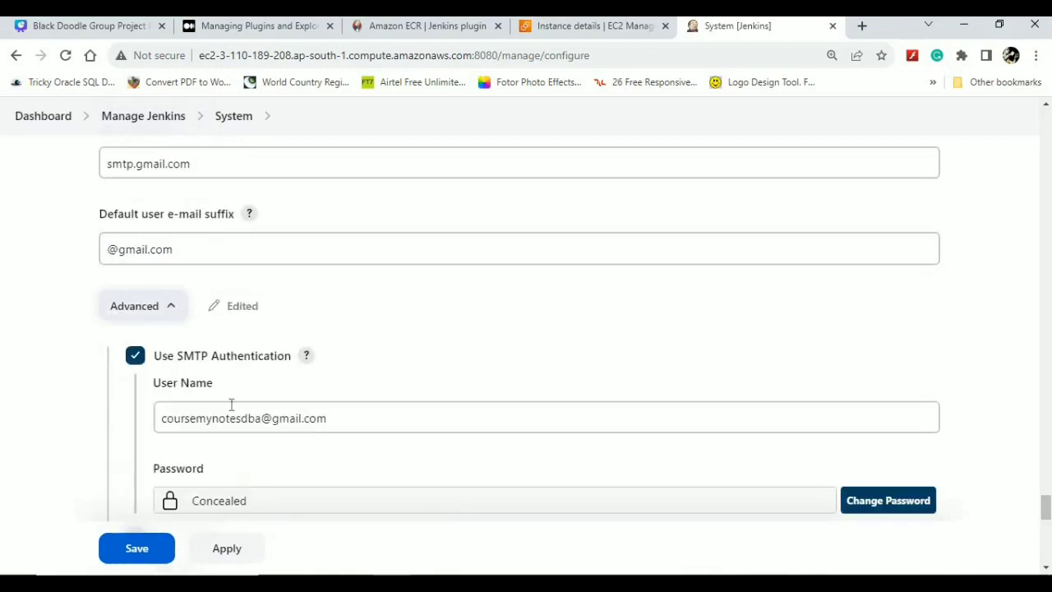
right_click(734, 418)
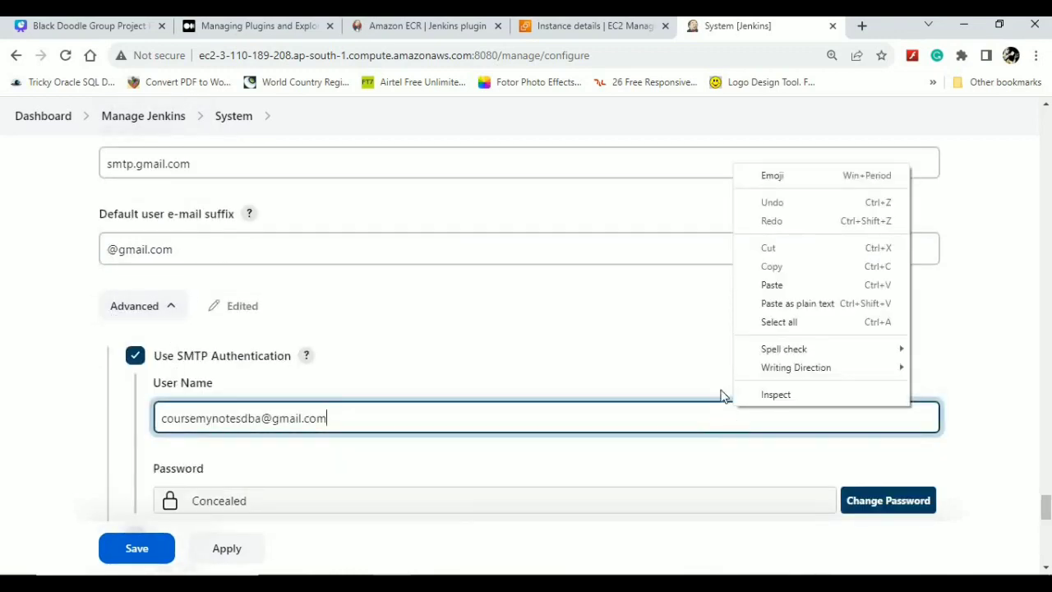
left_click(1027, 411)
- Scroll down to the SCM Polling (max 10) setting, then head back to Manage Jenkins
left_click_drag(1047, 507, 1046, 530)
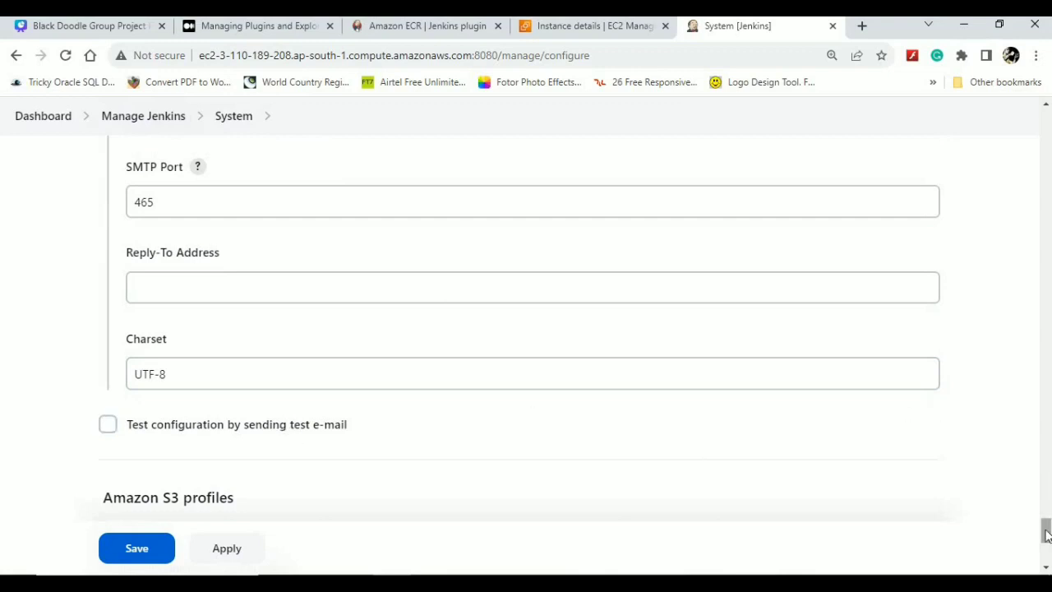
left_click_drag(1046, 530, 1046, 557)
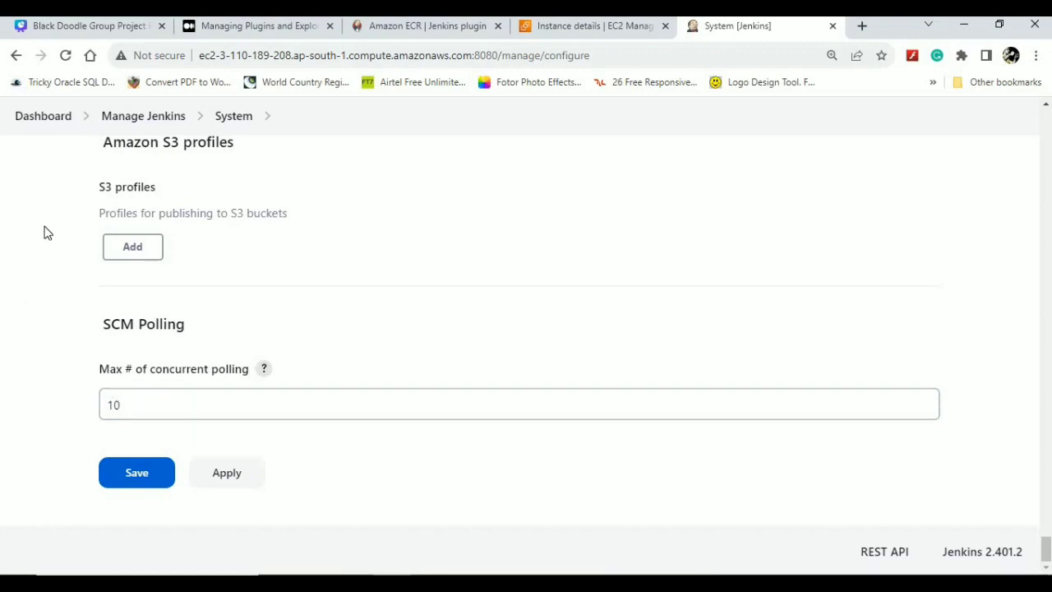
left_click(125, 245)
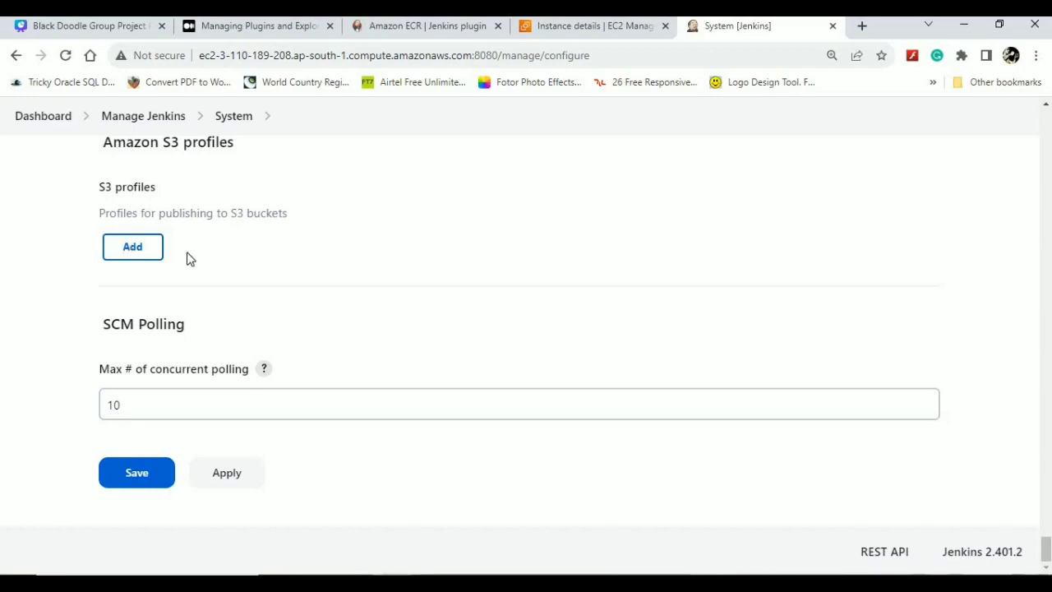
left_click(144, 116)
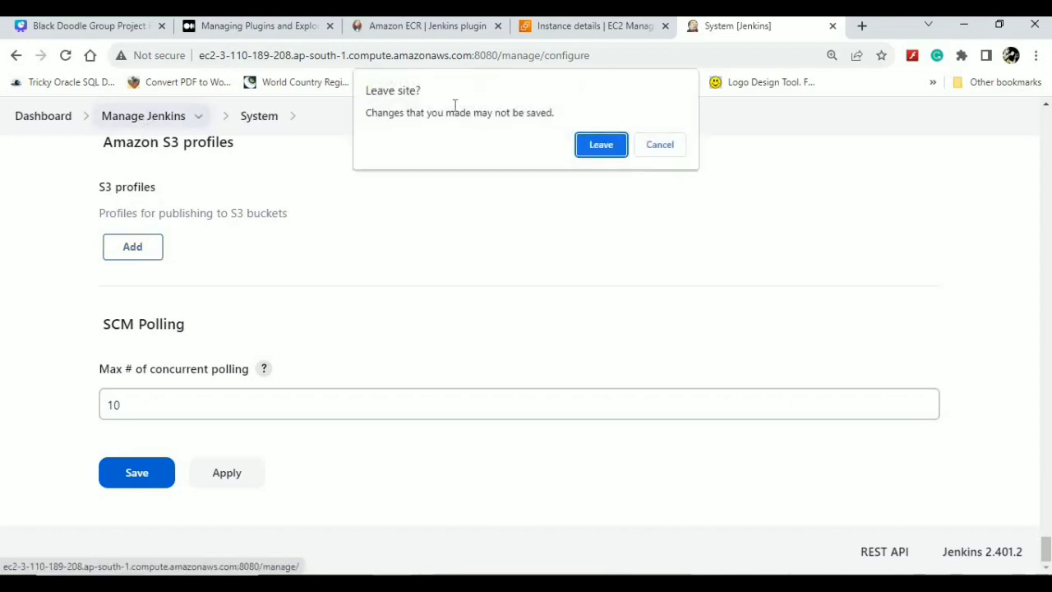
- Leave System configuration without saving, browse the Tools page, then open Nodes and Clouds
left_click(601, 143)
left_click(758, 260)
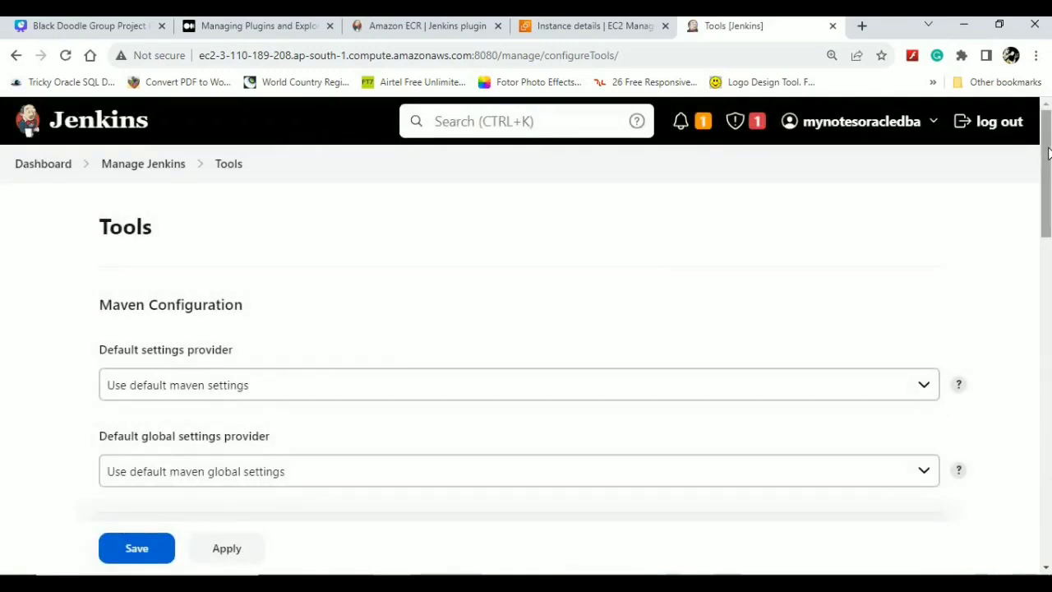
left_click_drag(1048, 153, 1049, 321)
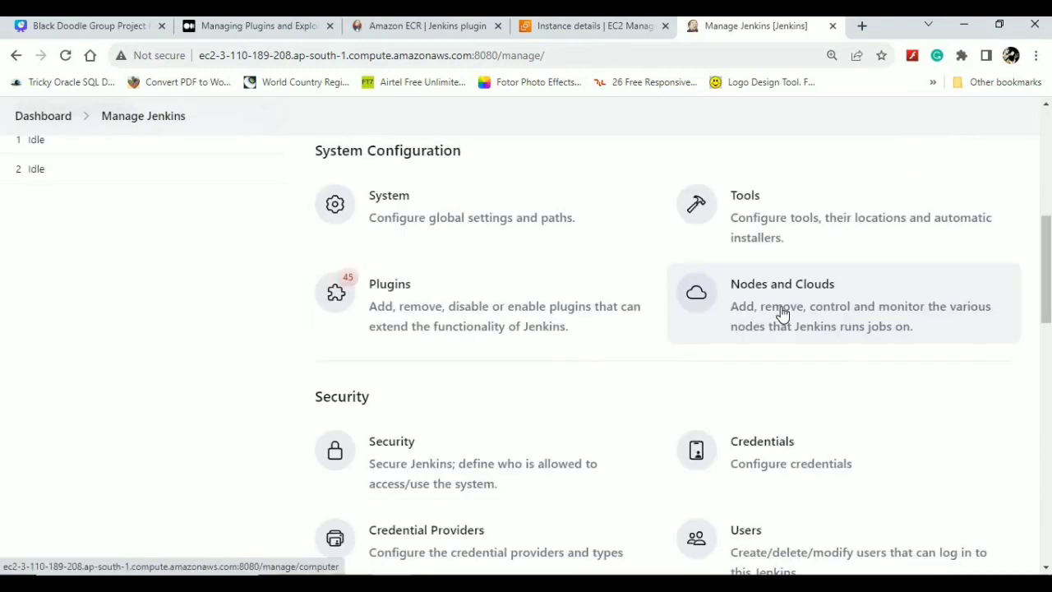
left_click(782, 315)
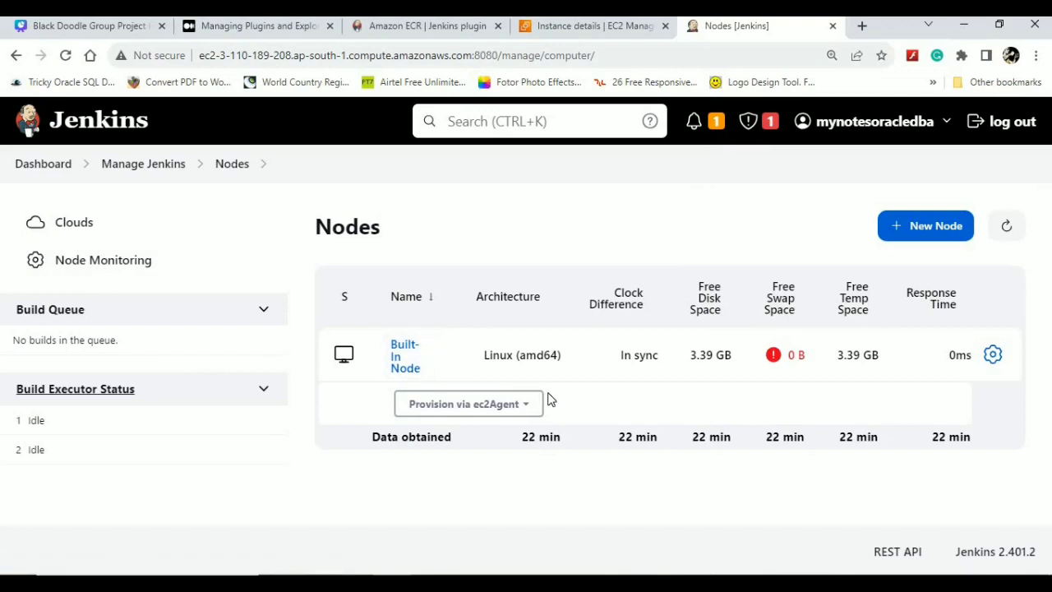
- Check the Provision via ec2Agent options for the Built-In Node, then go to Clouds
left_click(520, 404)
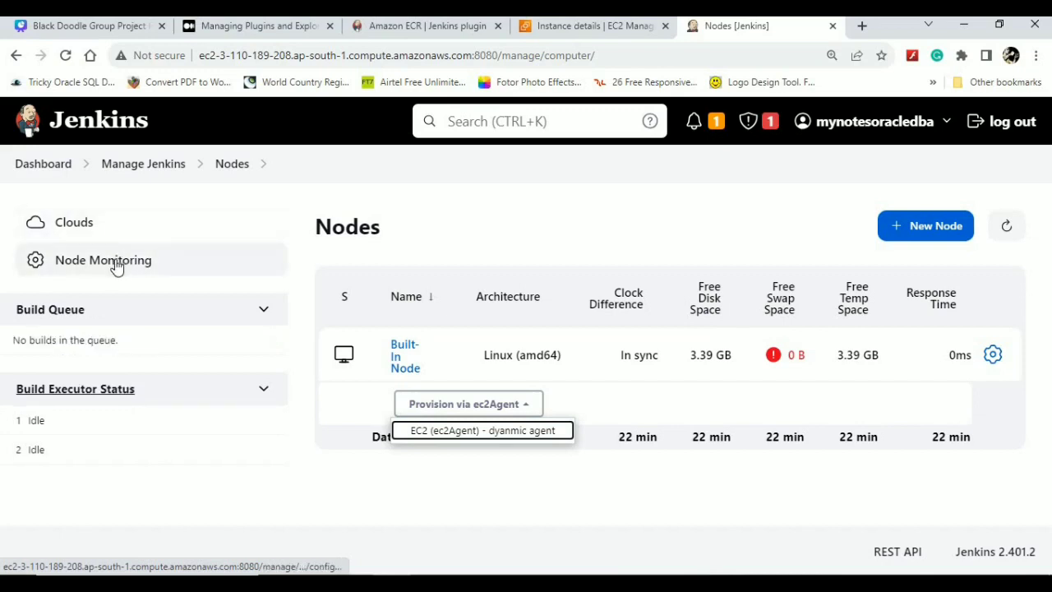
left_click(74, 231)
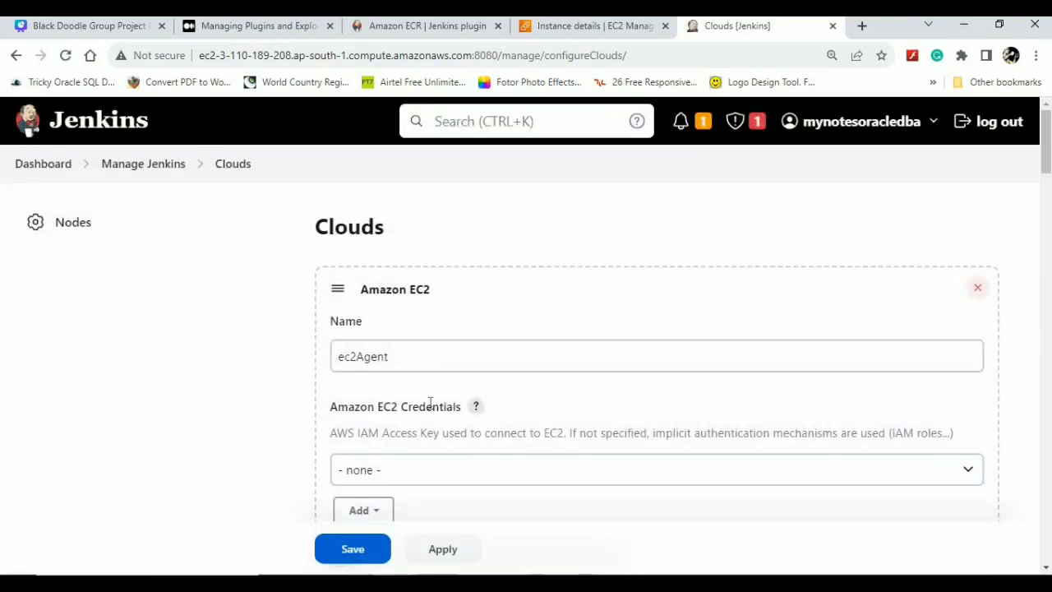
- Scroll through the ec2Agent Amazon EC2 cloud settings form
mouse_move(1045, 146)
left_mouse_down()
mouse_move(1043, 166)
mouse_move(1028, 143)
left_mouse_up()
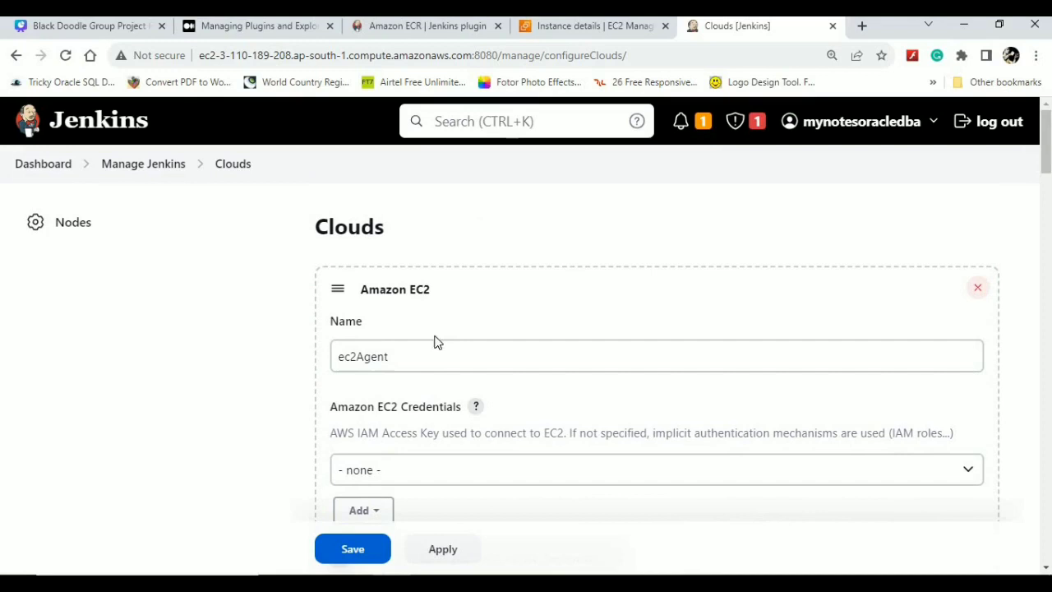
double_click(415, 292)
left_click_drag(1048, 146, 1046, 192)
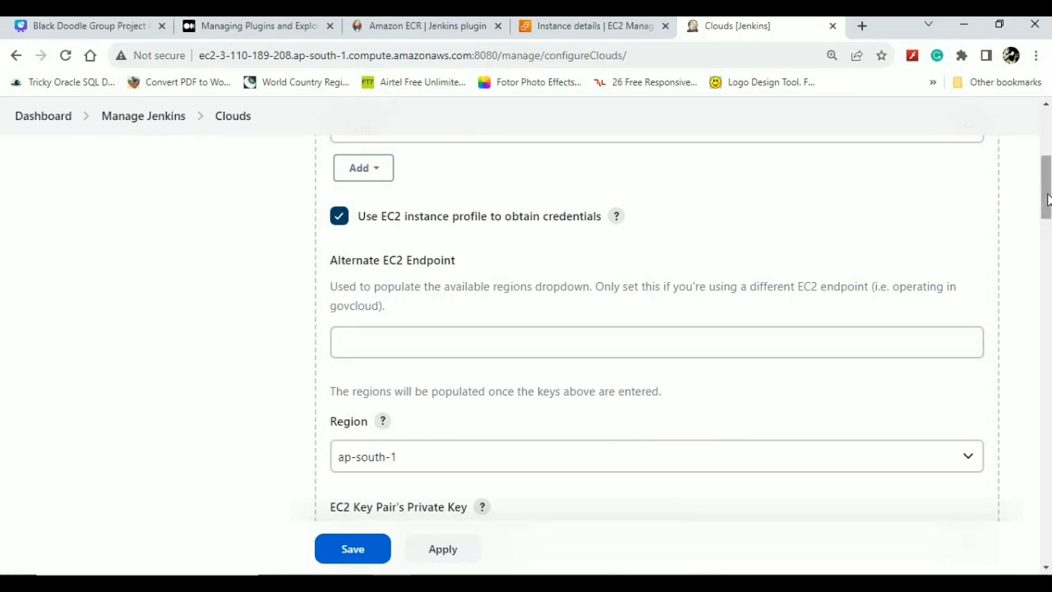
scroll(1048, 281, "down", 1)
left_click_drag(1048, 281, 1042, 509)
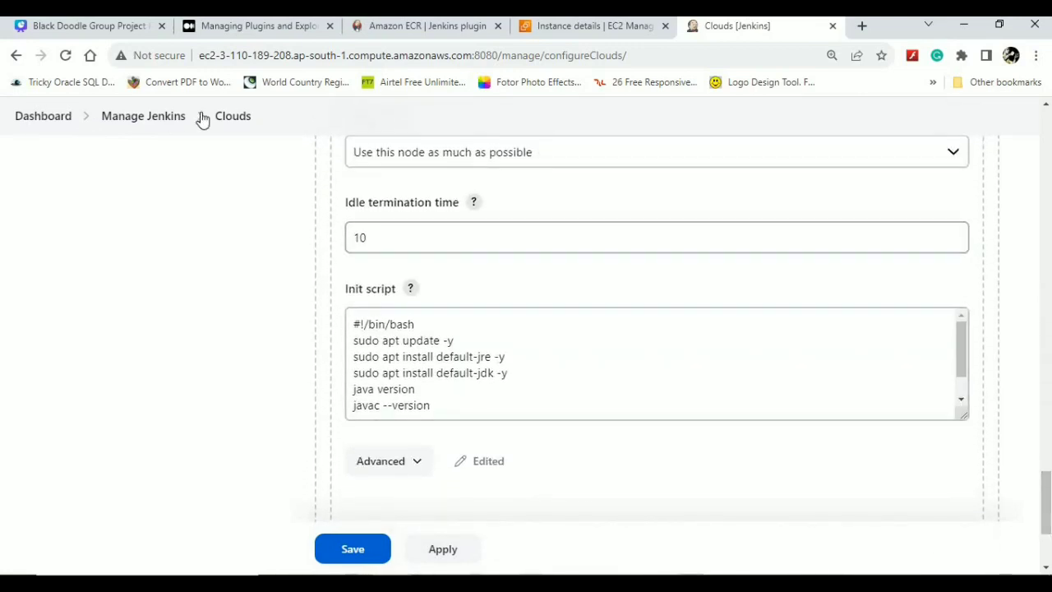
- Return to Manage Jenkins and open the System Log's Log Recorders page
left_click(163, 121)
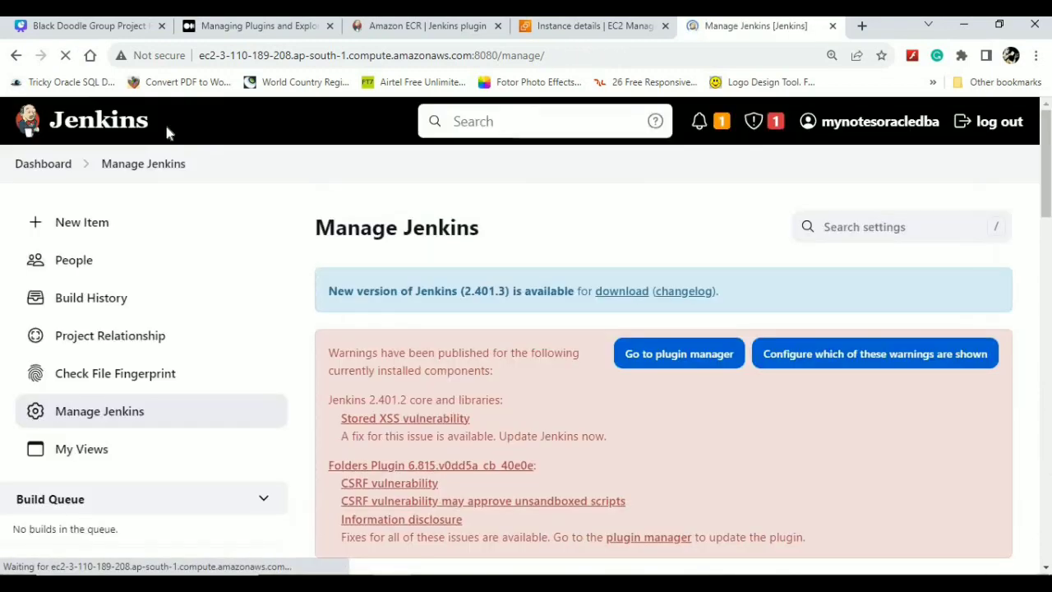
scroll(758, 260, "down", 10)
left_click(758, 260)
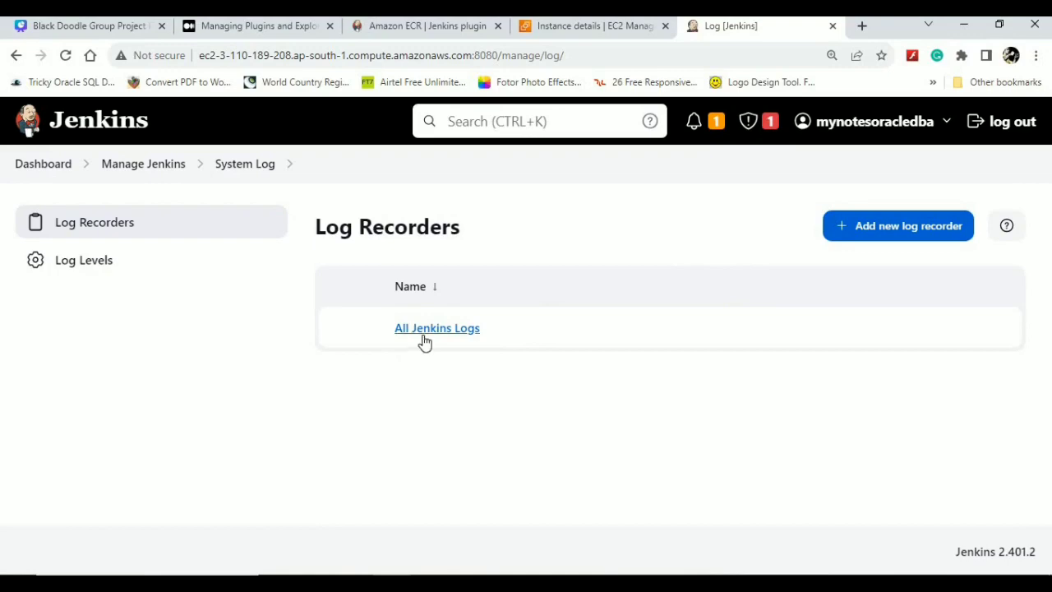
- View the All Jenkins Logs entries, then return to the Log Recorders page
left_click(424, 342)
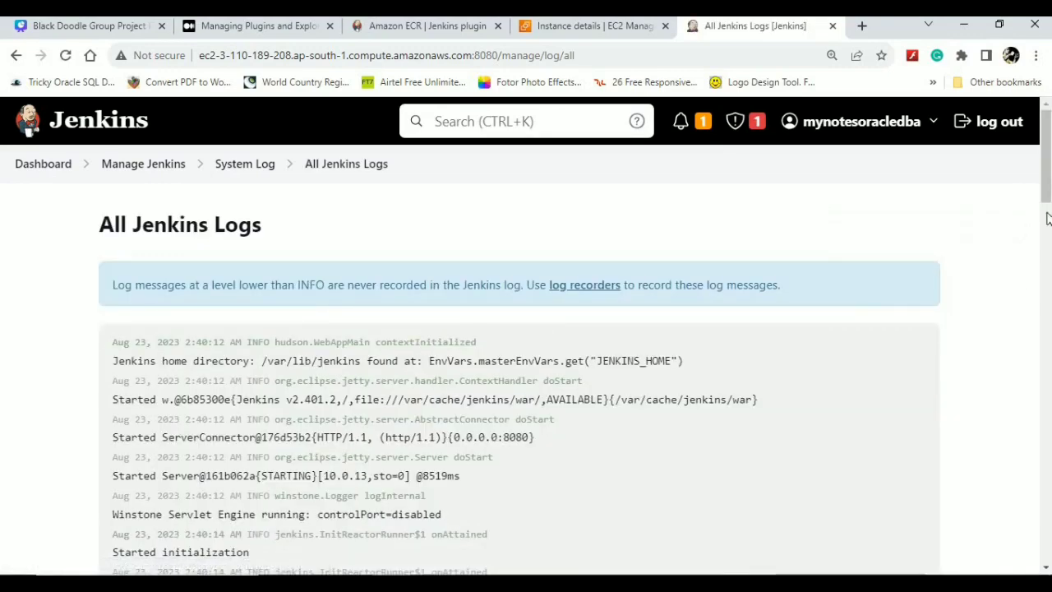
left_click_drag(1043, 175, 1005, 107)
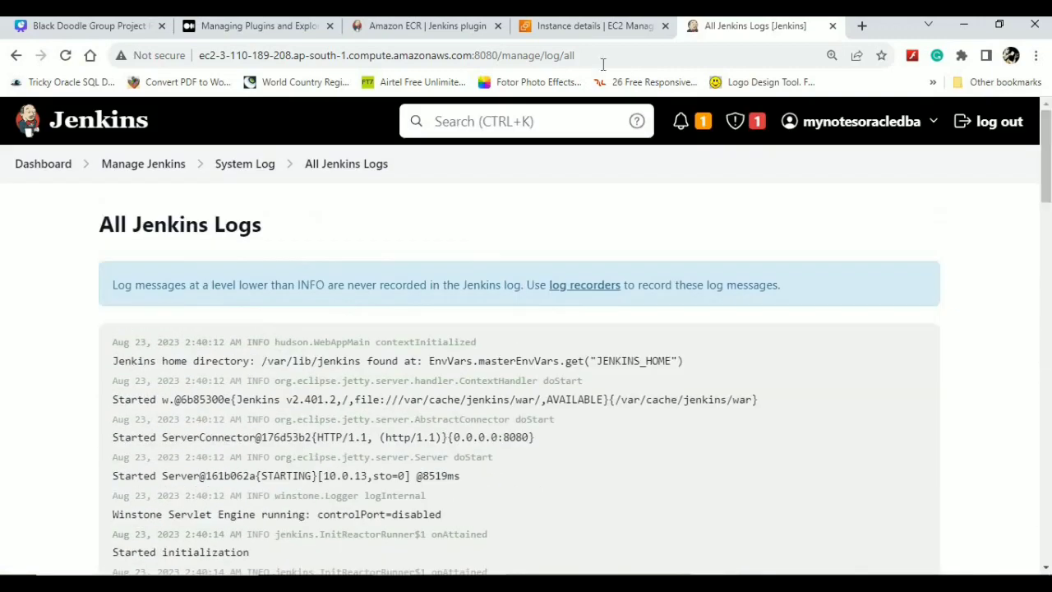
left_click(251, 166)
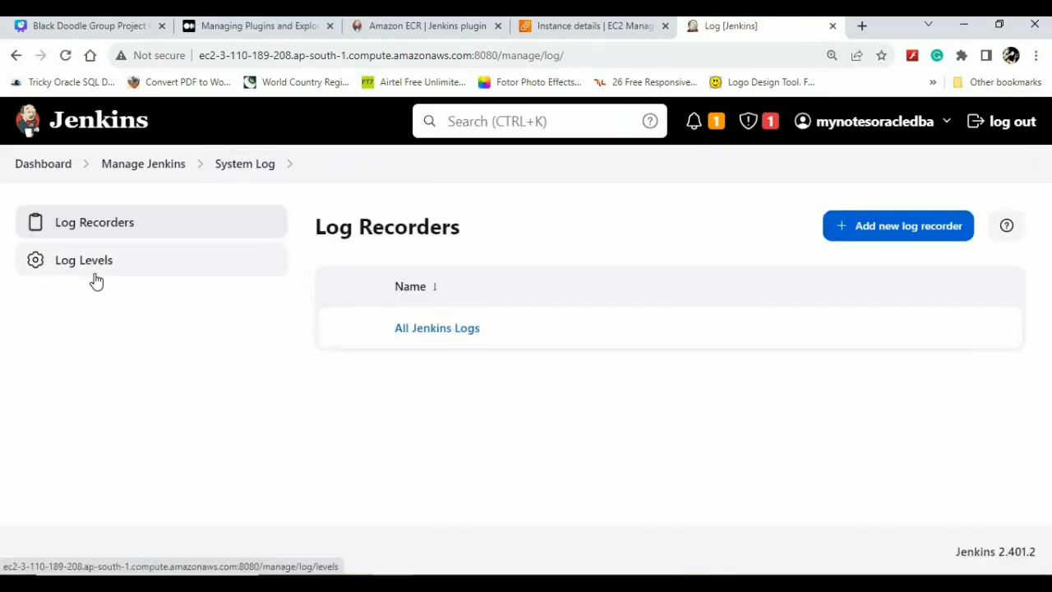
- Inspect Log Levels (winstone INFO, org.apache.sshd WARNING) without changes, then return to Manage Jenkins
left_click(95, 279)
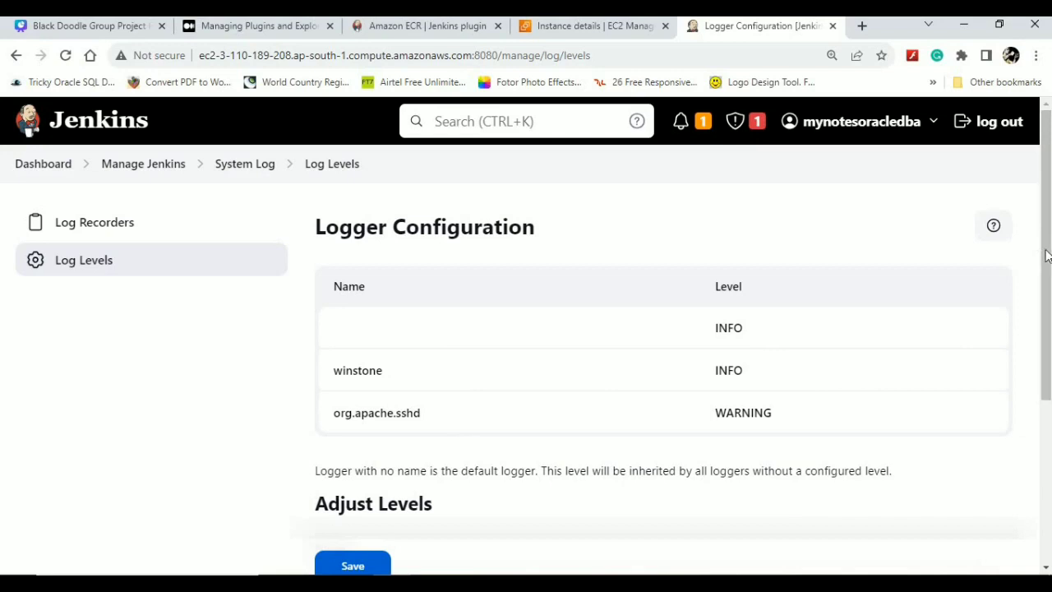
left_click_drag(1046, 255, 1040, 444)
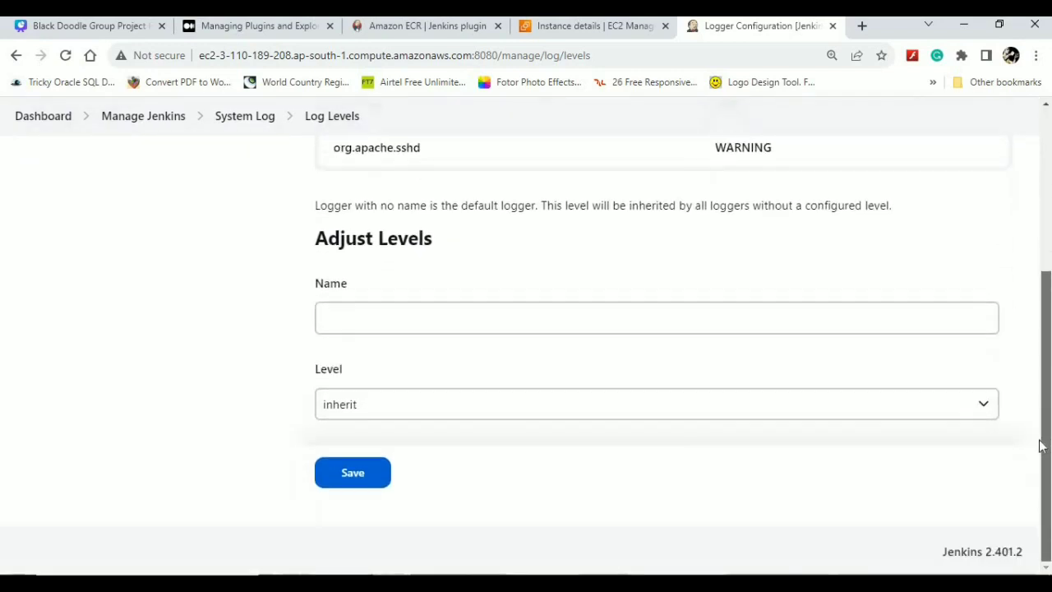
left_click(736, 416)
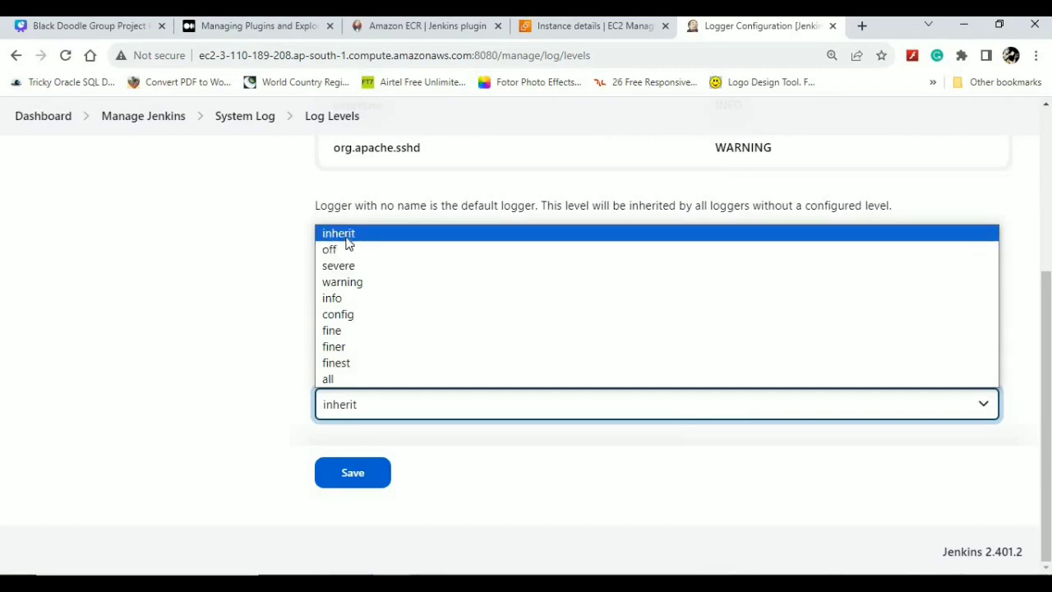
left_click(230, 240)
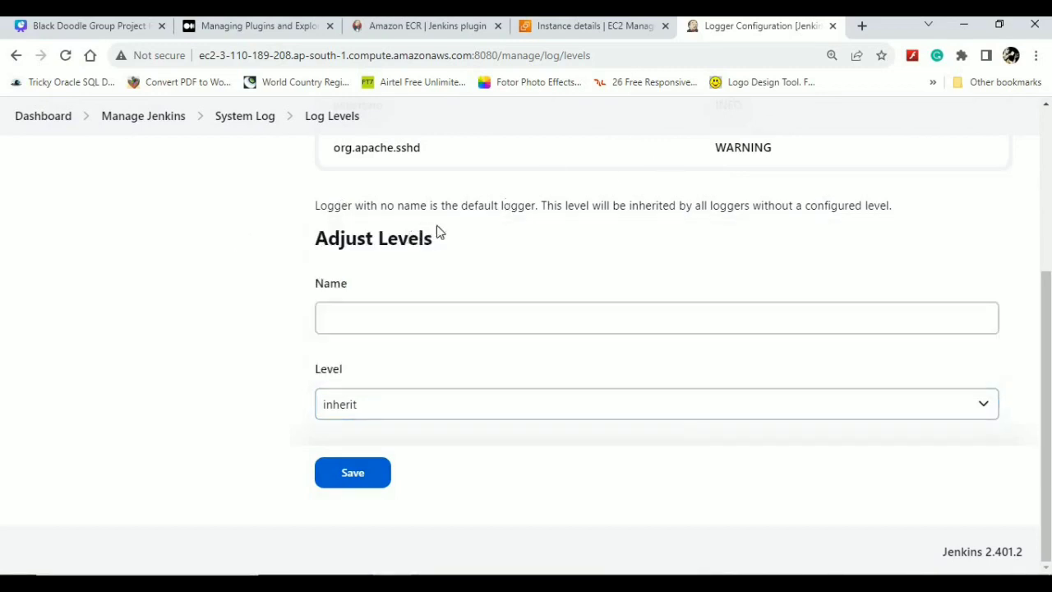
left_click(236, 120)
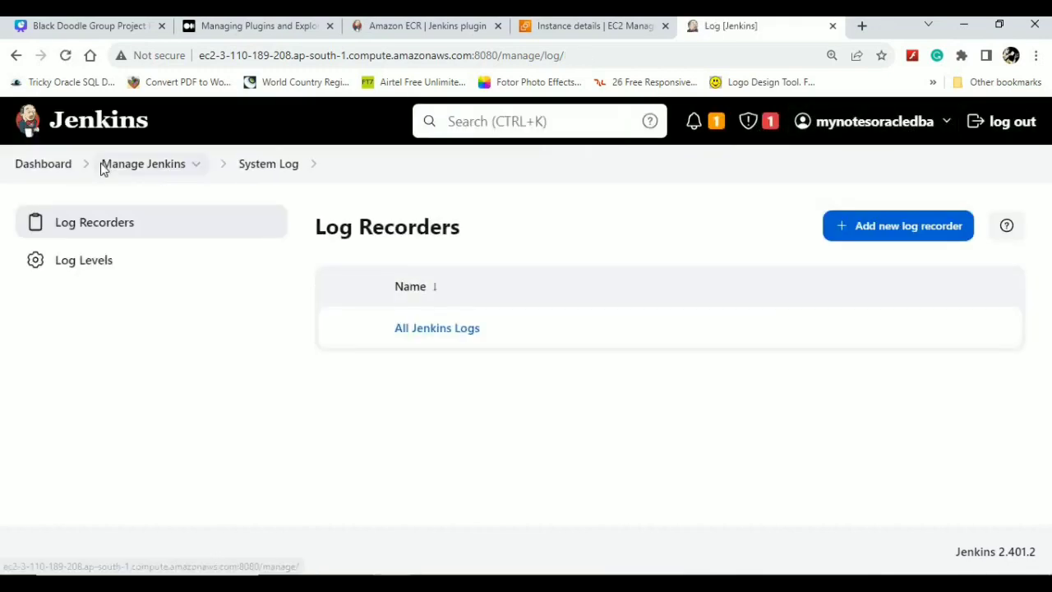
left_click(131, 166)
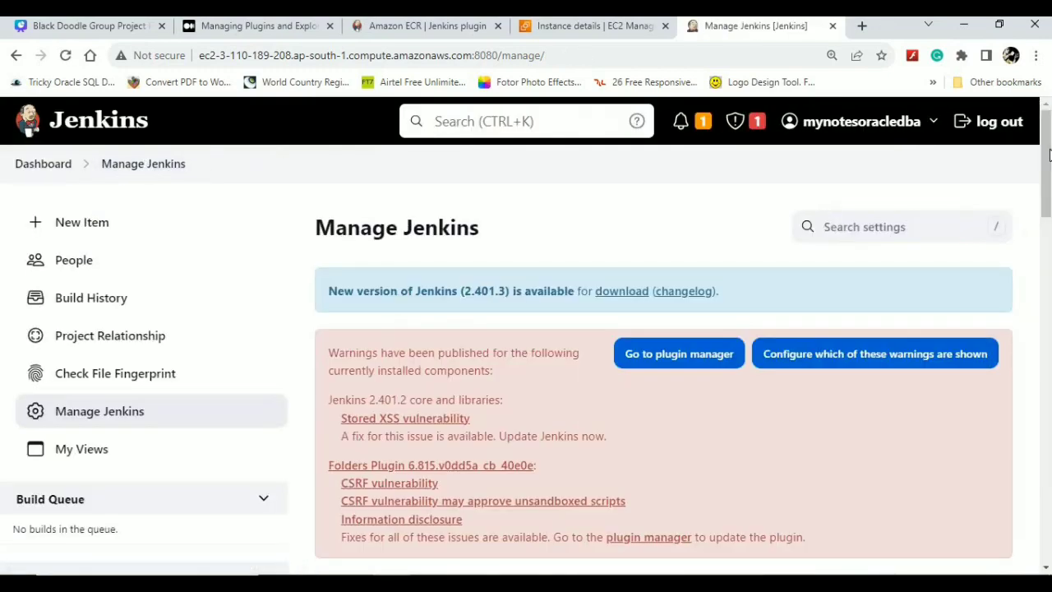
- View Load Statistics with the timespan left at Medium, then return to Manage Jenkins
left_click_drag(1036, 231, 1023, 383)
left_click(425, 447)
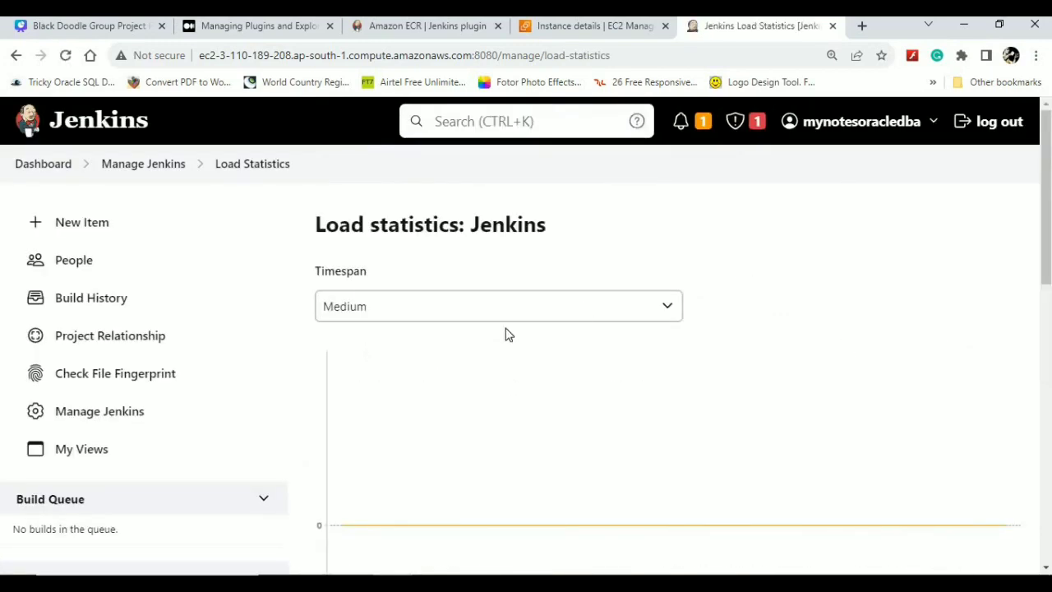
left_click(503, 317)
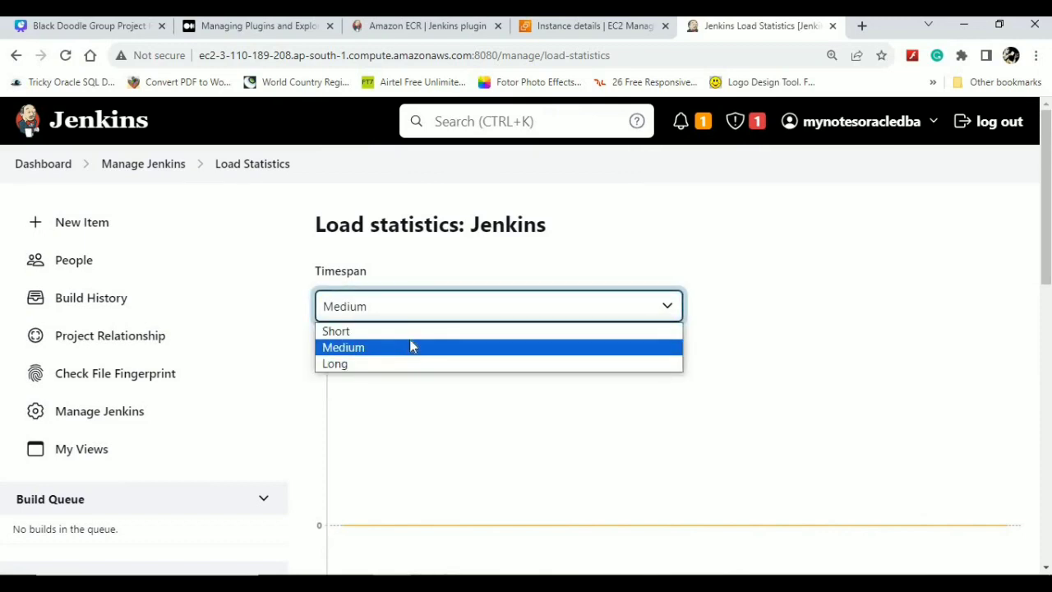
key("Up")
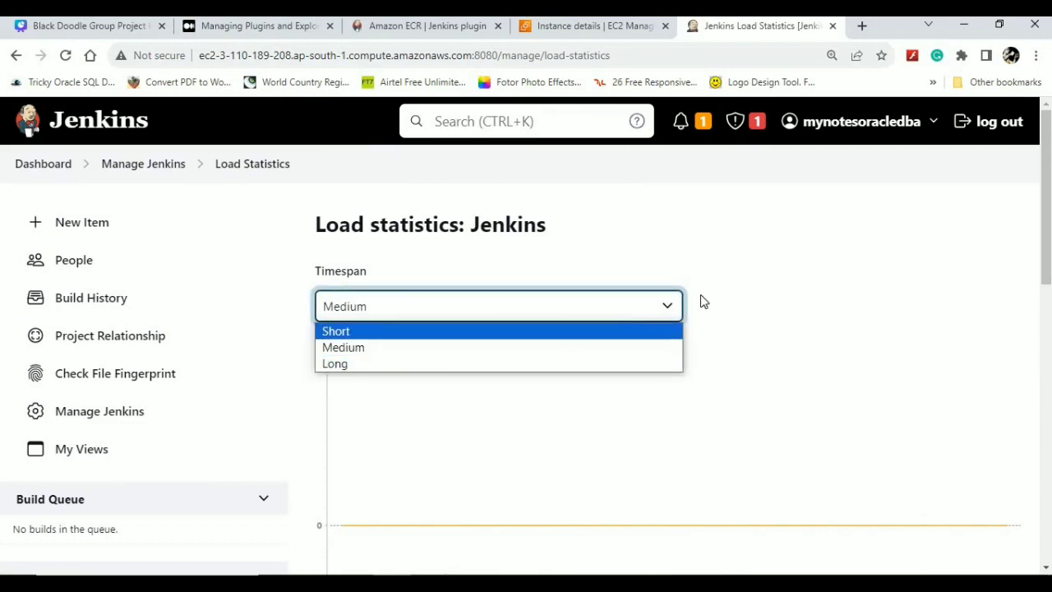
left_click(703, 302)
left_click_drag(1046, 169, 1013, 502)
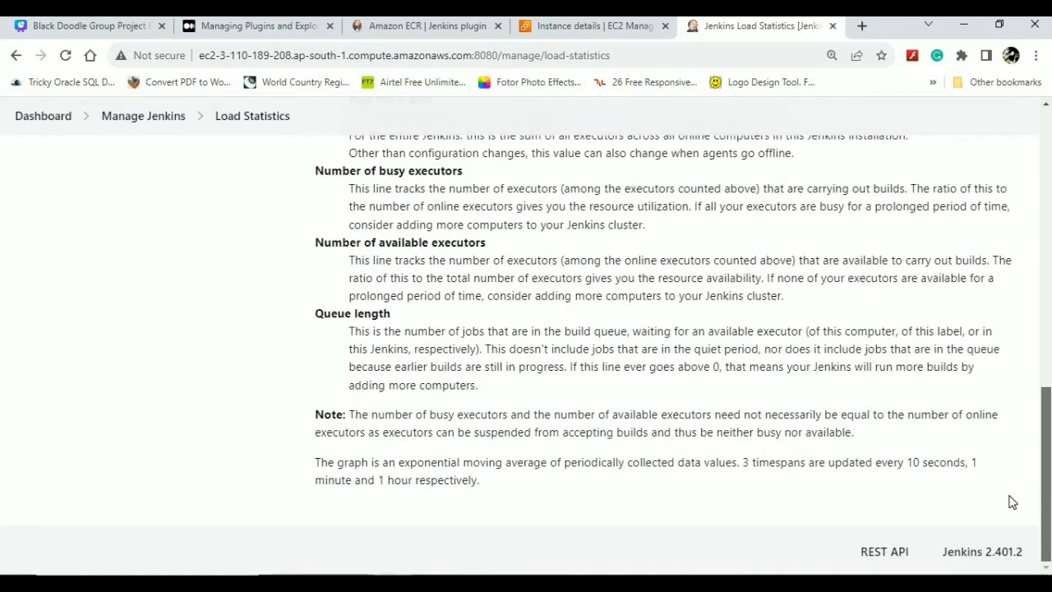
scroll(999, 421, "up", 10)
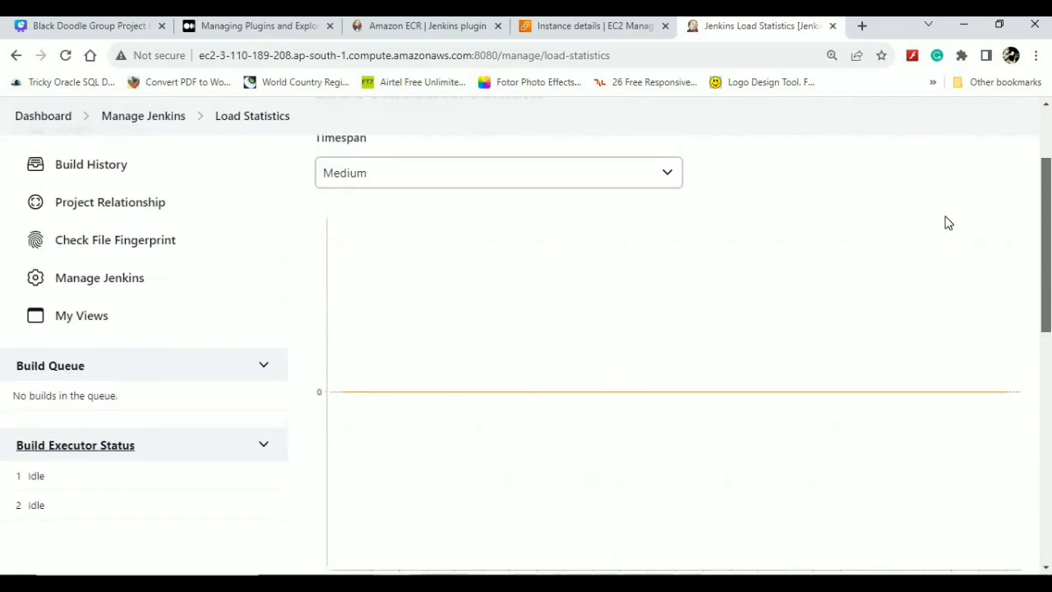
scroll(922, 167, "up", 2)
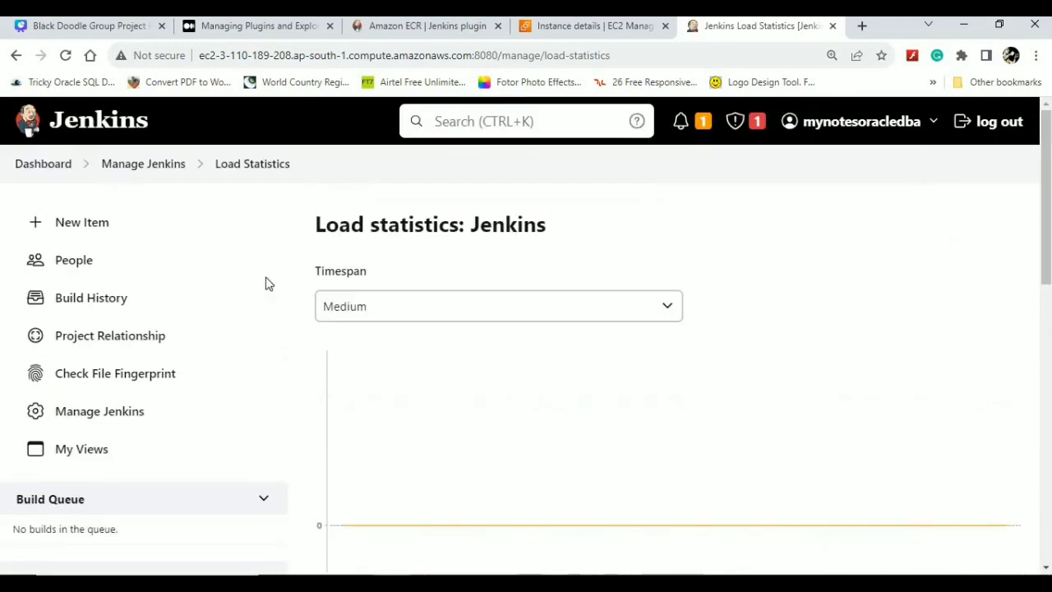
left_click(152, 169)
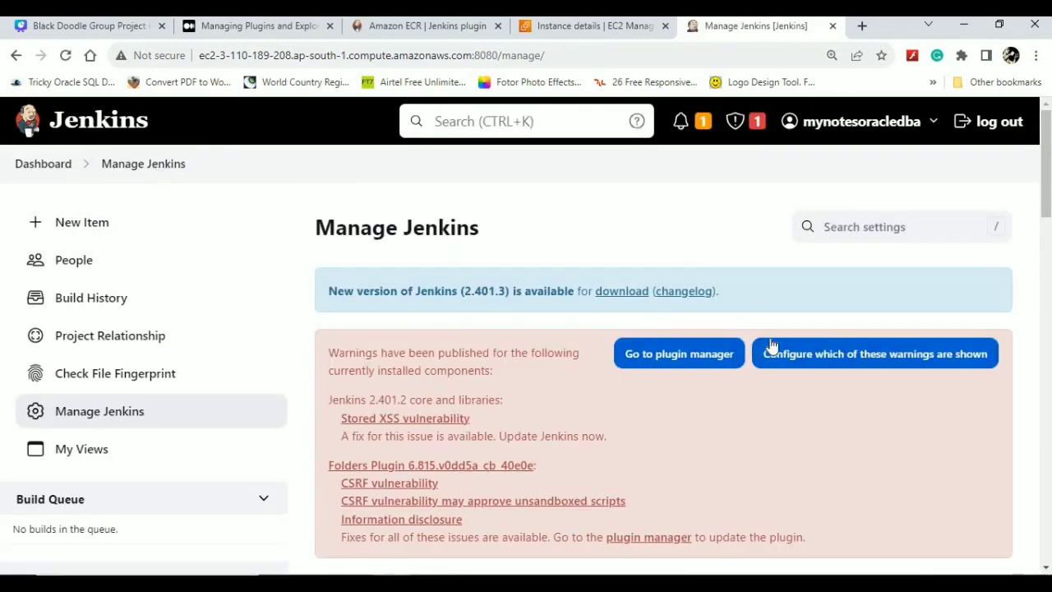
- Scroll down to Status Information and open the System Information page
left_click_drag(1043, 152, 1041, 371)
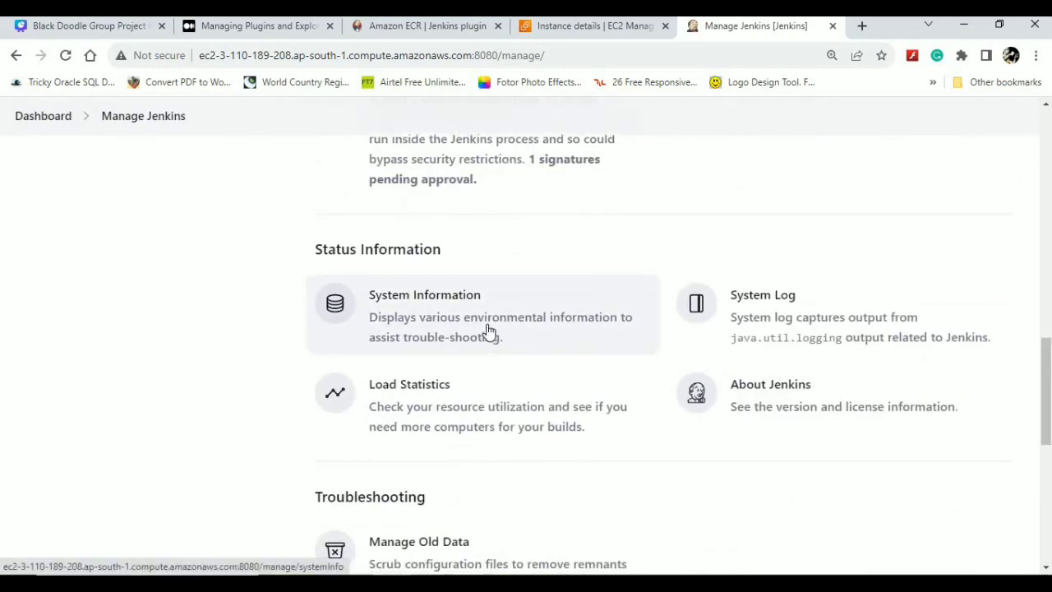
left_click(455, 337)
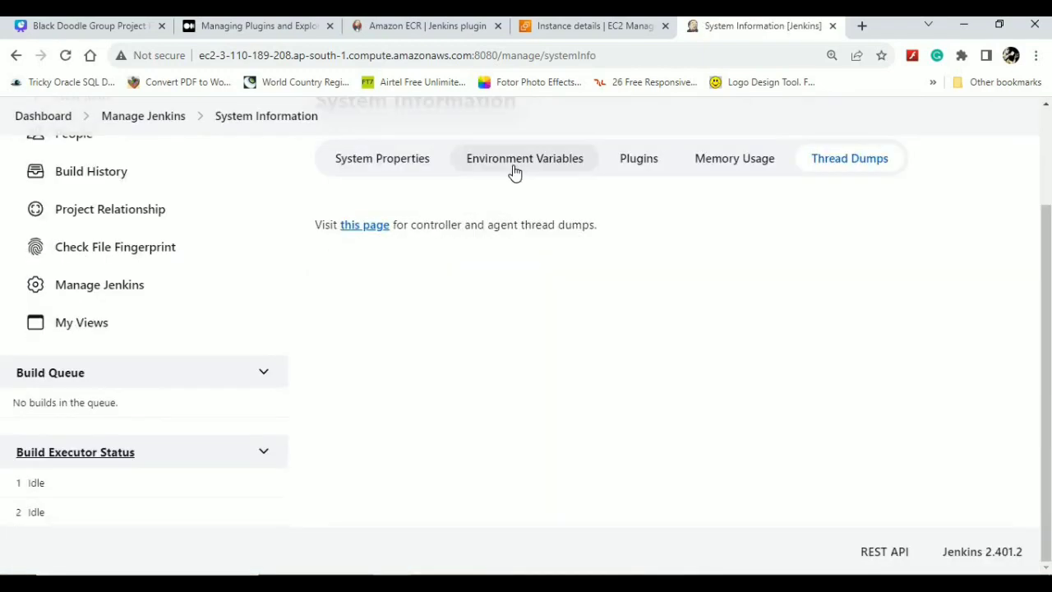
- Review the System Properties and Environment Variables tables
left_click(401, 160)
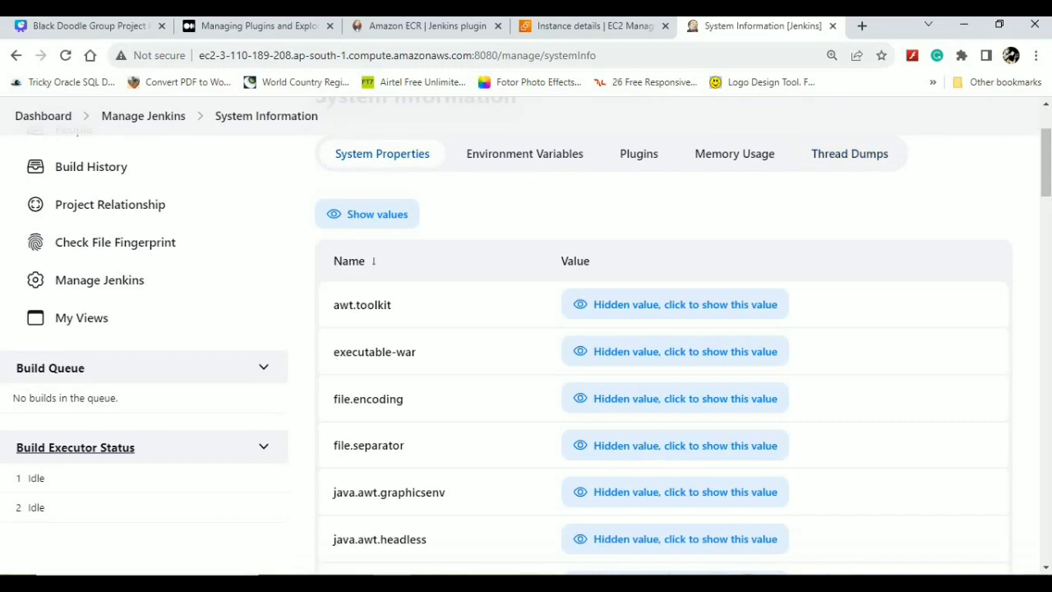
left_click_drag(1046, 177, 964, 178)
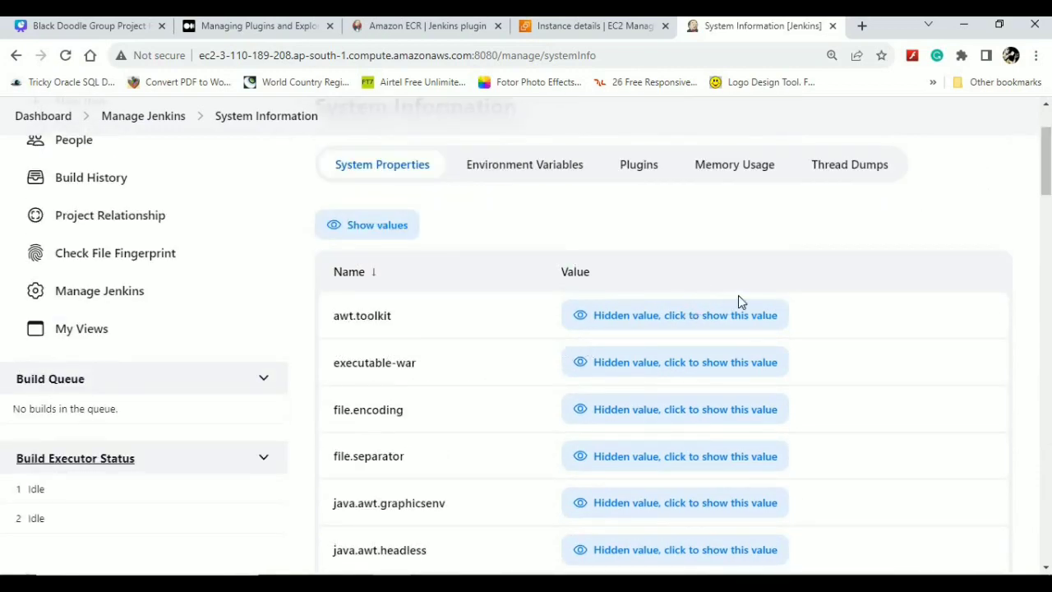
left_click(500, 179)
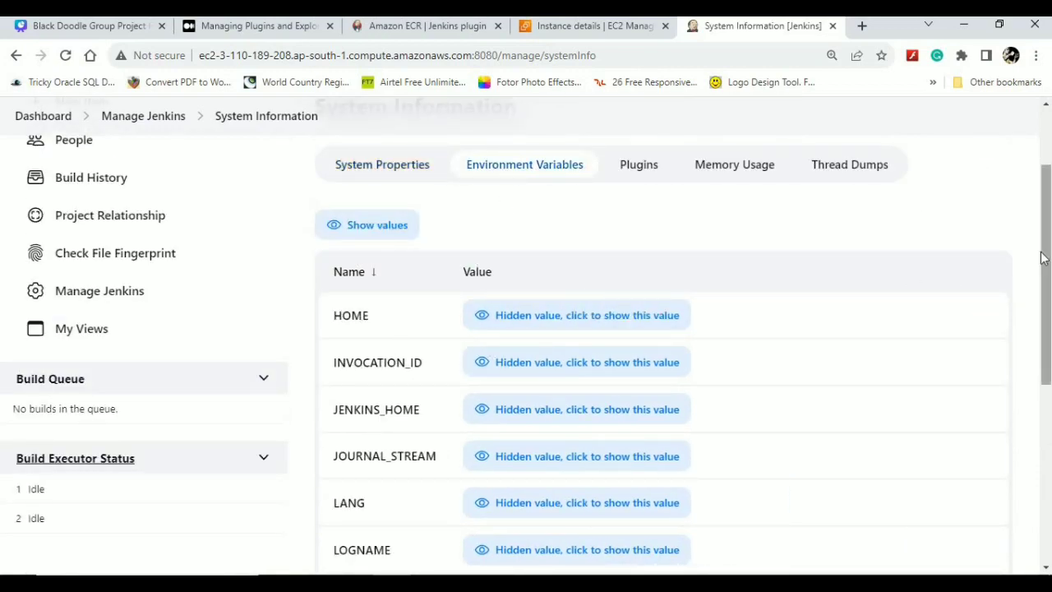
left_click_drag(1047, 256, 1048, 413)
scroll(1025, 261, "up", 5)
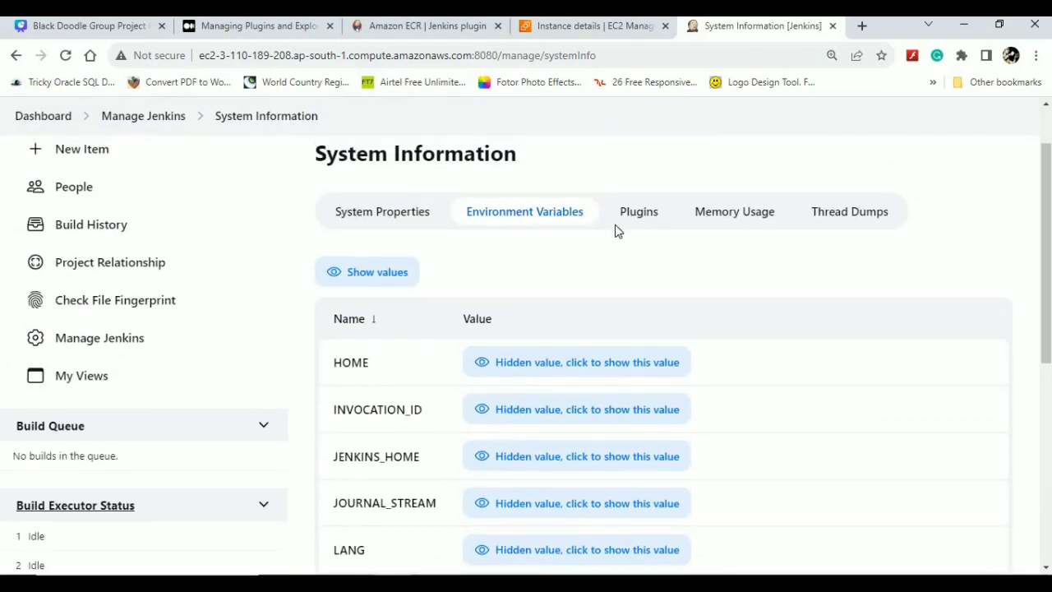
- Browse the installed plugins list through Workspace Cleanup Plugin 0.45, then return to Manage Jenkins
left_click(639, 213)
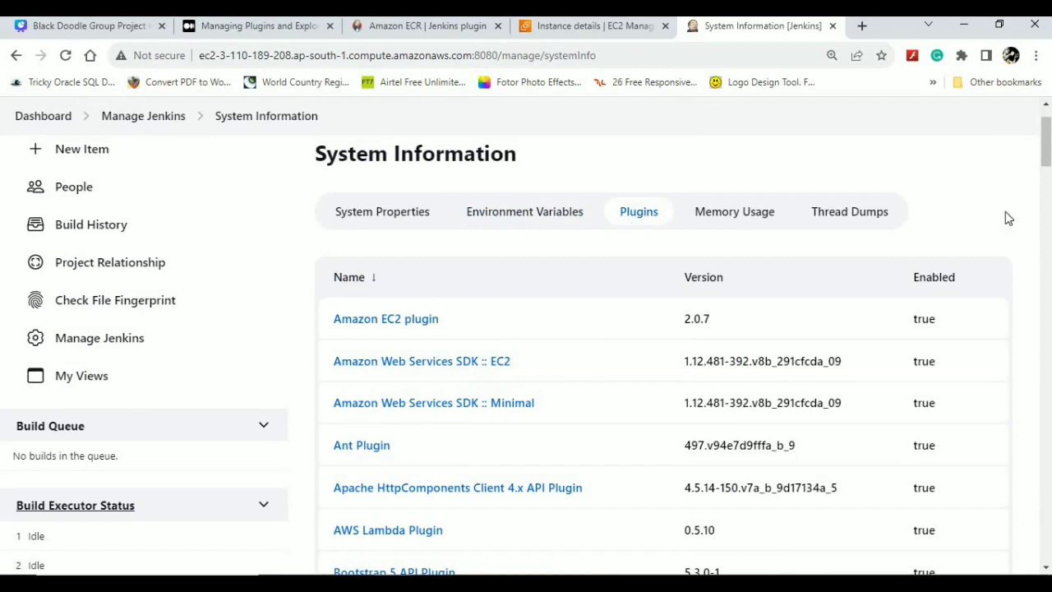
left_click_drag(1041, 146, 935, 290)
left_click(977, 272)
left_click_drag(1046, 141, 907, 157)
left_click(160, 124)
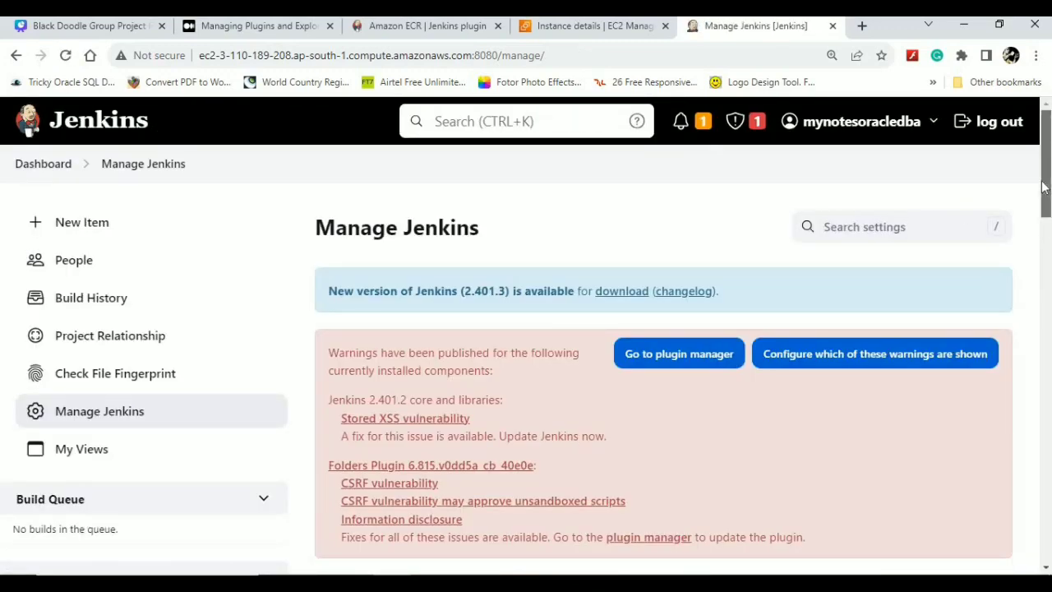
- Open the Security configuration page showing Jenkins' own user database with sign-up disallowed
left_click_drag(1042, 187, 1033, 399)
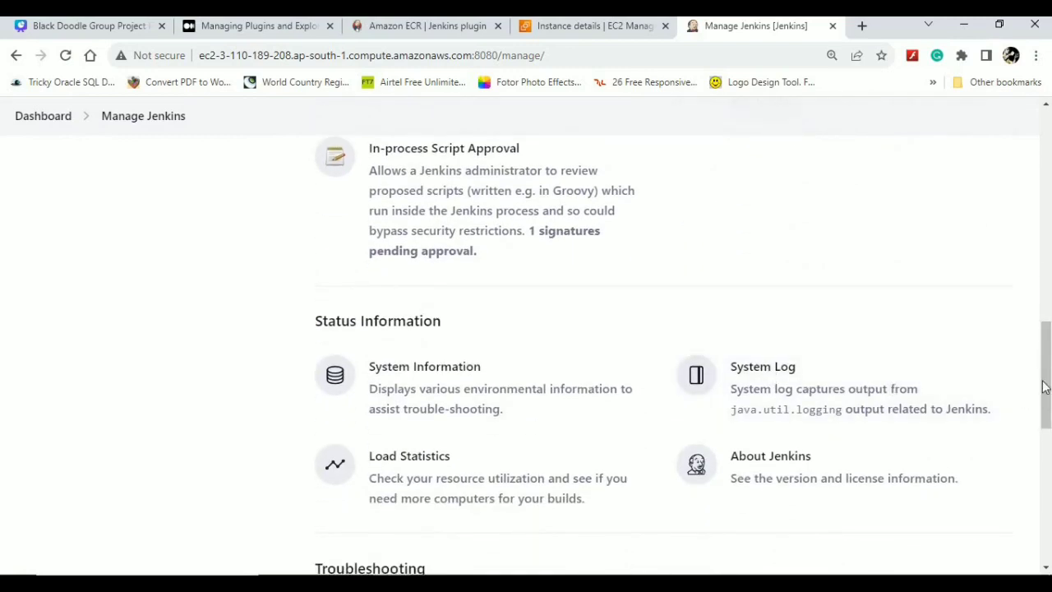
scroll(1038, 345, "up", 3)
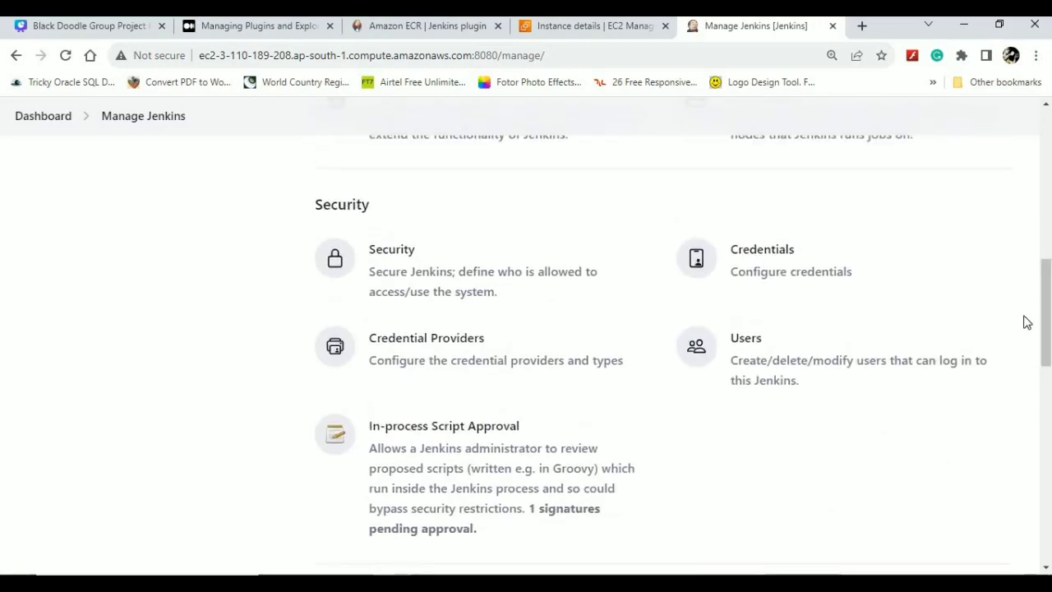
left_click(444, 277)
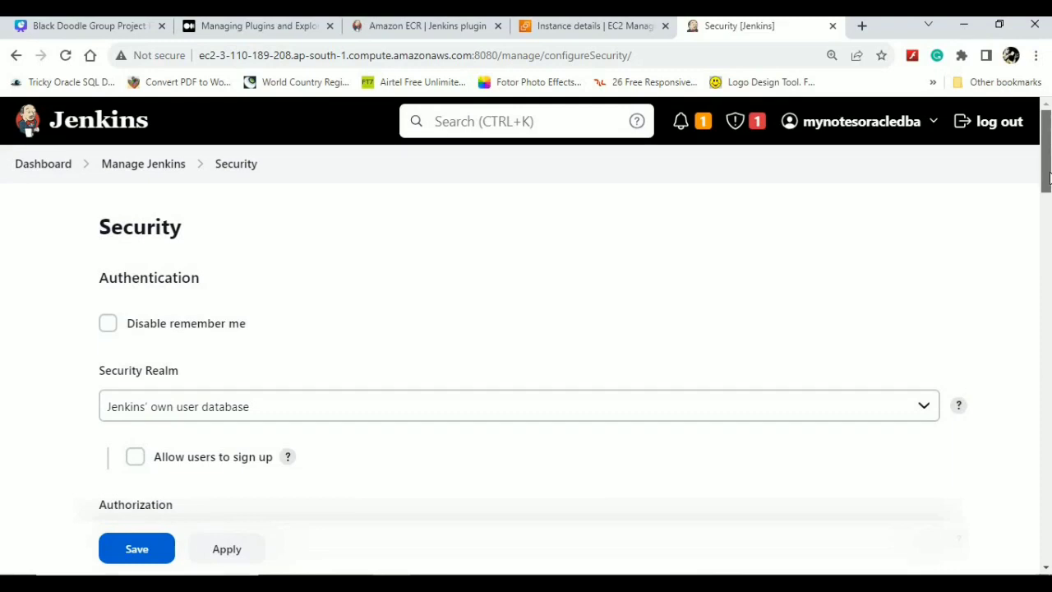
scroll(446, 363, "down", 1)
left_click(446, 362)
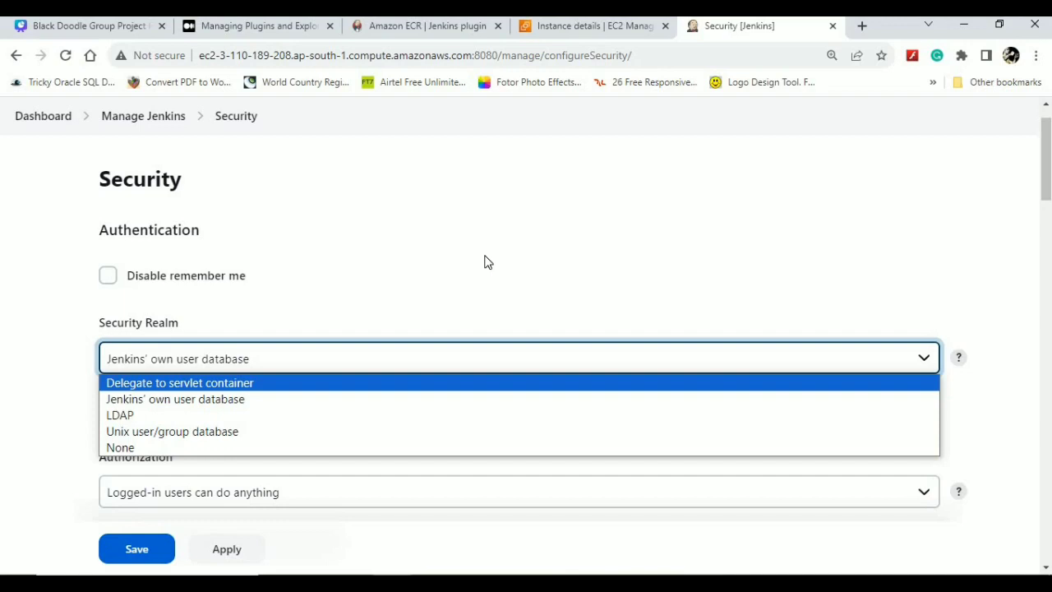
left_click(457, 275)
left_click(292, 359)
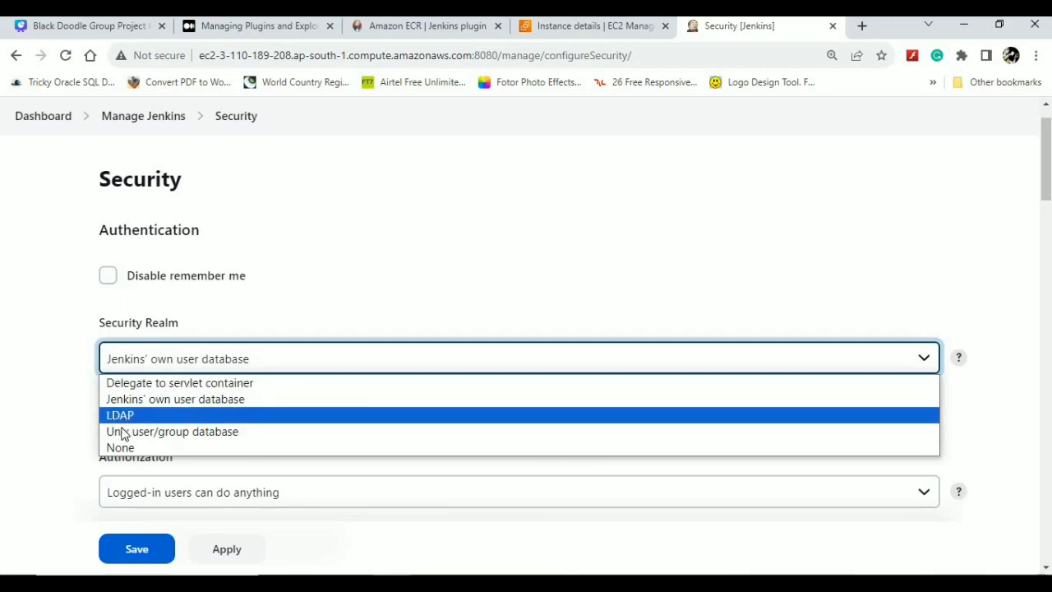
left_click(176, 498)
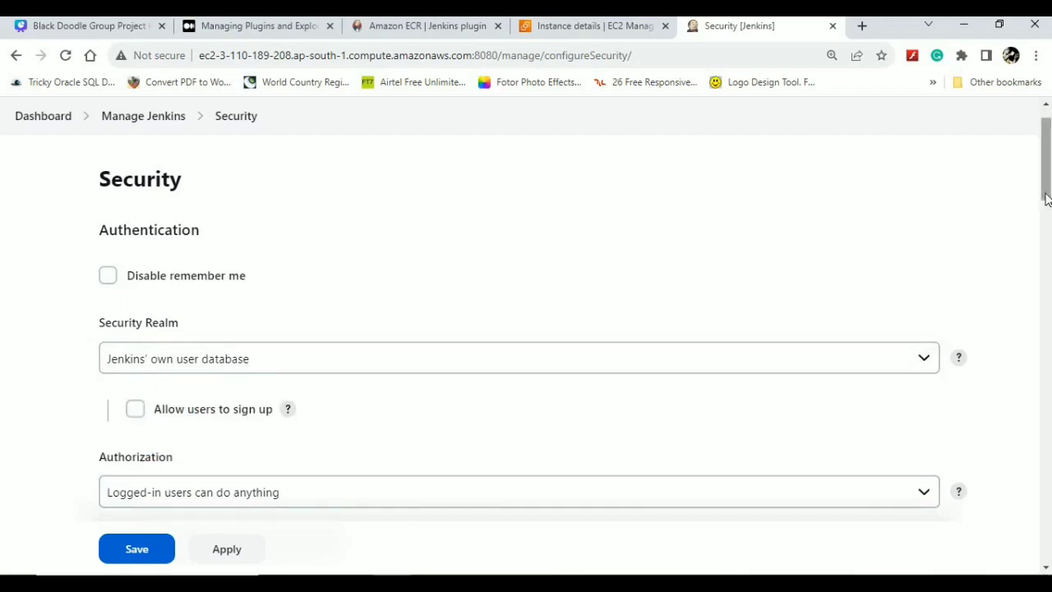
scroll(465, 313, "down", 2)
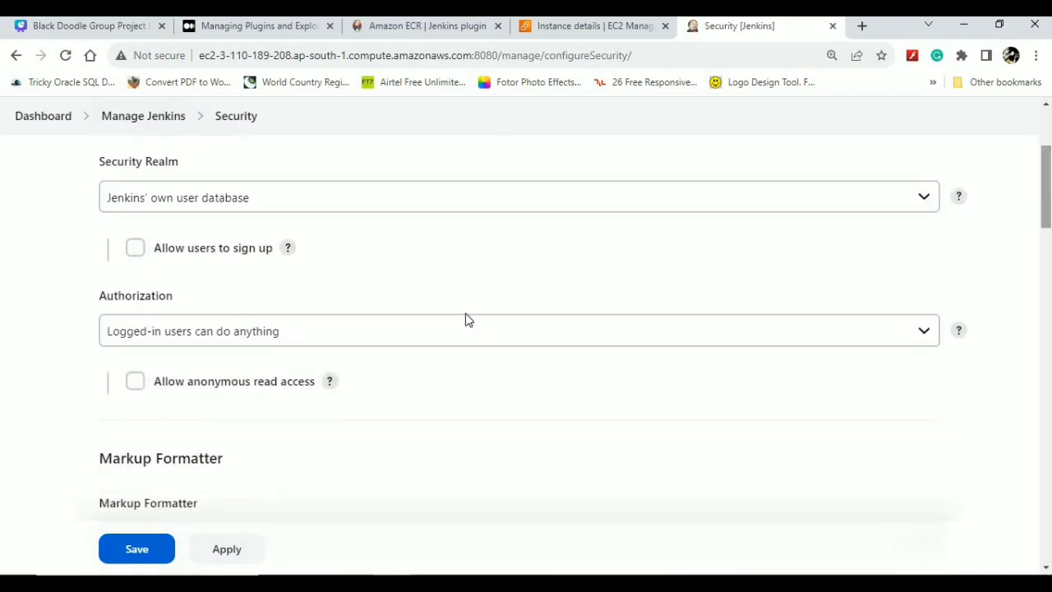
- List the authorization strategies, including Matrix-based and Project-based Matrix Authorization
left_click(436, 337)
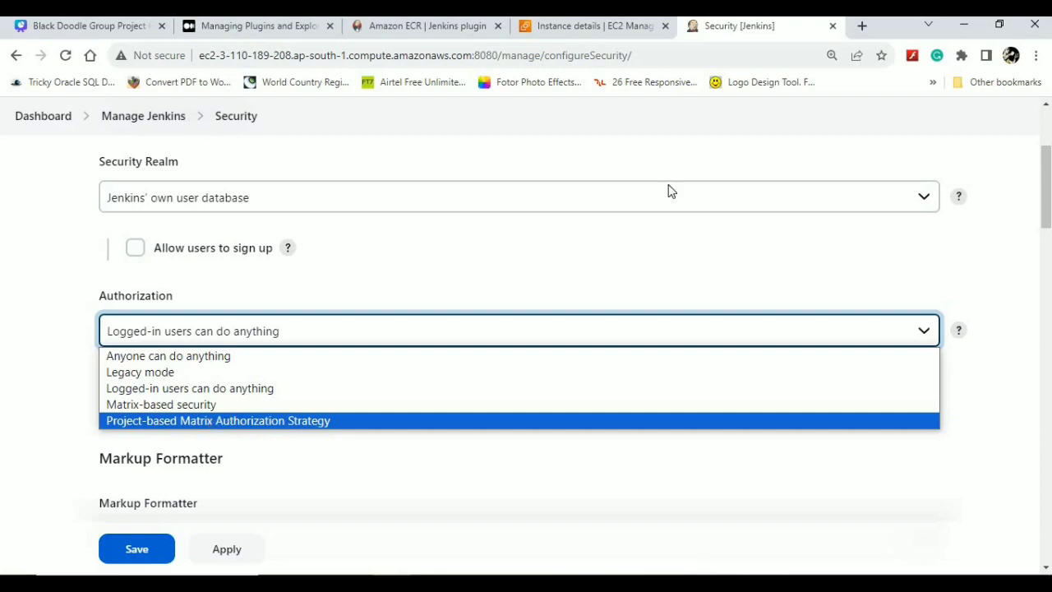
- Keep the Authorization strategy as 'Logged-in users can do anything'
left_click(503, 304)
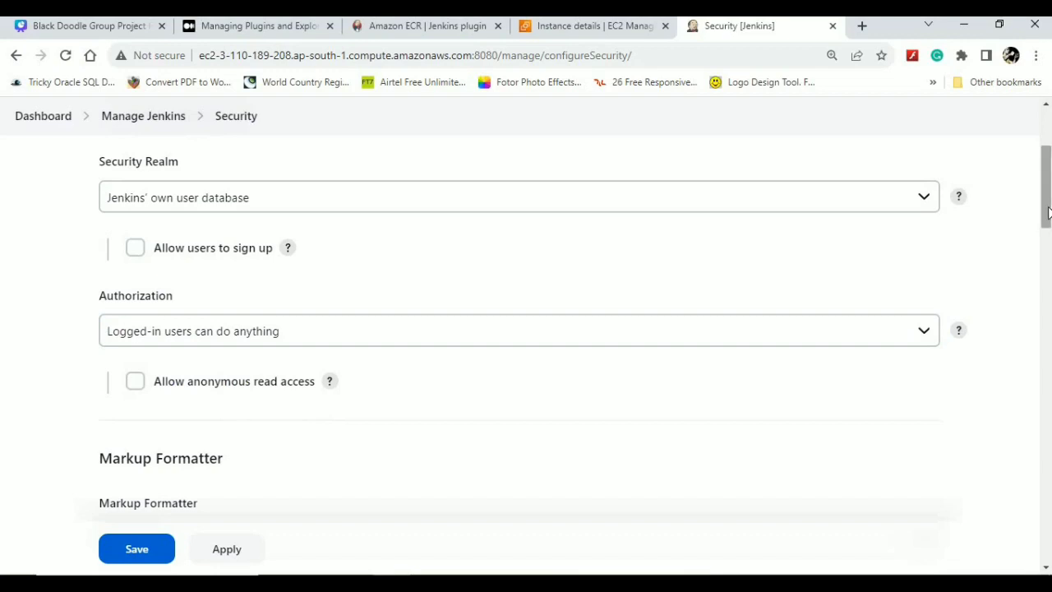
left_click(502, 348)
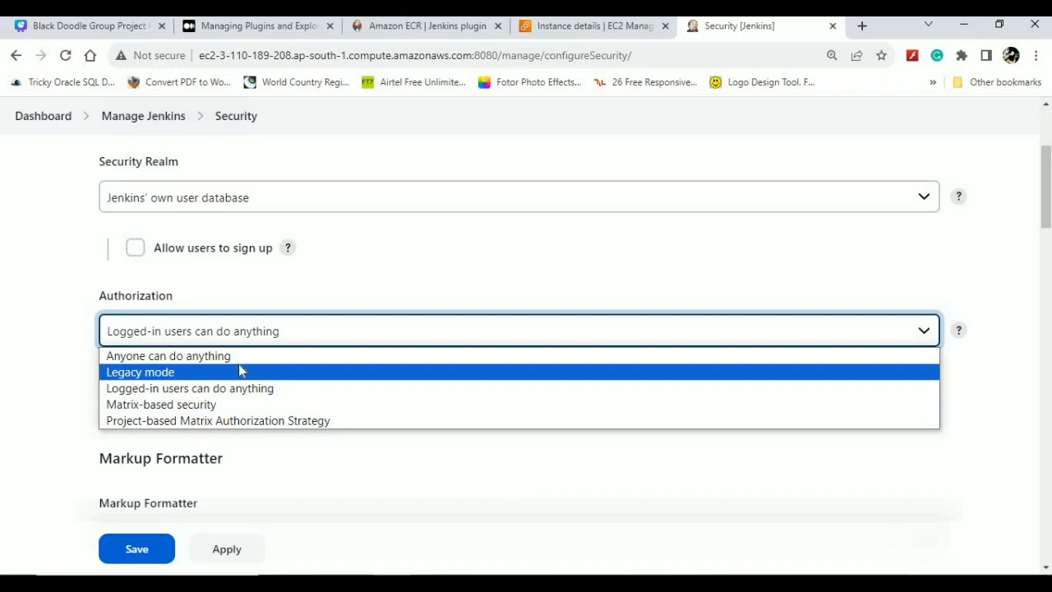
left_click(209, 391)
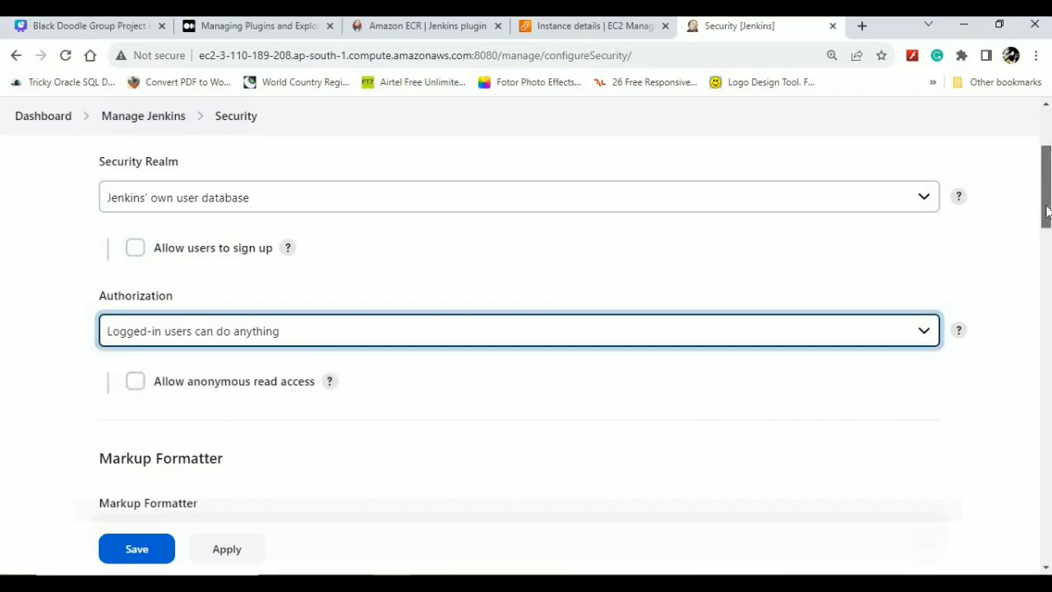
left_click_drag(1046, 205, 1048, 278)
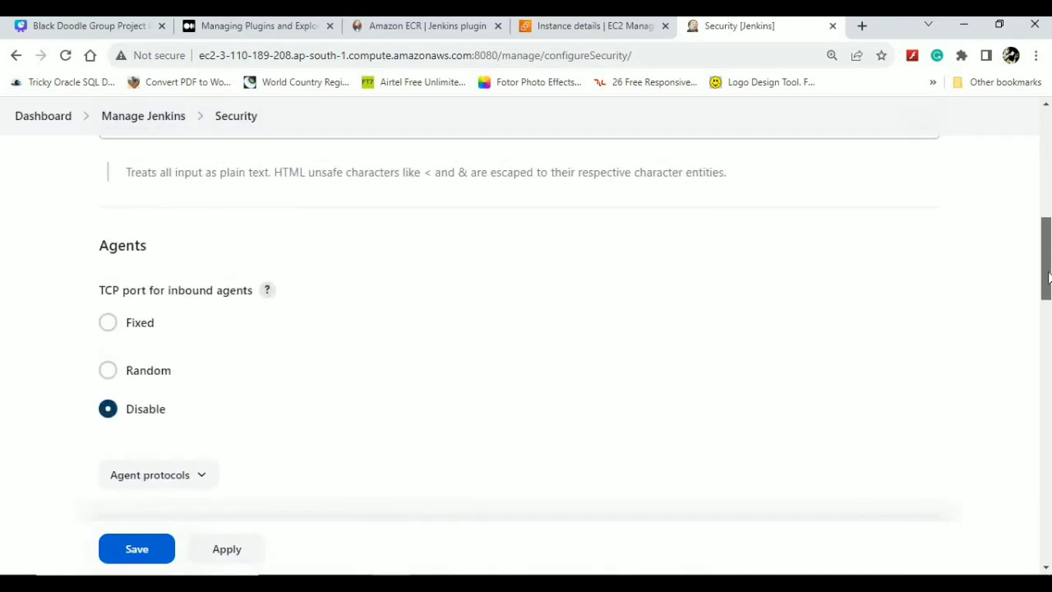
- Try a fixed inbound agent port, then set it back to Disable
left_click(110, 328)
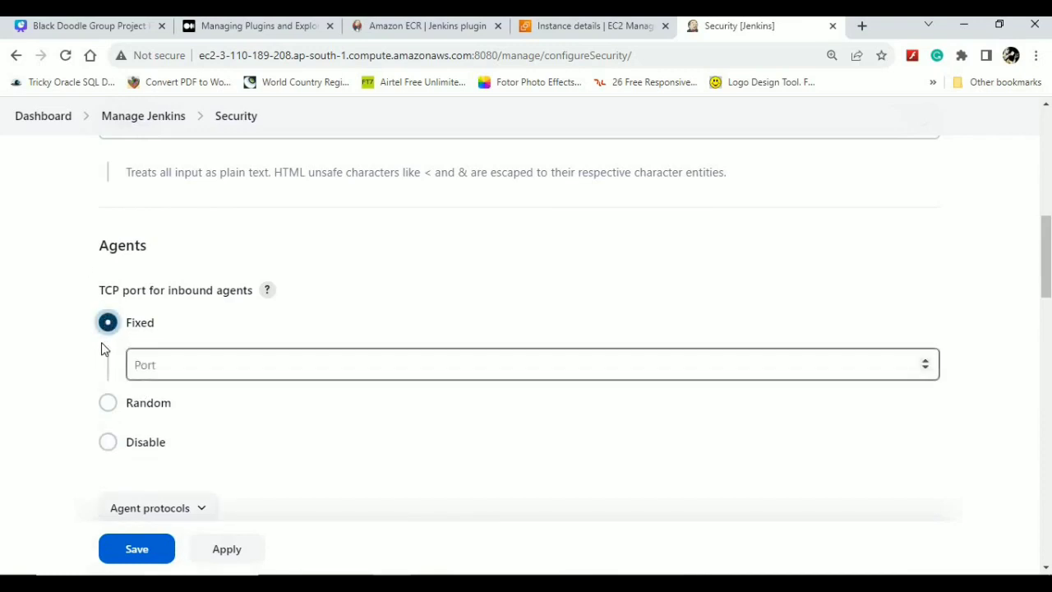
left_click(112, 448)
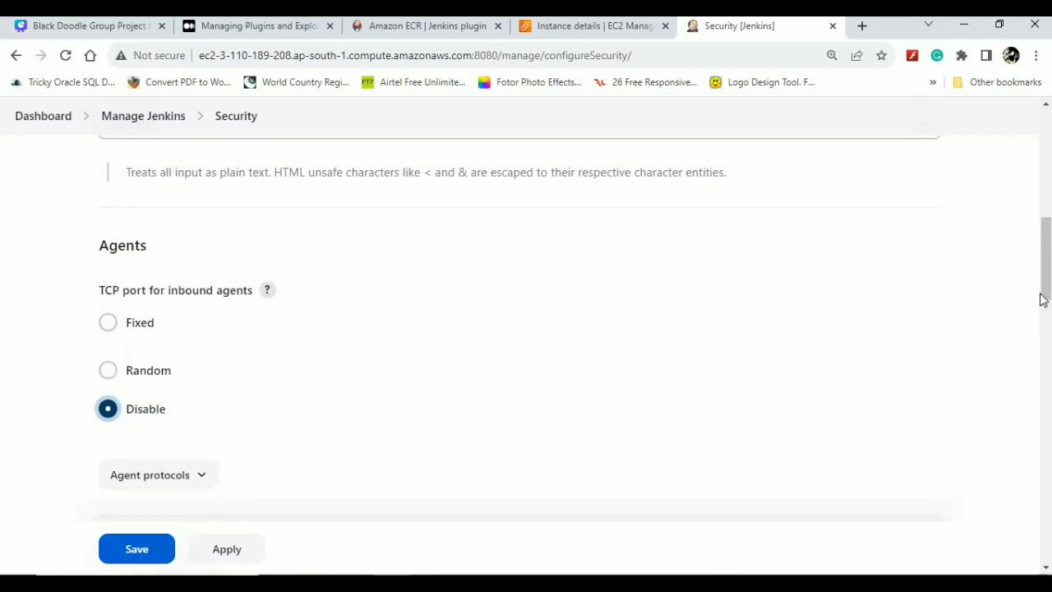
left_click_drag(1046, 286, 1048, 364)
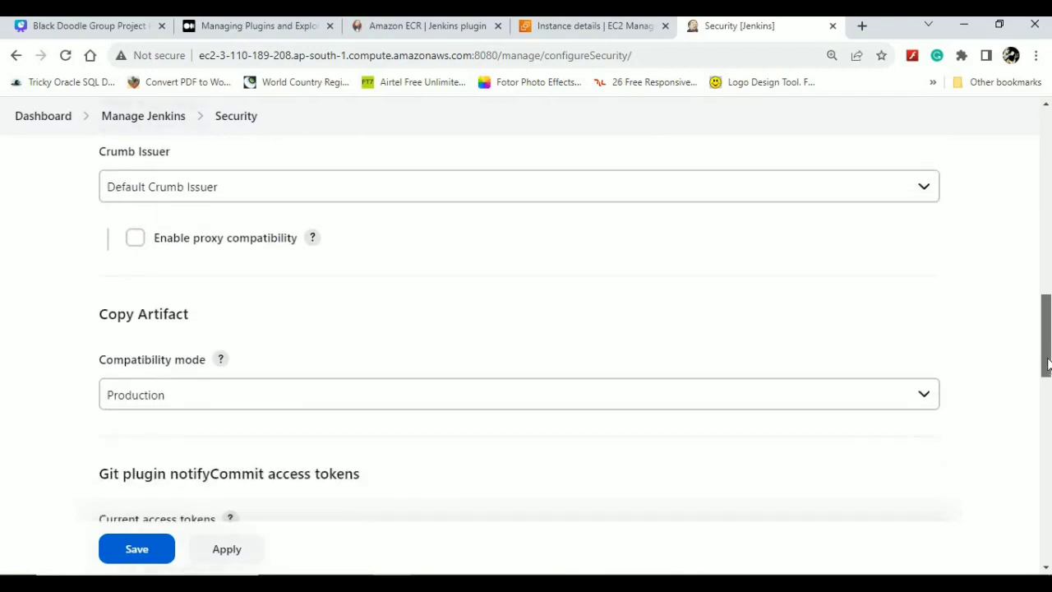
- Keep Copy Artifact compatibility mode at Production and leave for Manage Jenkins unsaved
left_click(893, 402)
left_click(891, 399)
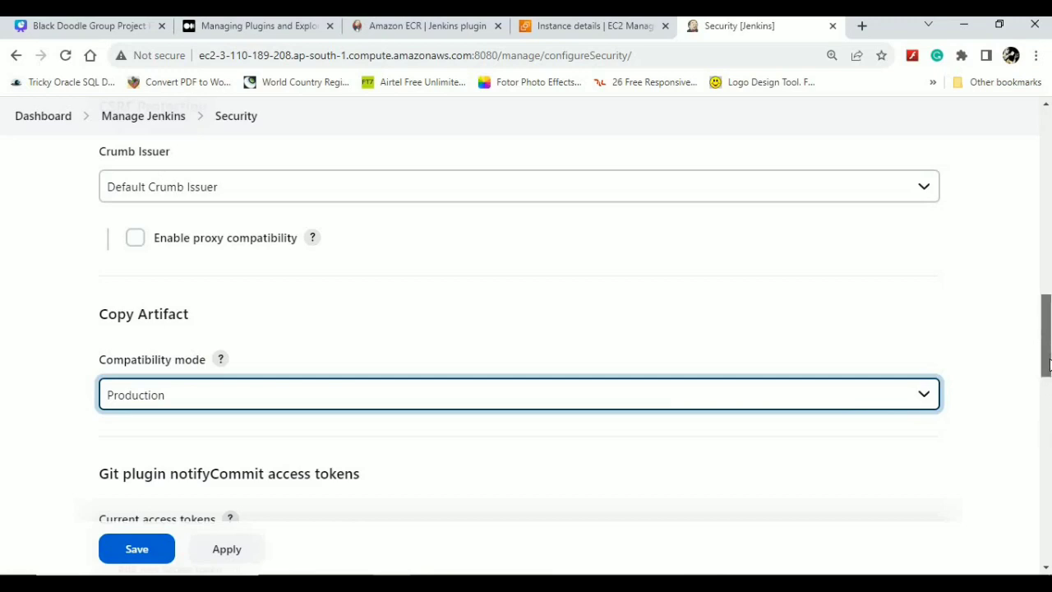
left_click_drag(1048, 364, 1047, 438)
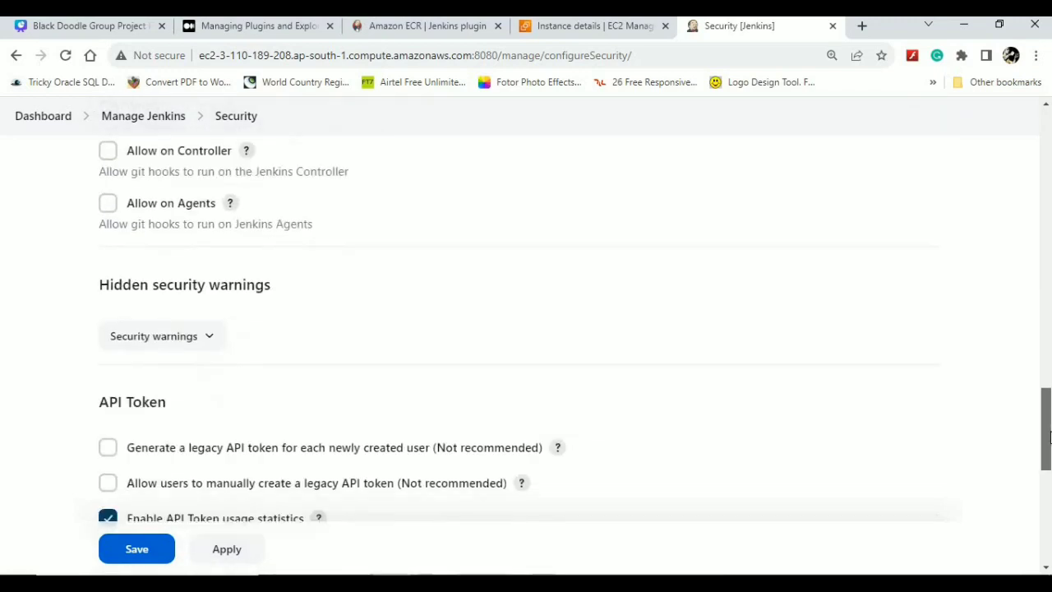
scroll(1048, 438, "down", 2)
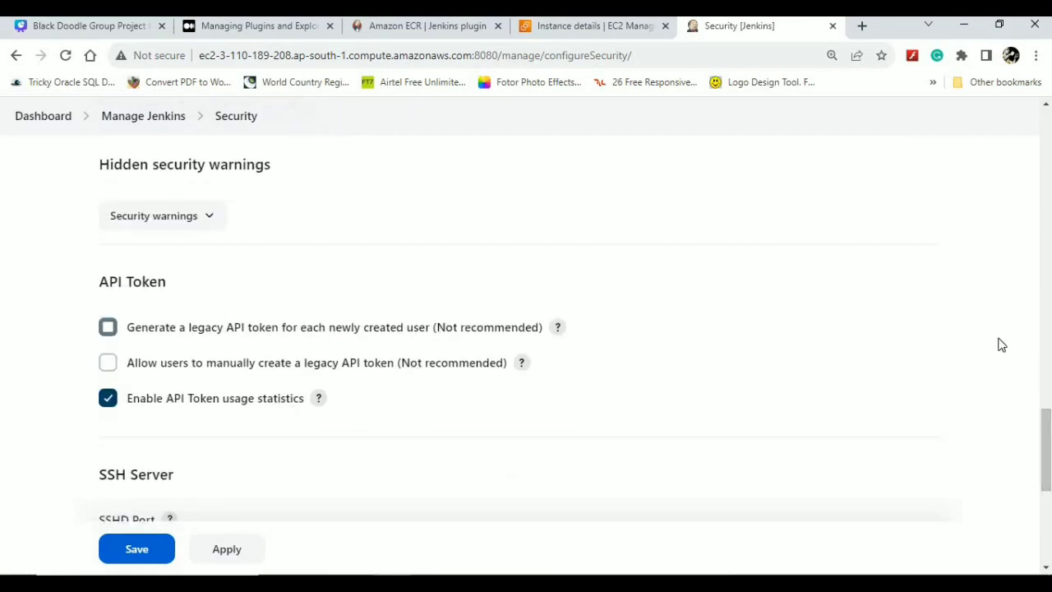
scroll(1049, 492, "down", 3)
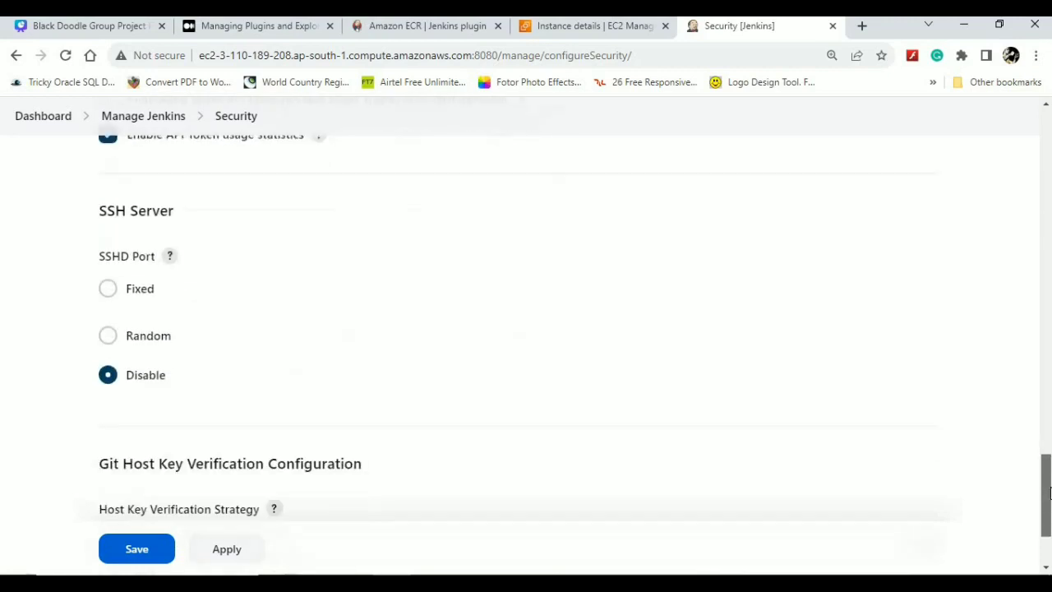
left_click_drag(1049, 492, 1049, 517)
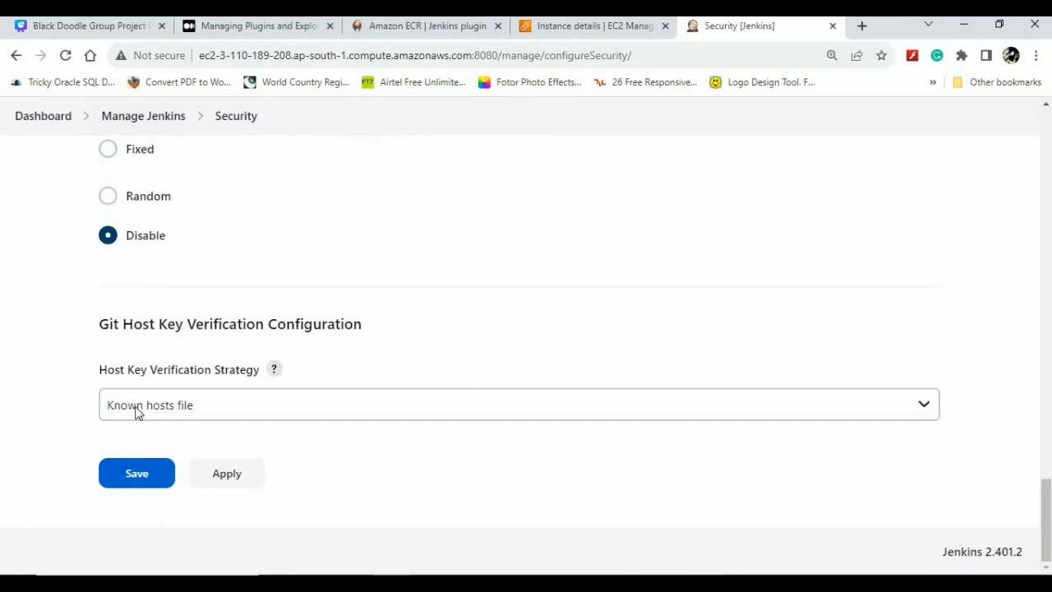
left_click(132, 120)
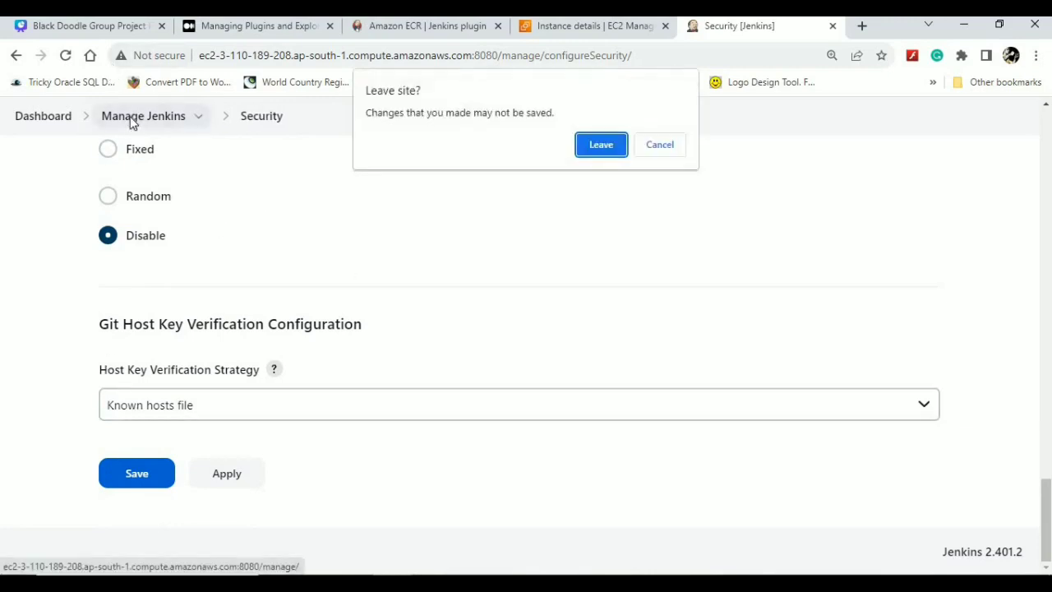
- Leave without saving and start adding a credential in the global Credentials domain
left_click(598, 148)
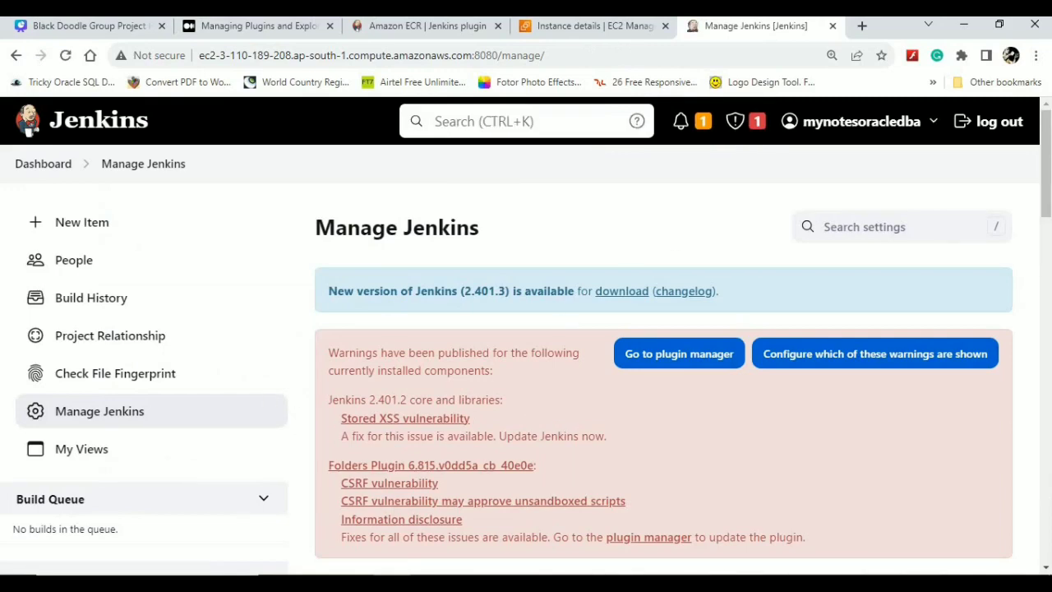
left_click_drag(1046, 125, 1043, 267)
left_click(756, 291)
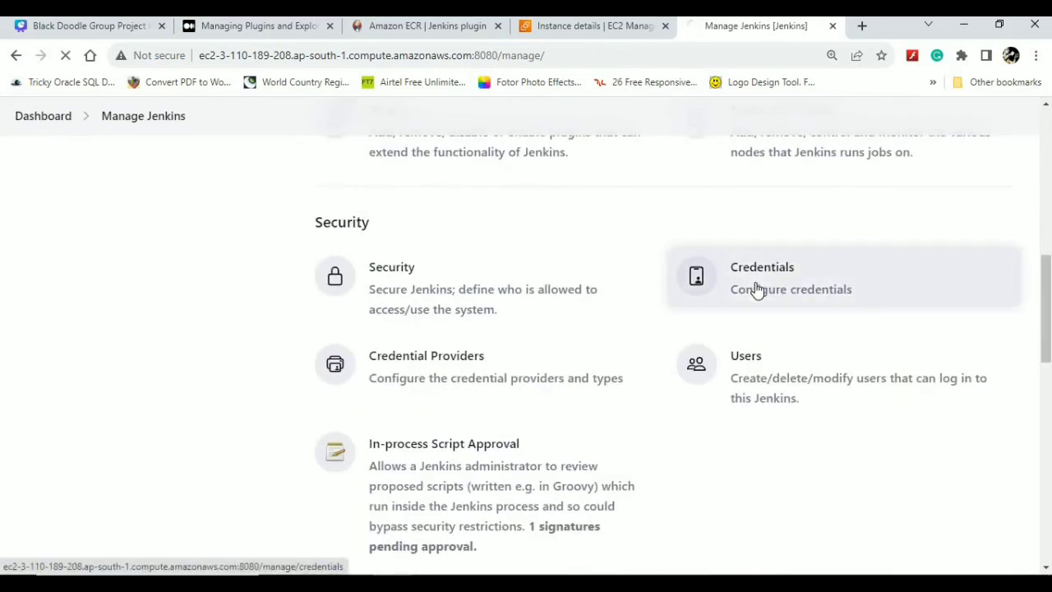
scroll(304, 337, "down", 2)
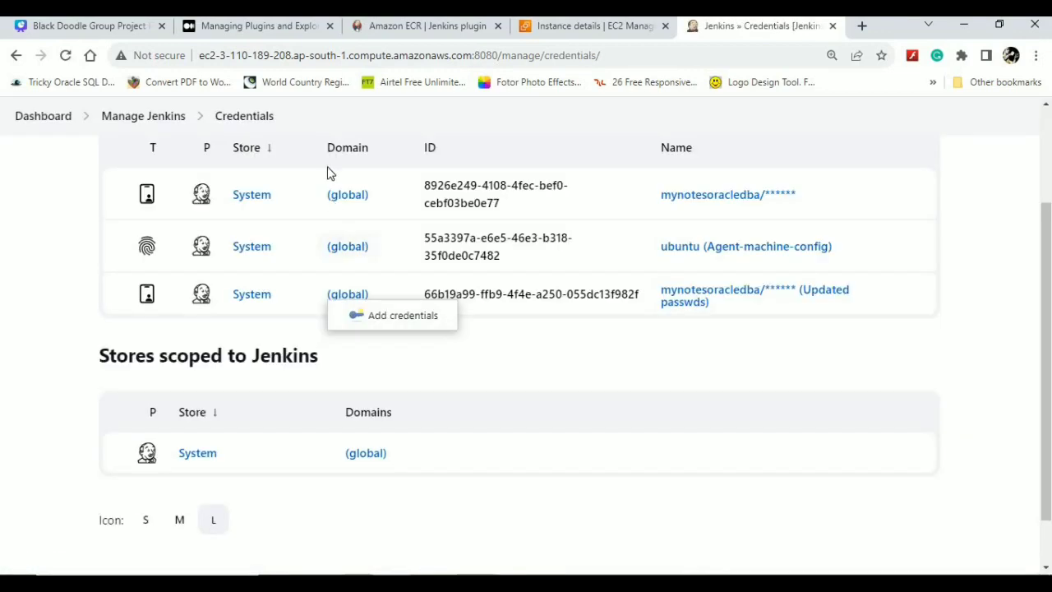
left_click(378, 197)
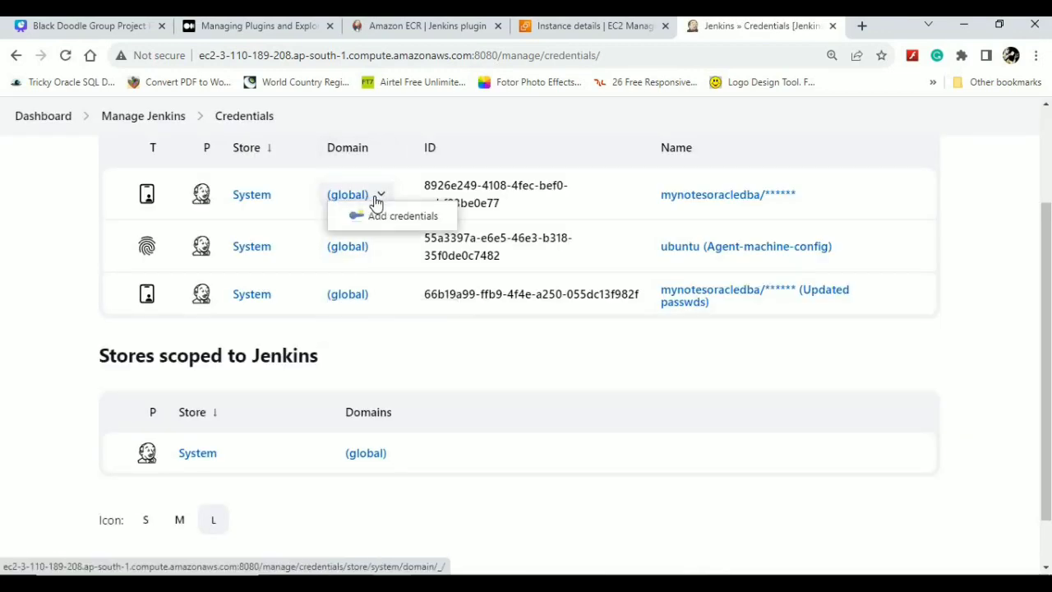
left_click(381, 216)
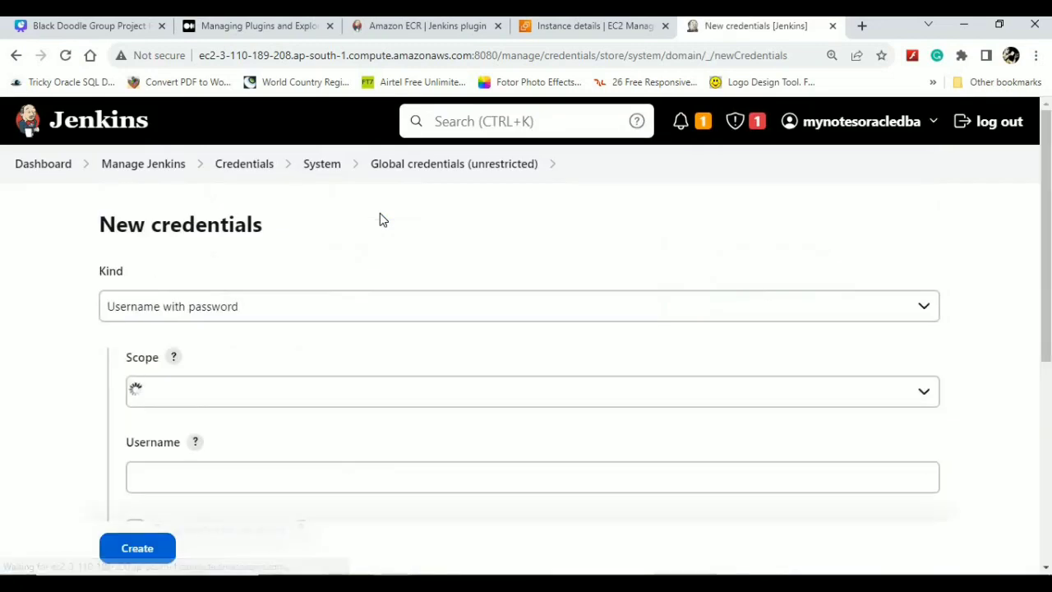
- Set the credential to Secret text with Global scope, then abandon it for the Credentials list
left_click(219, 311)
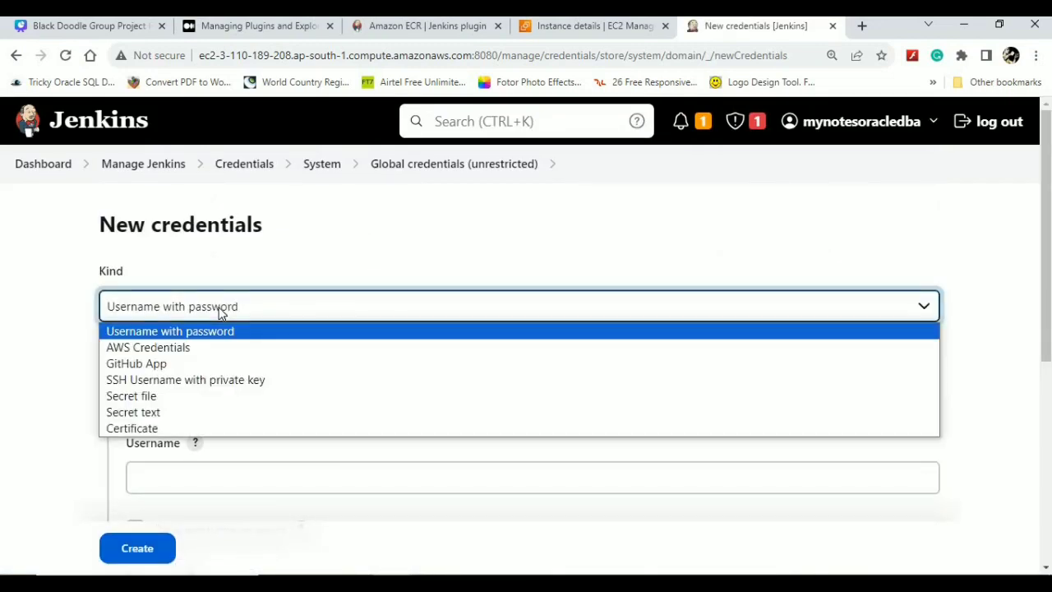
left_click(153, 414)
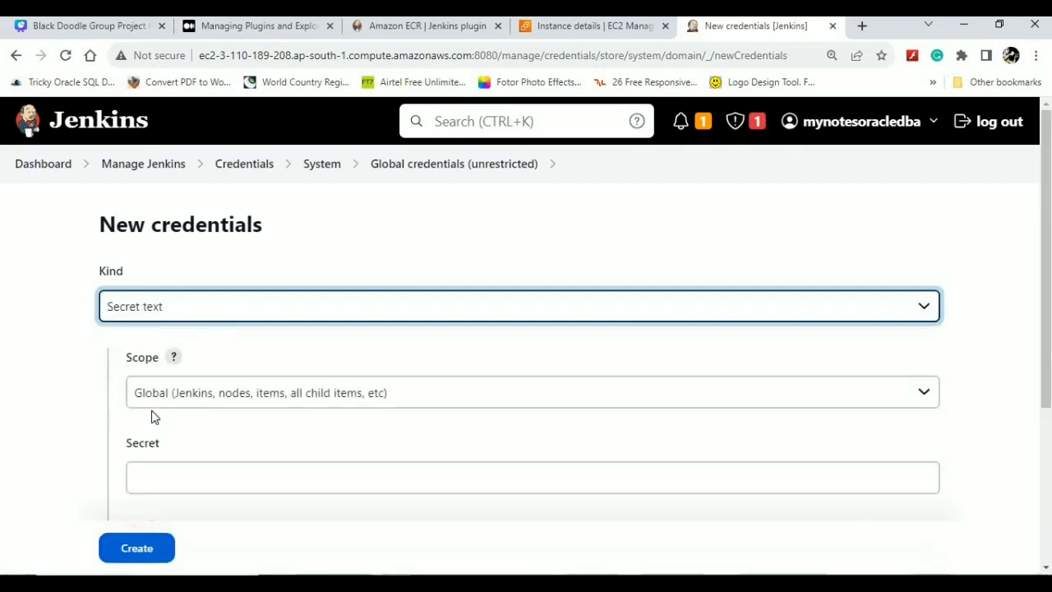
left_click(252, 377)
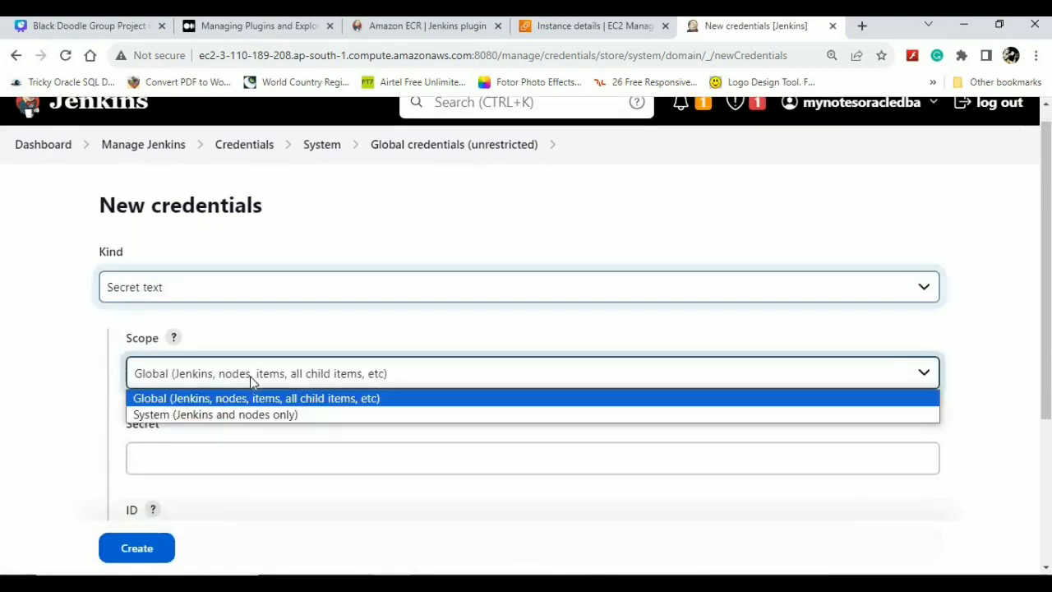
left_click(235, 416)
left_click(197, 451)
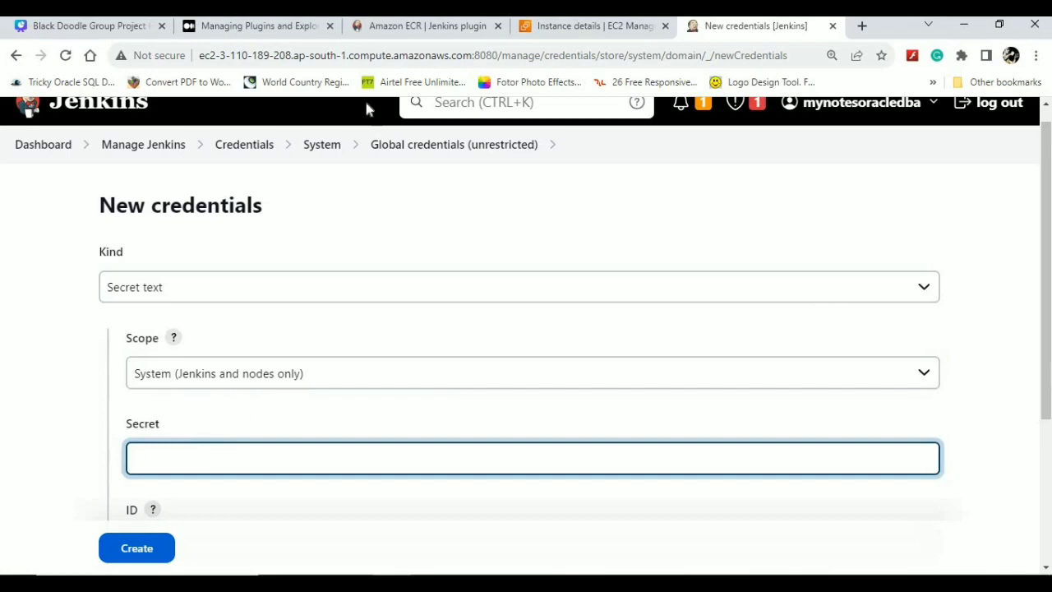
left_click(274, 387)
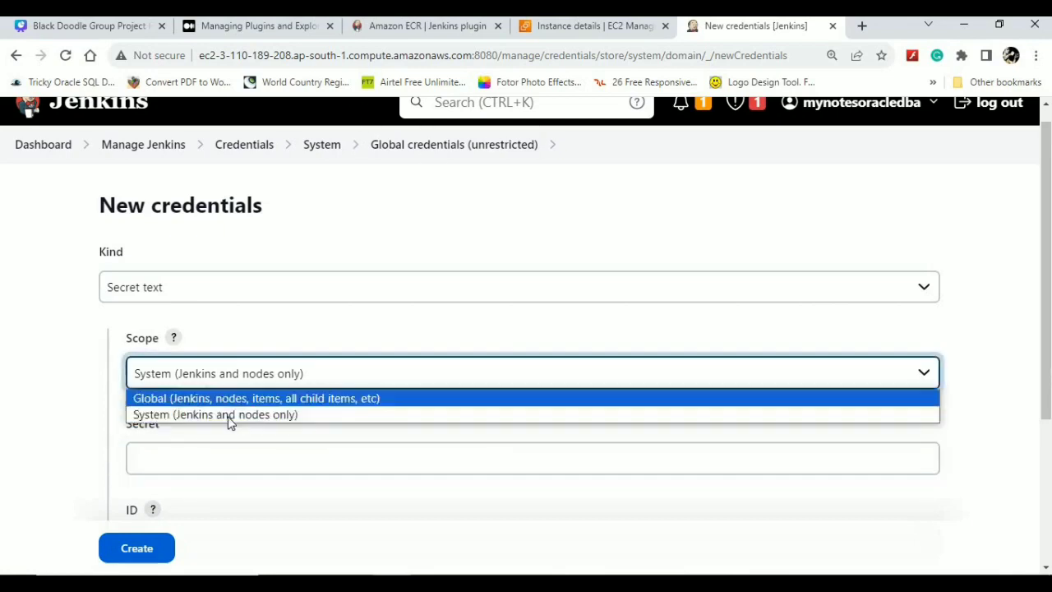
left_click(256, 401)
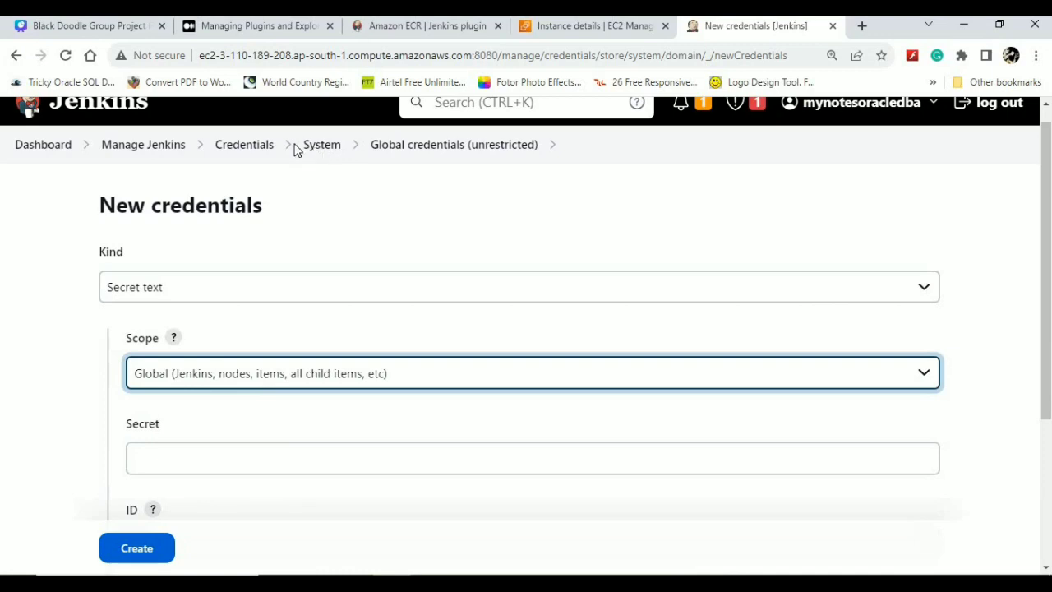
left_click(238, 148)
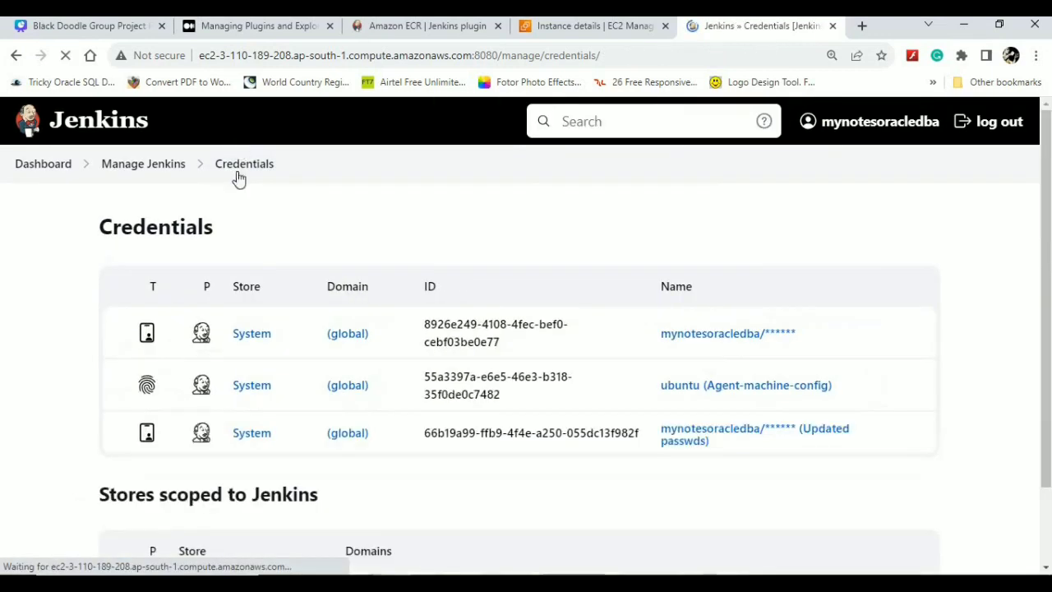
- From Manage Jenkins, open the Users page under Security
left_click(143, 164)
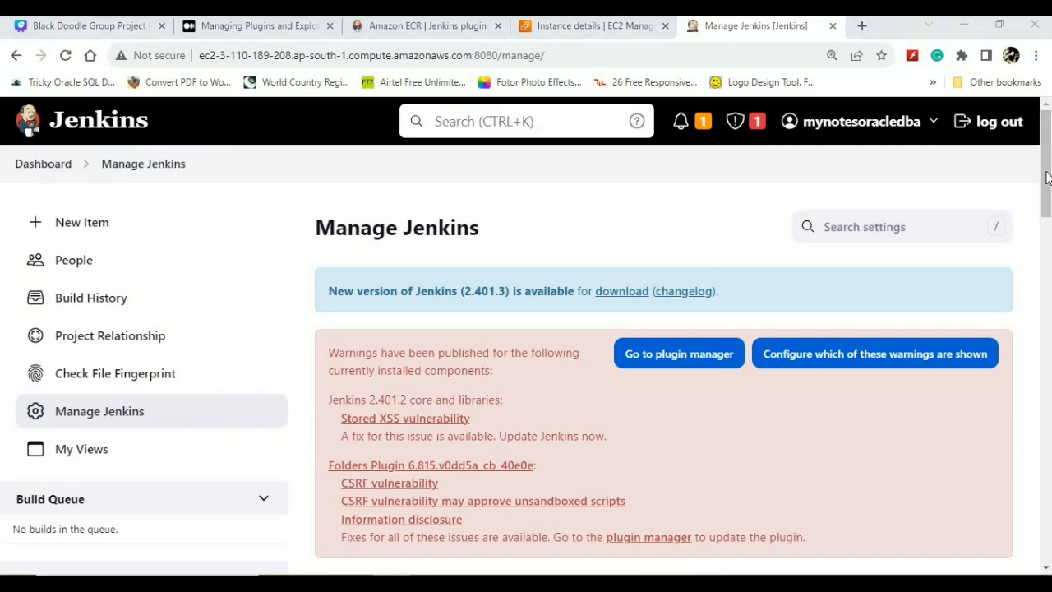
left_click_drag(1047, 212, 1027, 335)
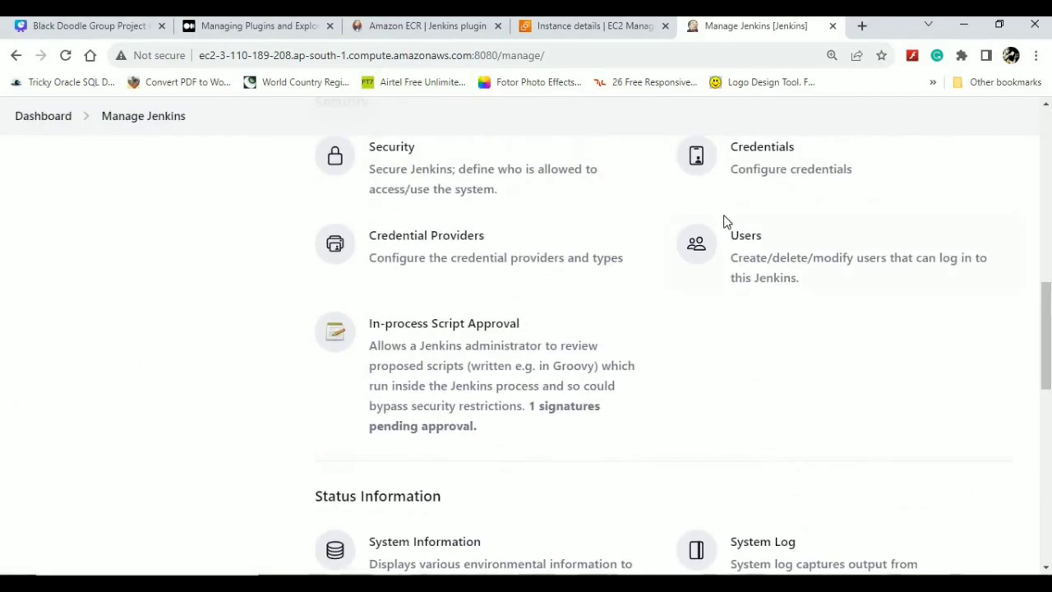
left_click(809, 280)
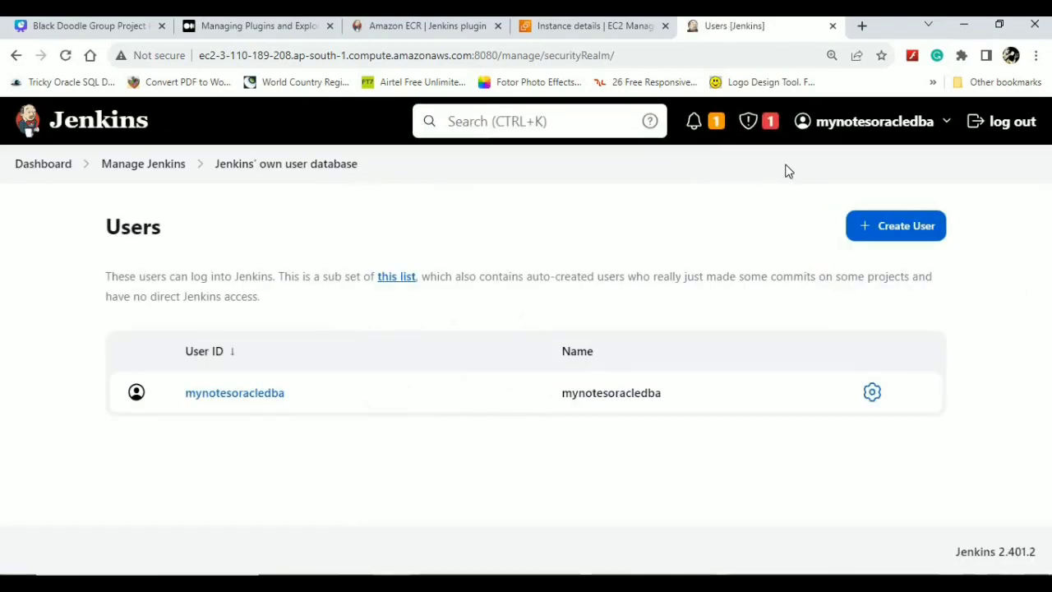
left_click(913, 236)
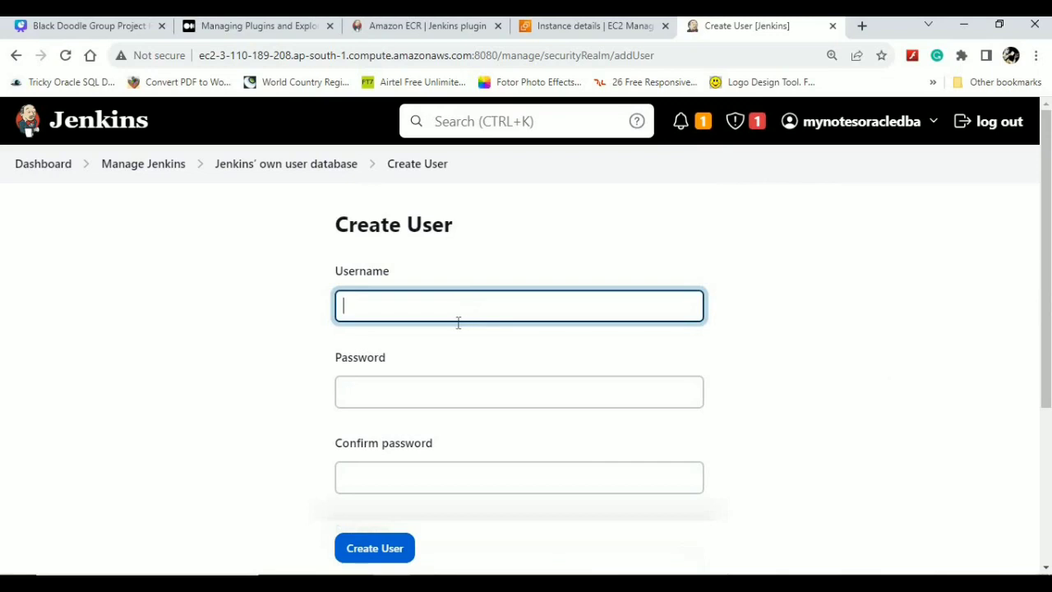
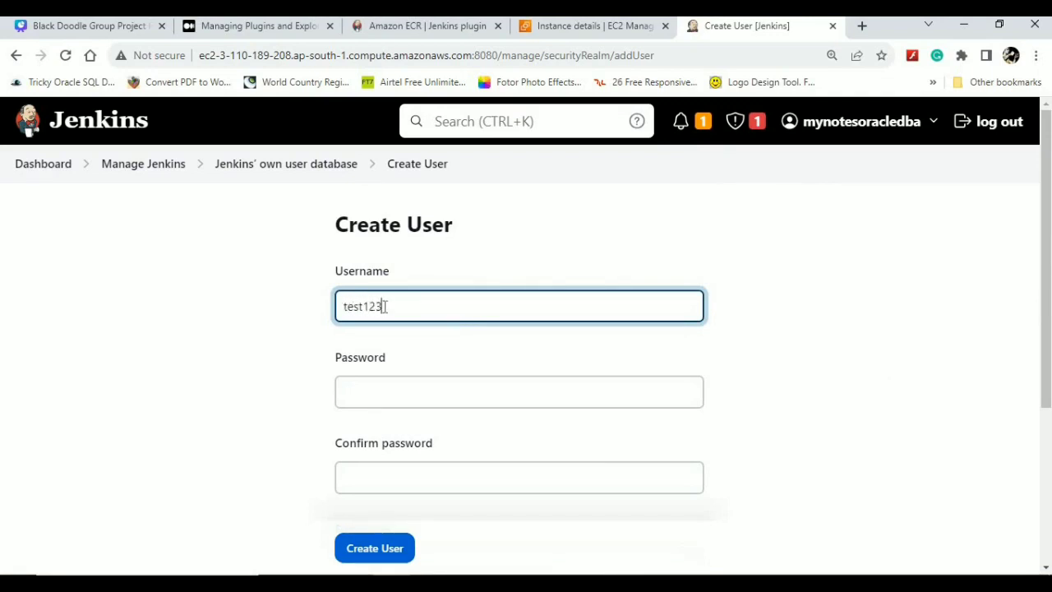
left_click_drag(384, 307, 333, 311)
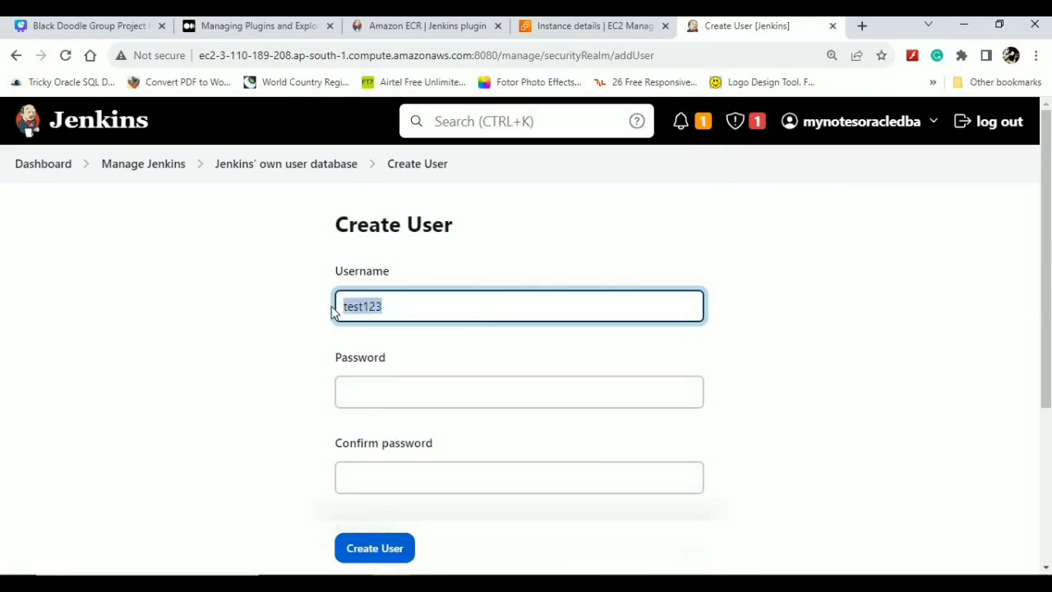
left_click(379, 397)
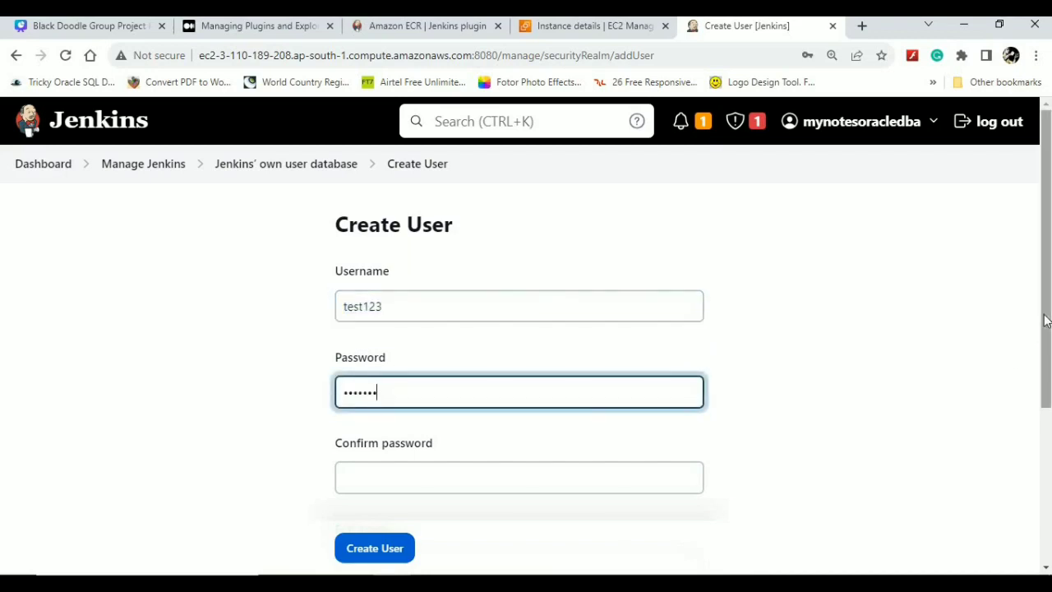
left_click_drag(1045, 317, 1046, 401)
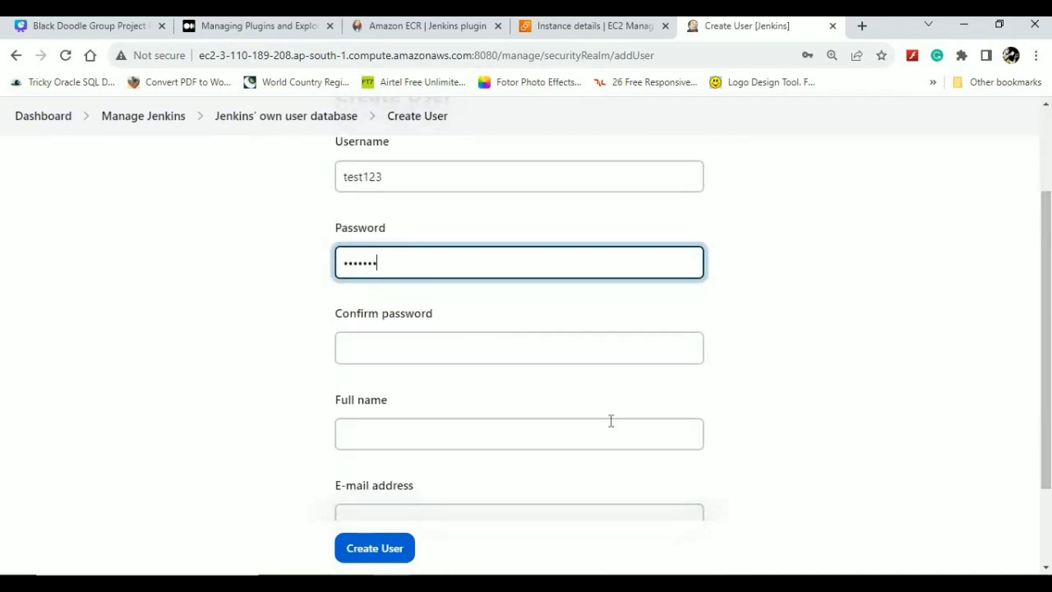
left_click(475, 352)
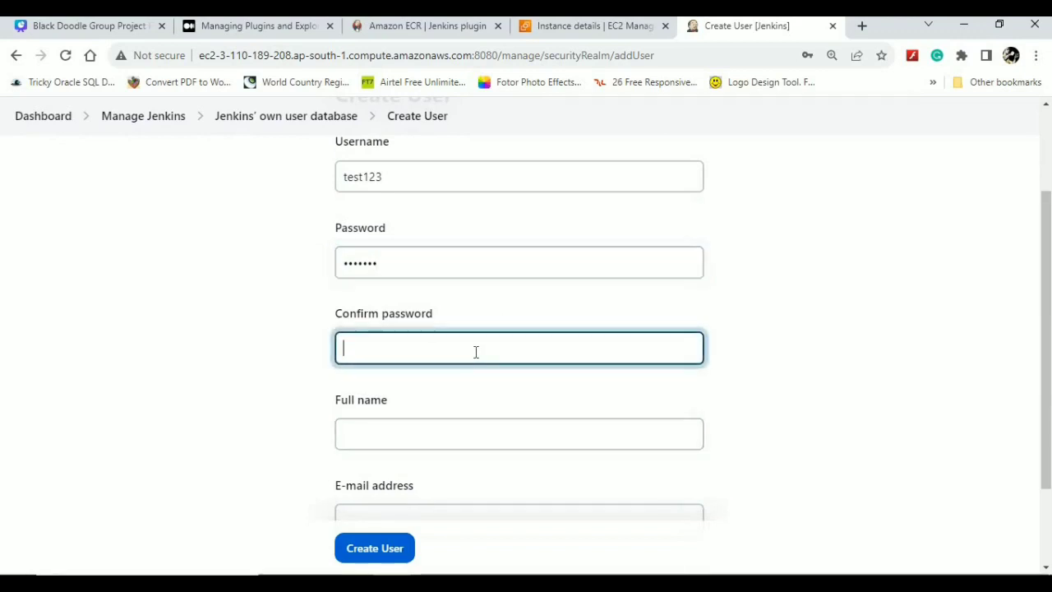
- Enter full name testuser, paste it into the e-mail field, and create the user
left_click(423, 438)
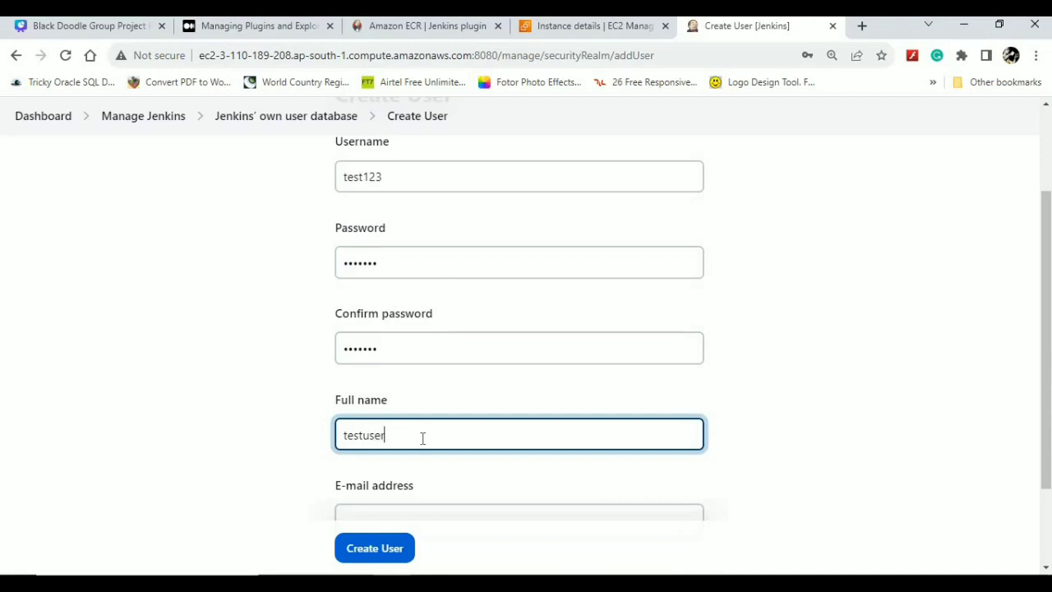
scroll(987, 334, "down", 1)
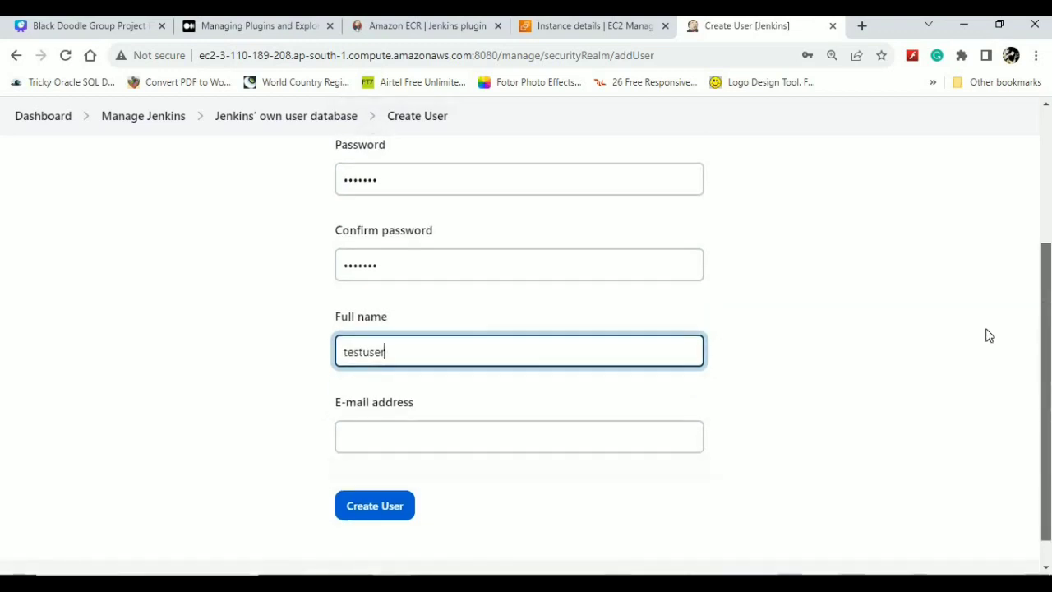
left_click_drag(382, 355, 342, 357)
key("ctrl+c")
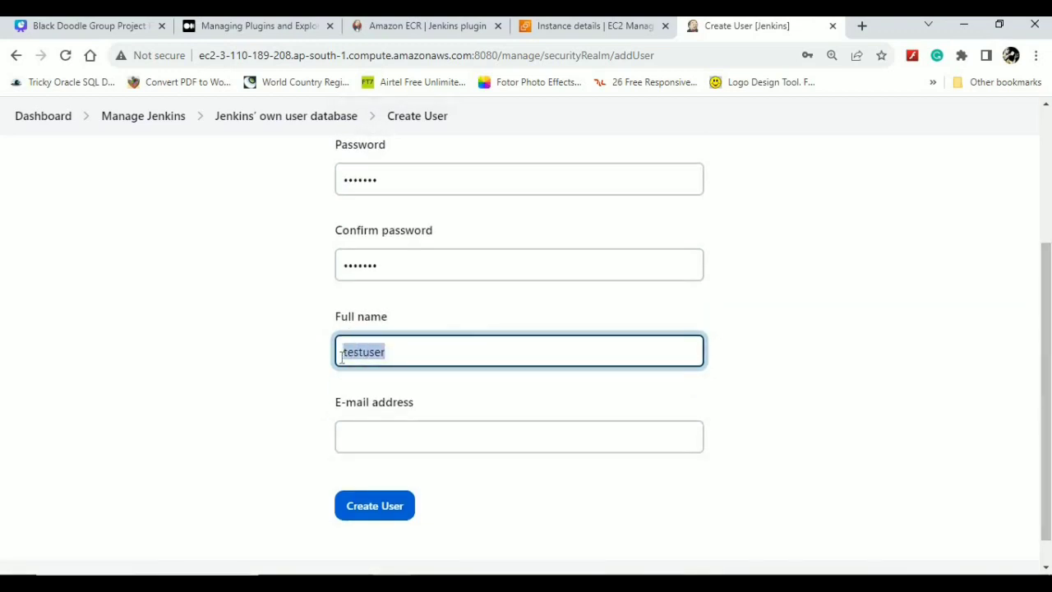
left_click(433, 439)
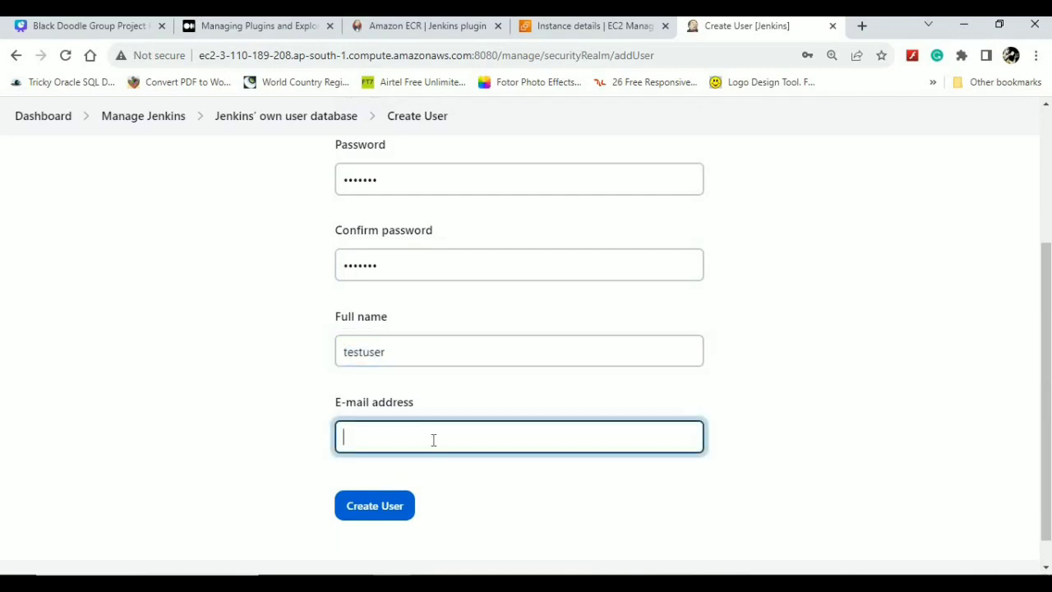
key("ctrl+v")
left_click(368, 505)
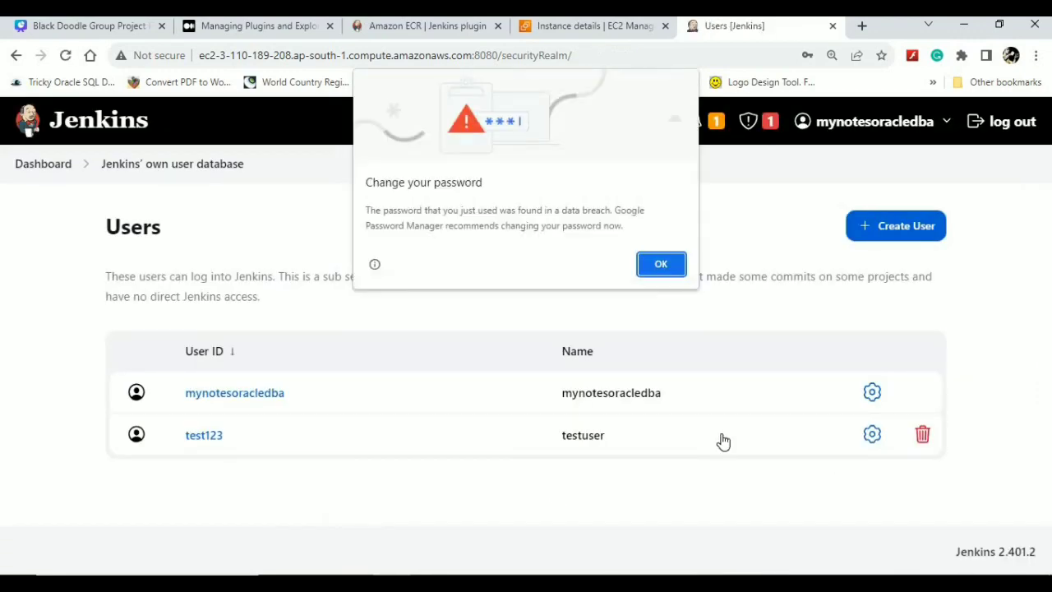
left_click(660, 266)
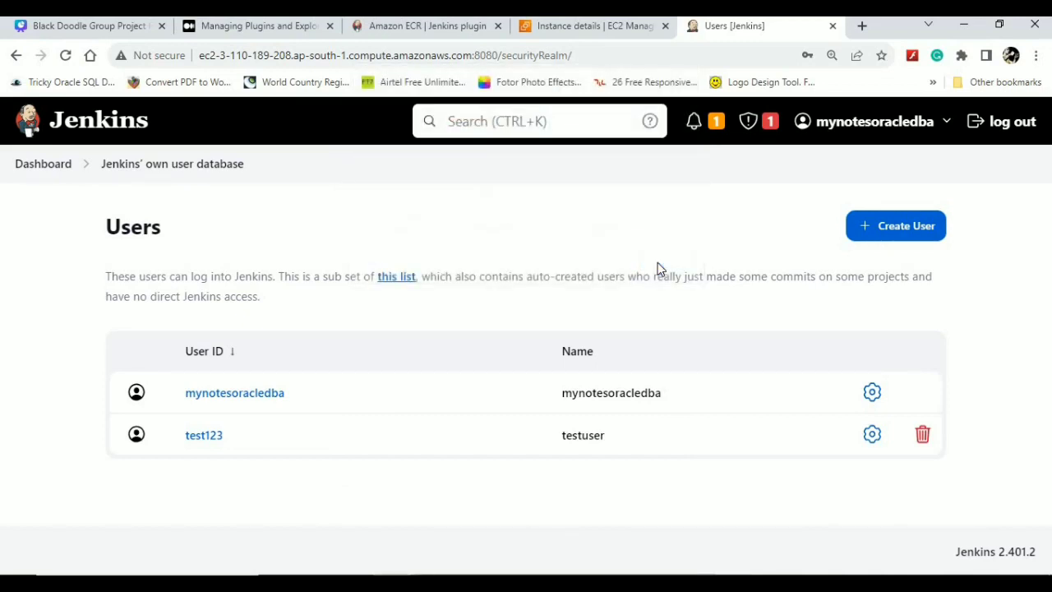
left_click(871, 436)
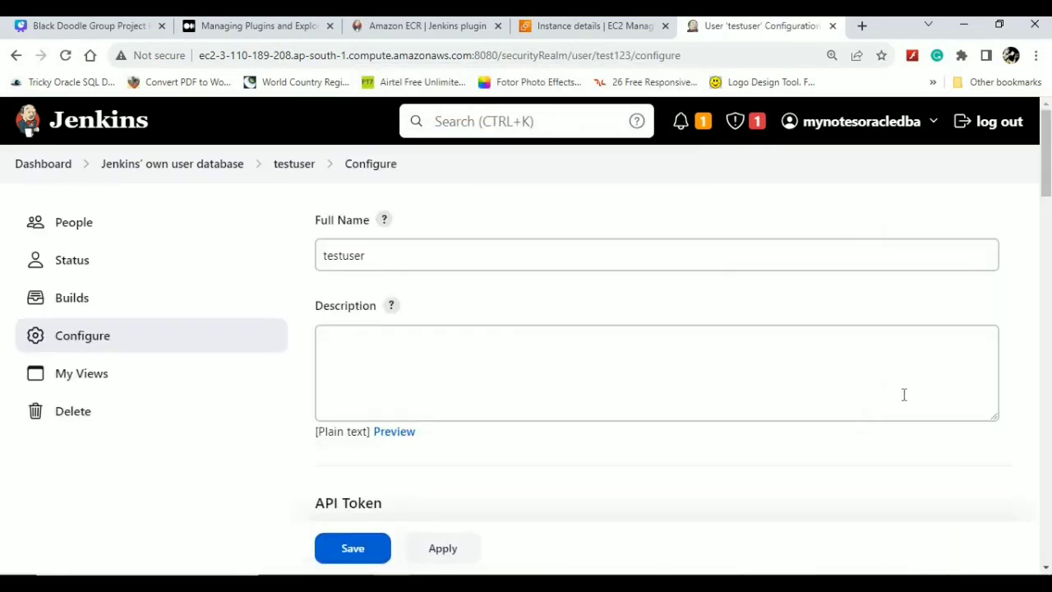
left_click(595, 363)
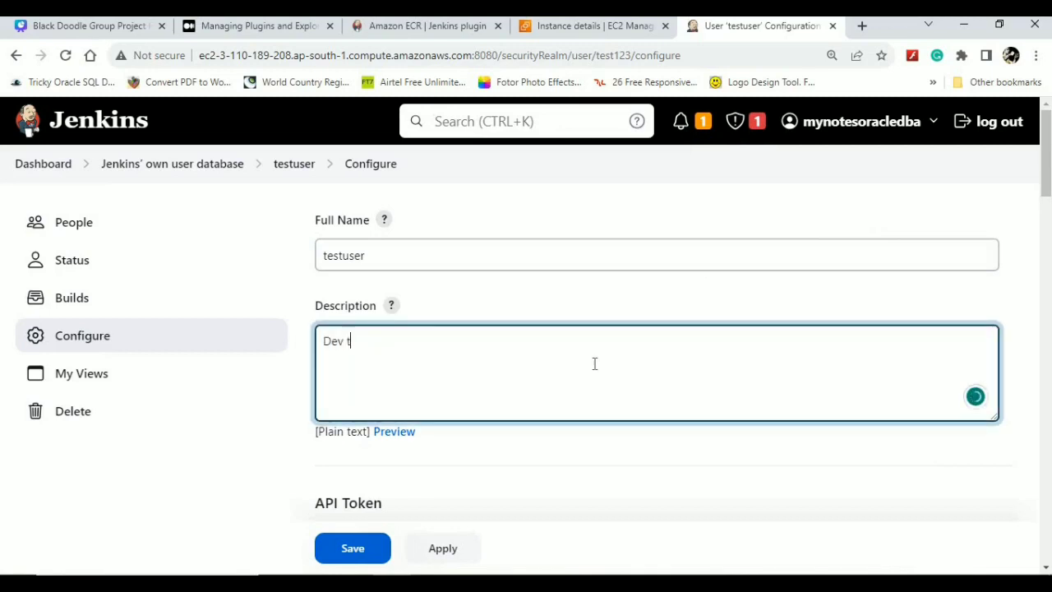
type("Dev team user")
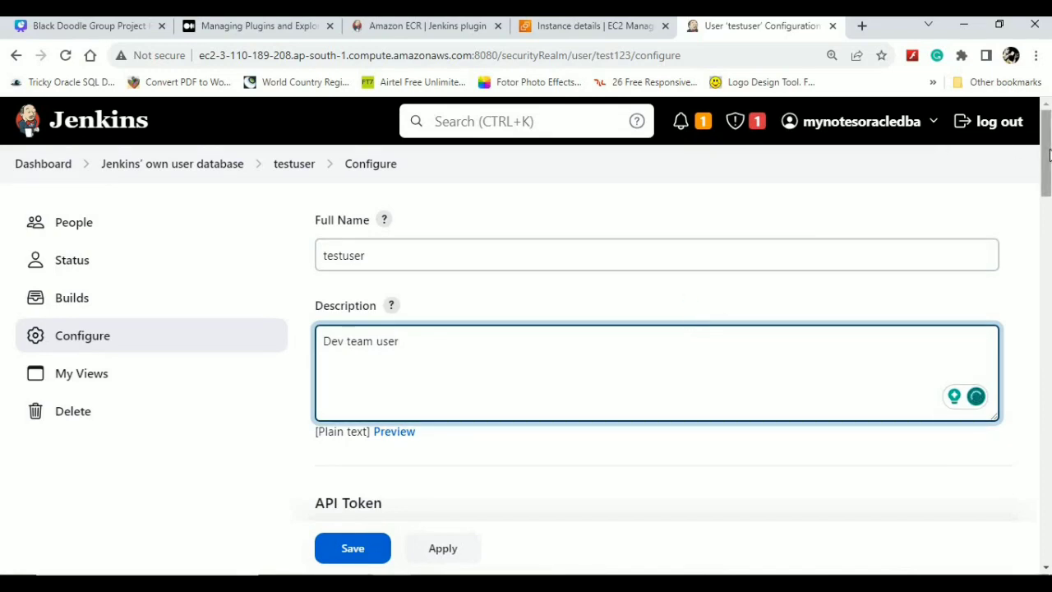
left_click_drag(1048, 156, 1041, 280)
scroll(1038, 321, "down", 4)
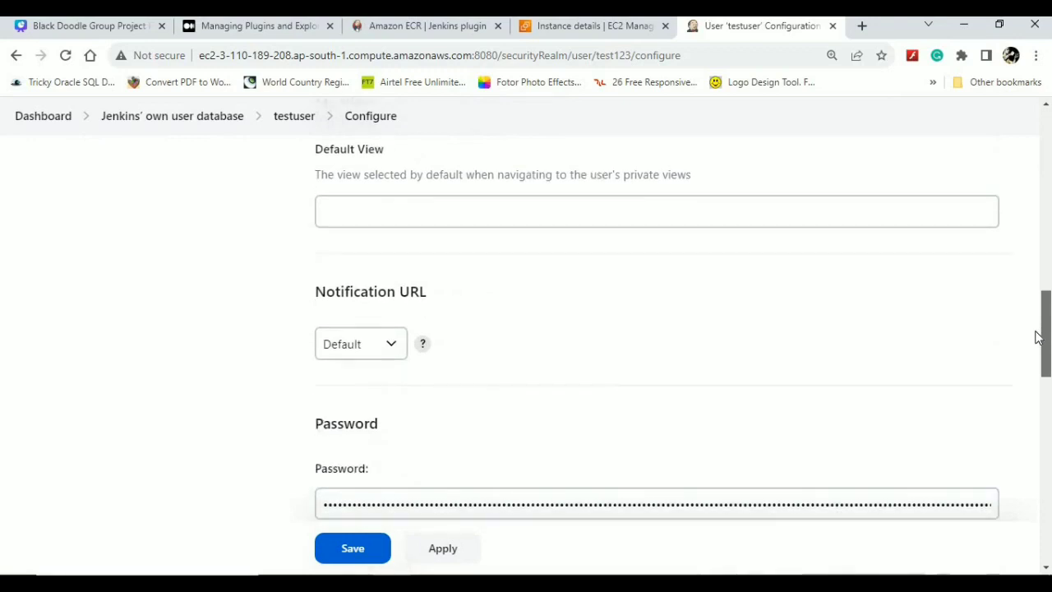
scroll(1020, 403, "down", 5)
scroll(1016, 436, "down", 5)
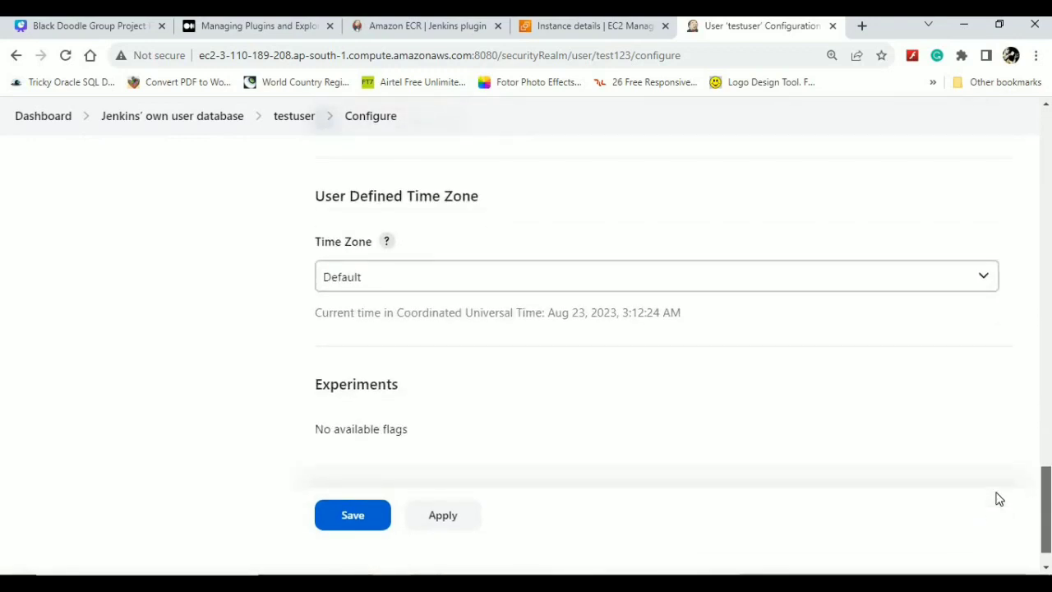
scroll(972, 345, "up", 10)
scroll(959, 233, "up", 8)
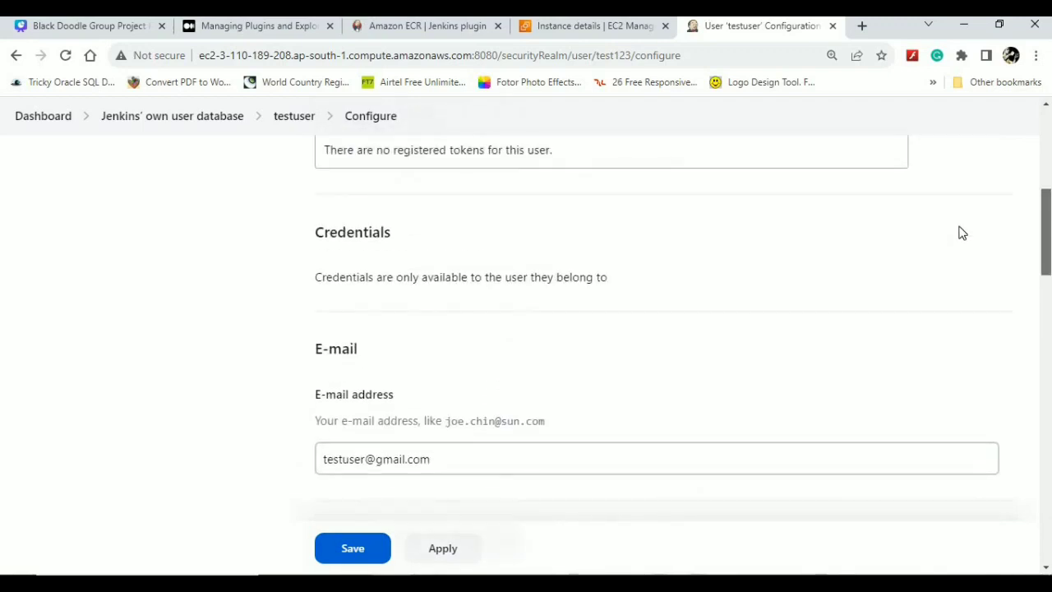
scroll(950, 191, "up", 1)
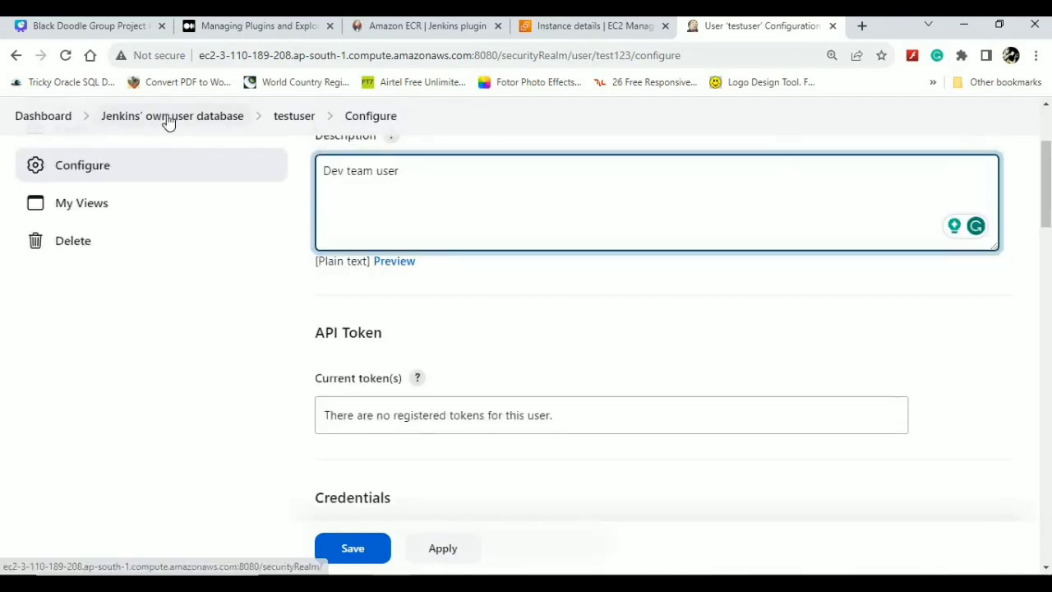
left_click(354, 549)
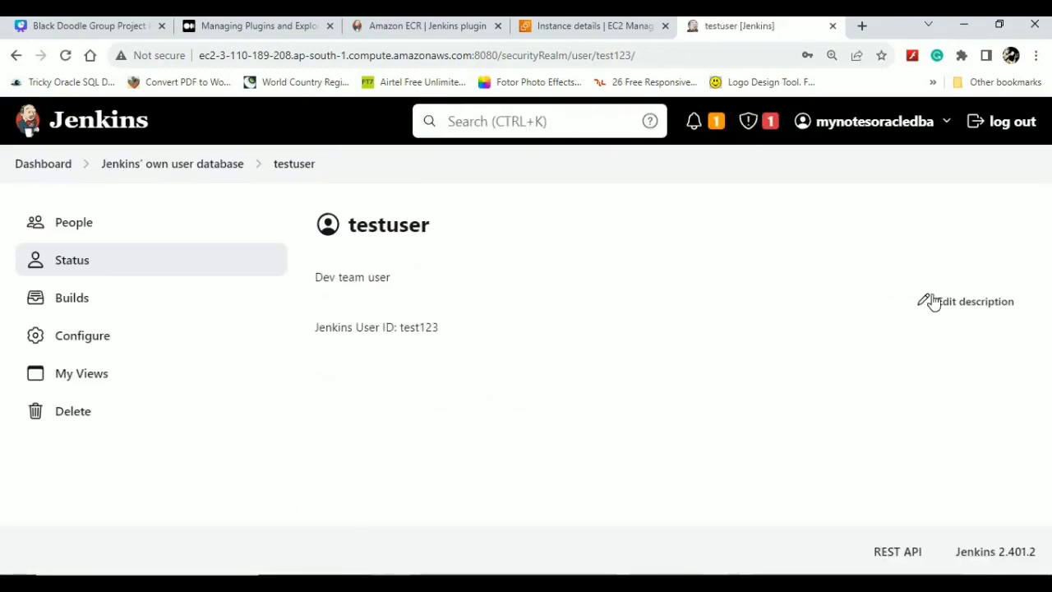
left_click(999, 140)
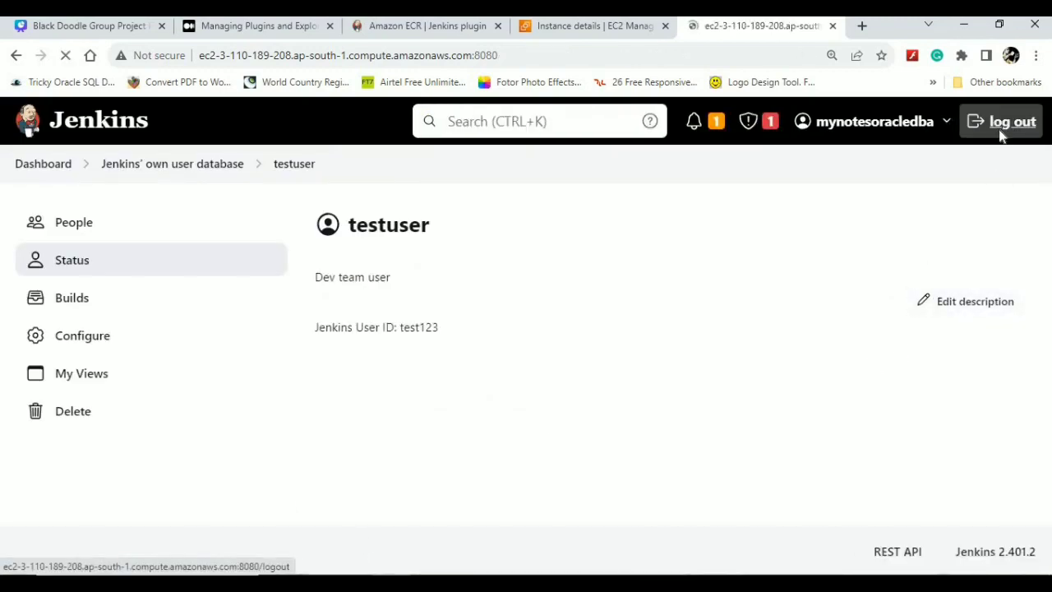
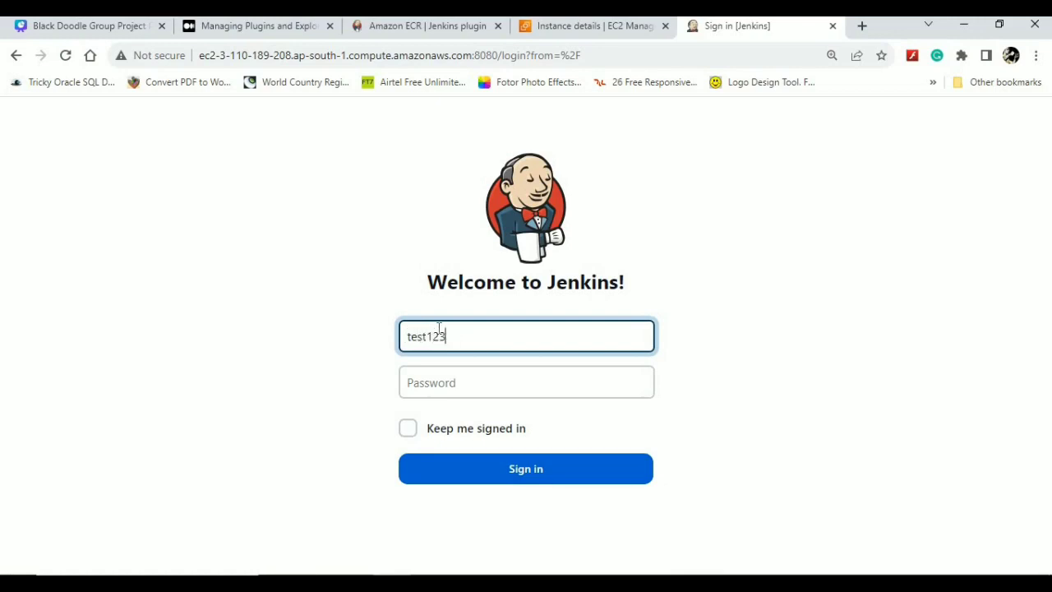
key("ctrl+a")
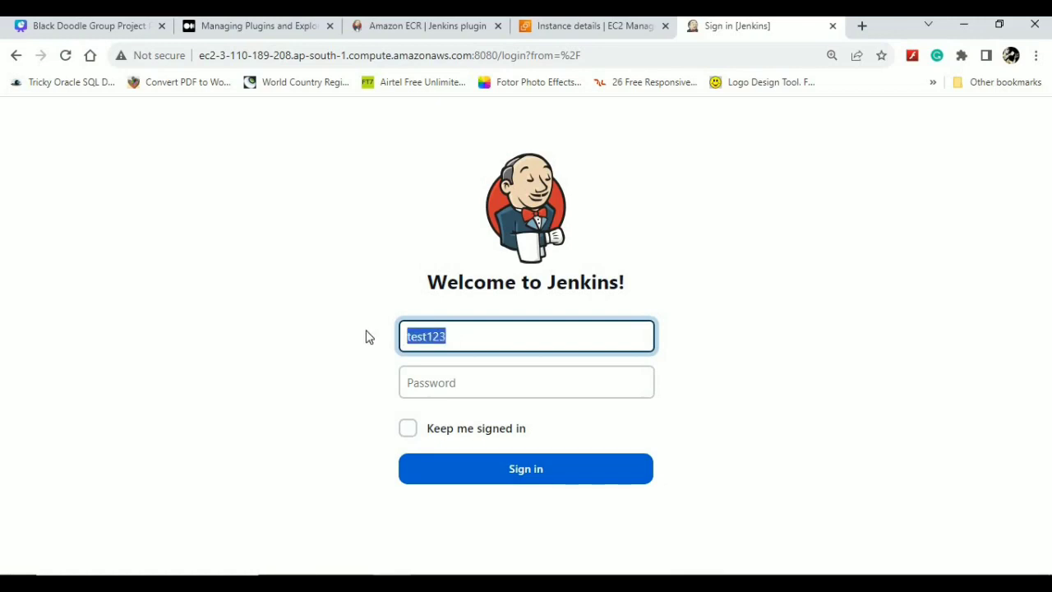
left_click(435, 373)
left_click(503, 474)
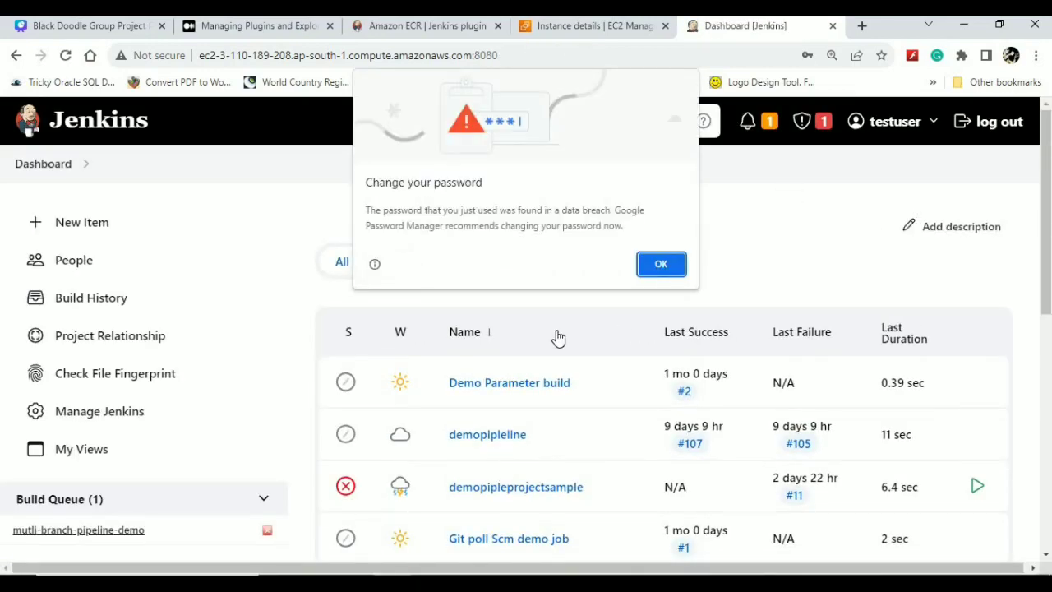
left_click(663, 263)
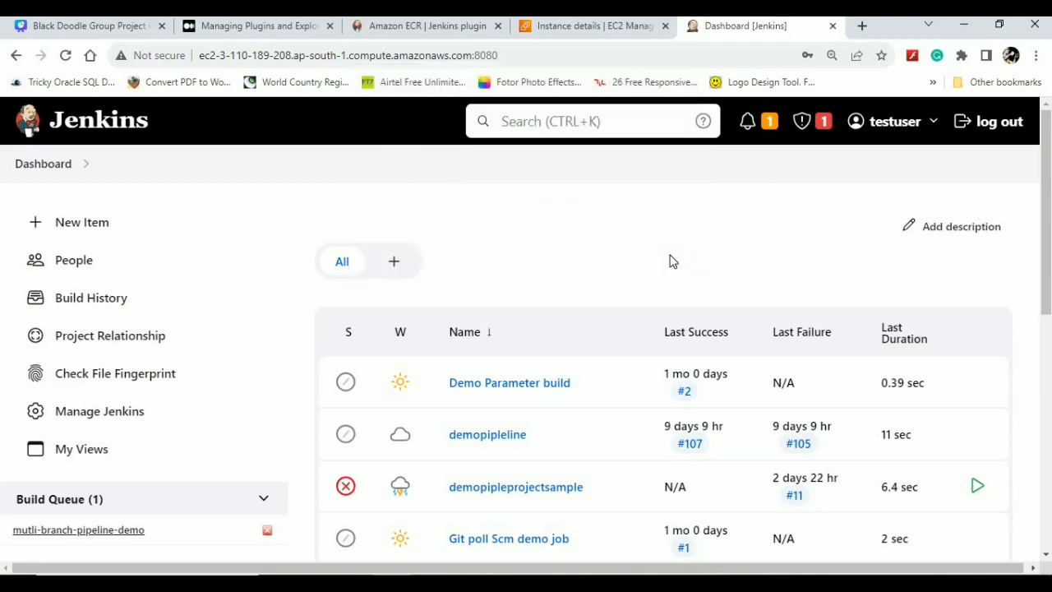
- Check testuser's user page and the Dashboard job list, then sign out
left_click(941, 122)
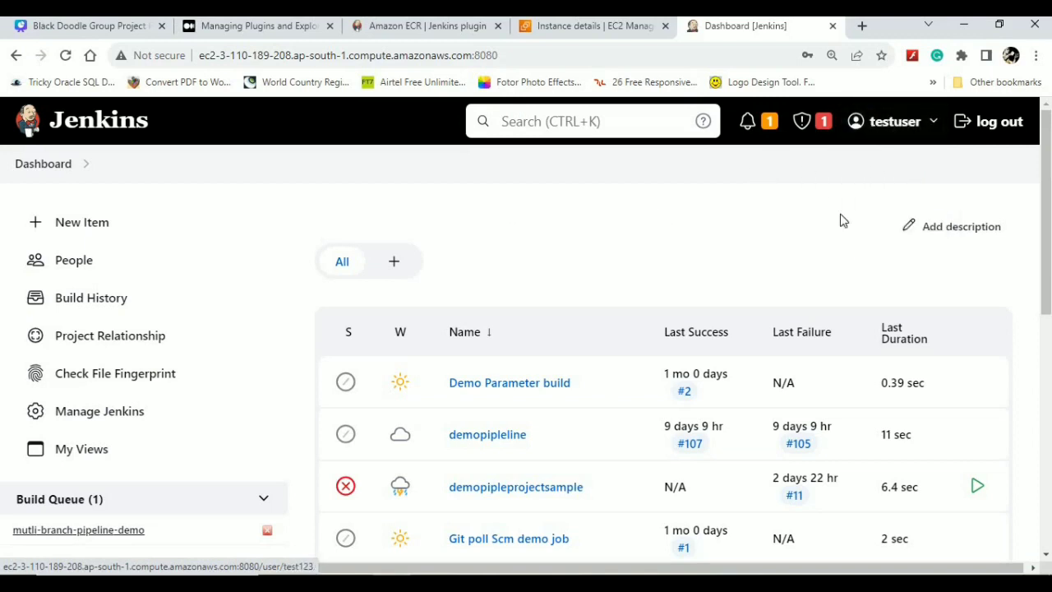
left_click(898, 128)
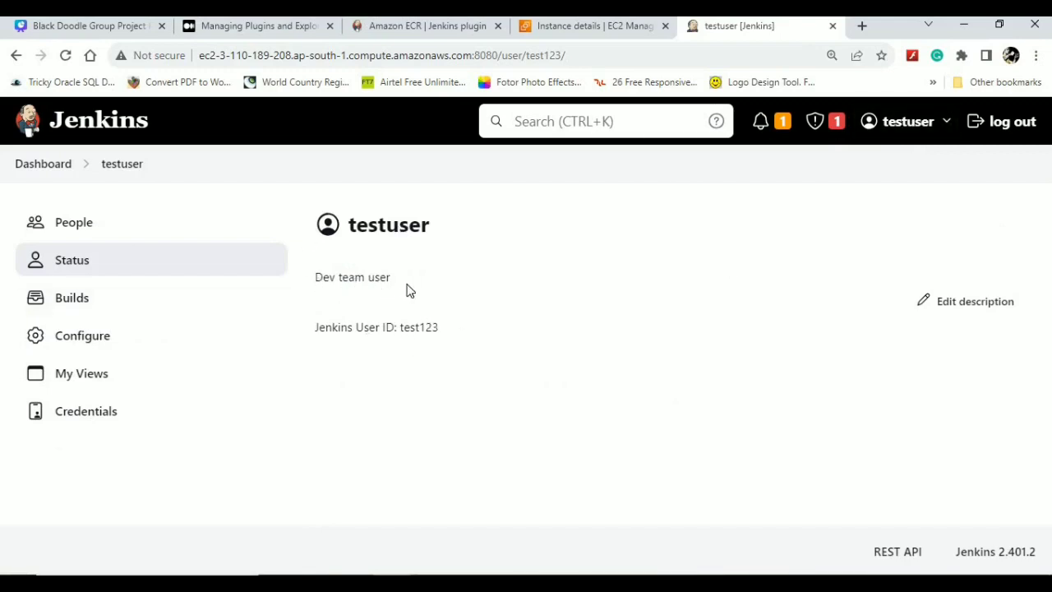
left_click(52, 168)
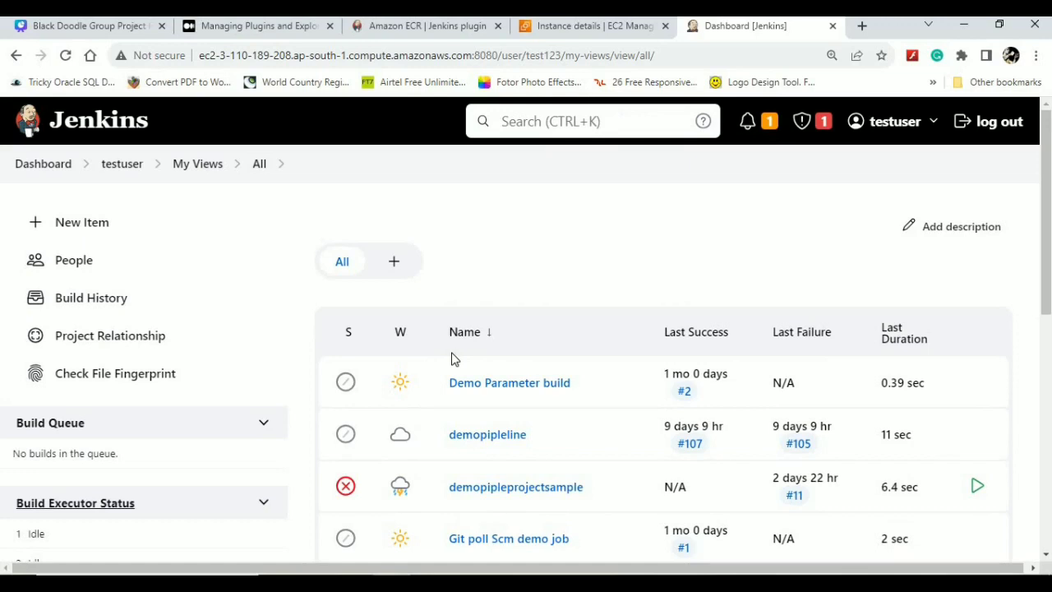
left_click(123, 165)
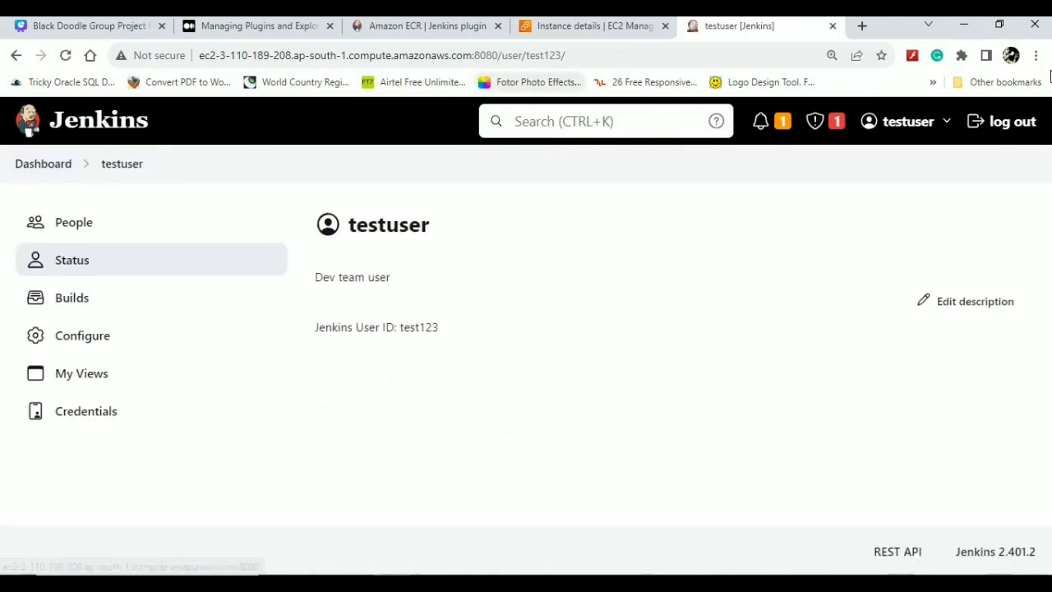
left_click(1017, 123)
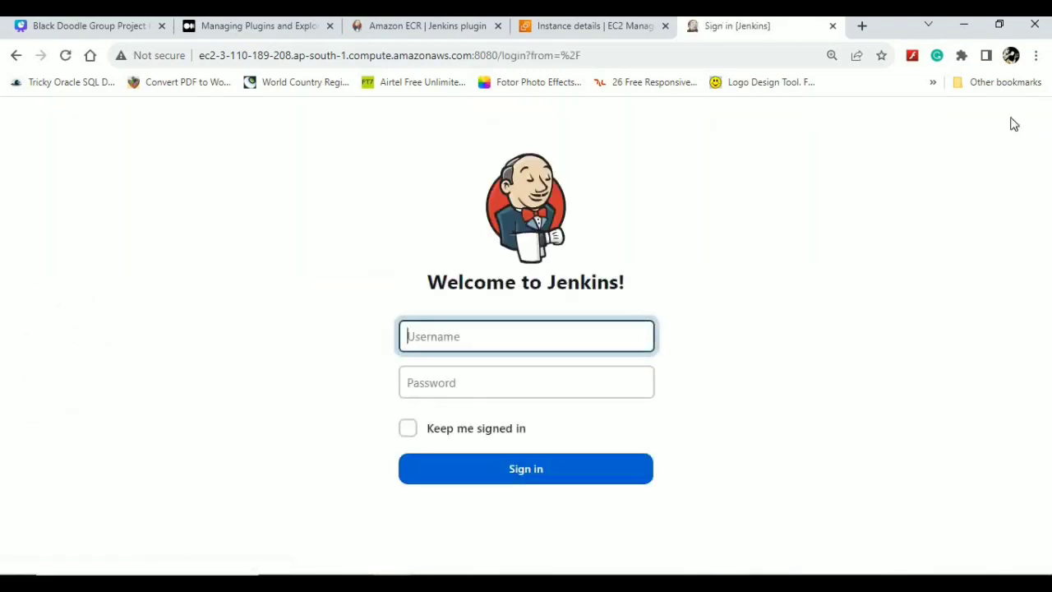
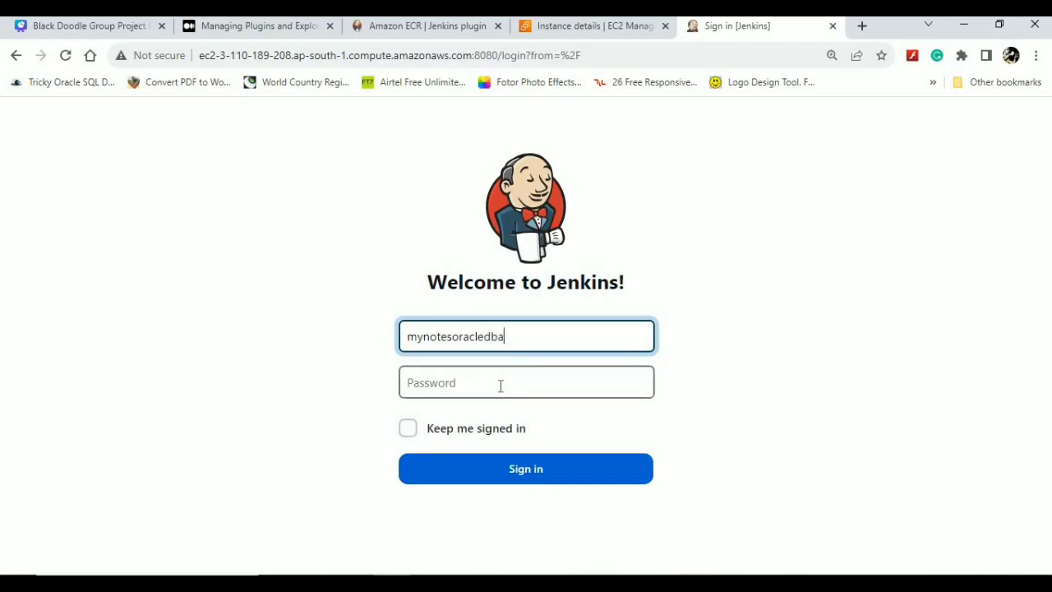
- Sign back in with the administrator credentials and go to Manage Jenkins
left_click(501, 384)
type("m")
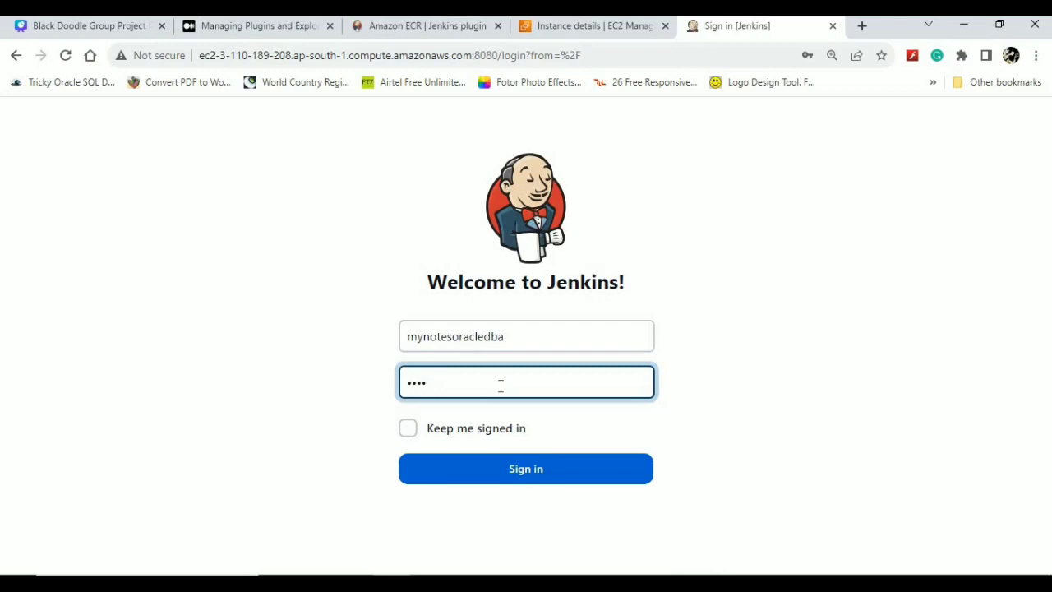
left_click(546, 475)
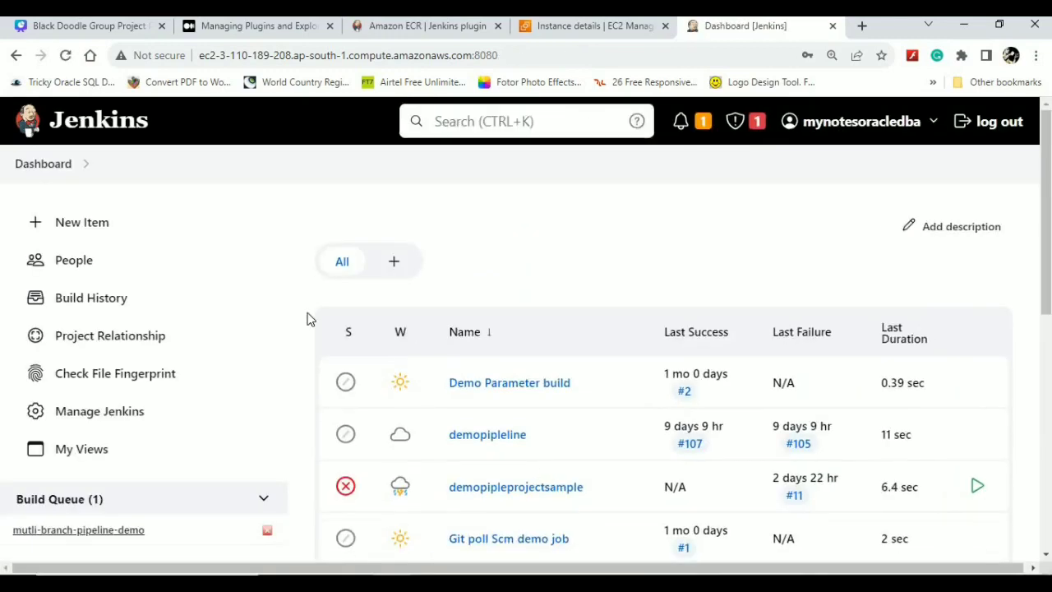
left_click(82, 411)
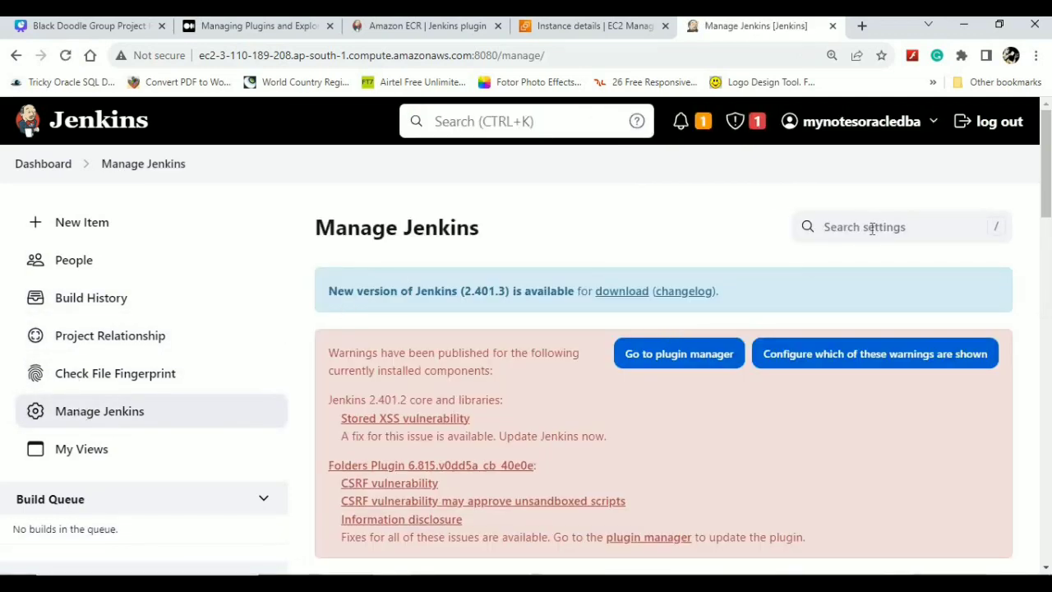
- Find and open the Plugins page using the Manage Jenkins settings search
left_click(873, 228)
type("pug")
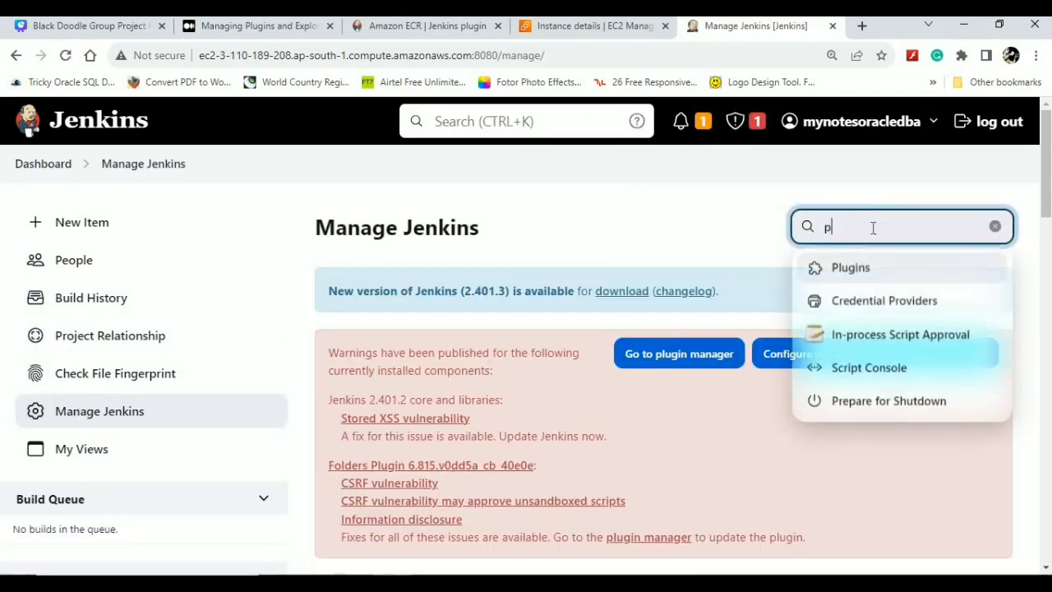
key("BackSpace")
key("BackSpace")
left_click(847, 269)
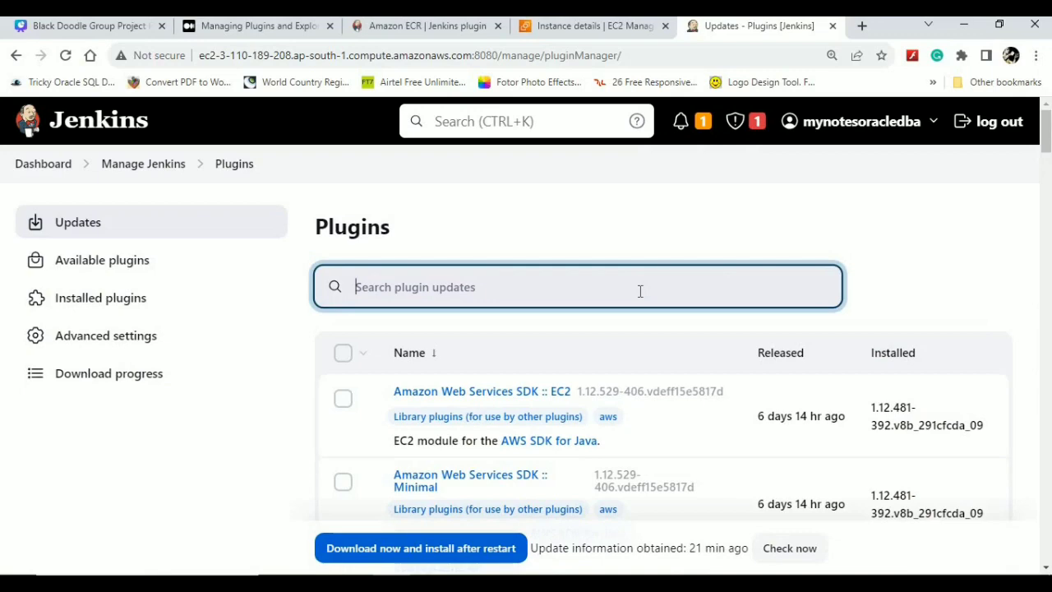
- Search 'Role' in Available plugins and install Role-based Authorization Strategy without restart
type("tro")
key("BackSpace")
key("BackSpace")
key("BackSpace")
type("ro")
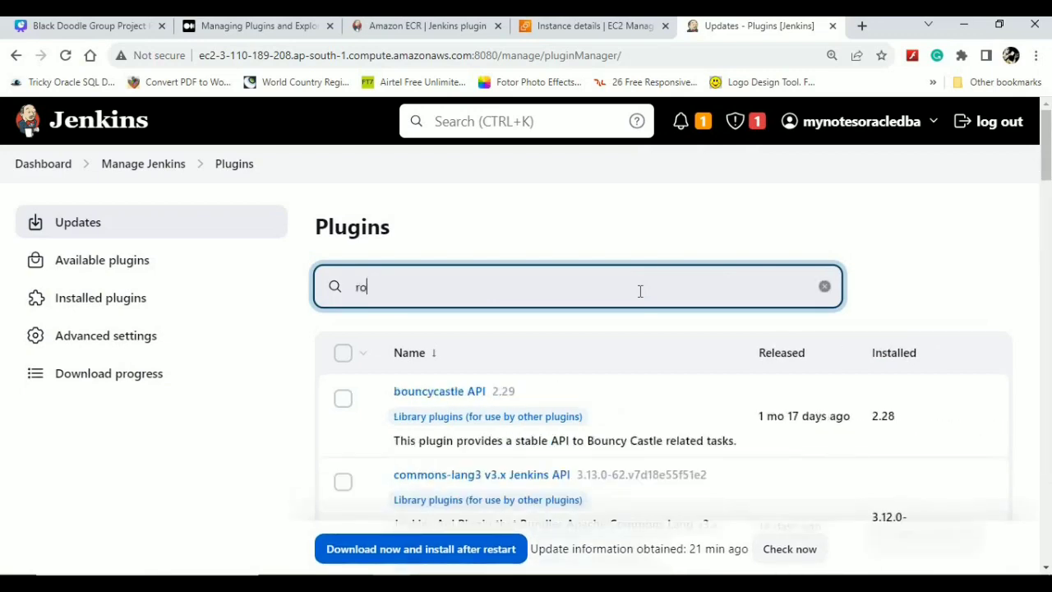
type("ke")
key("BackSpace")
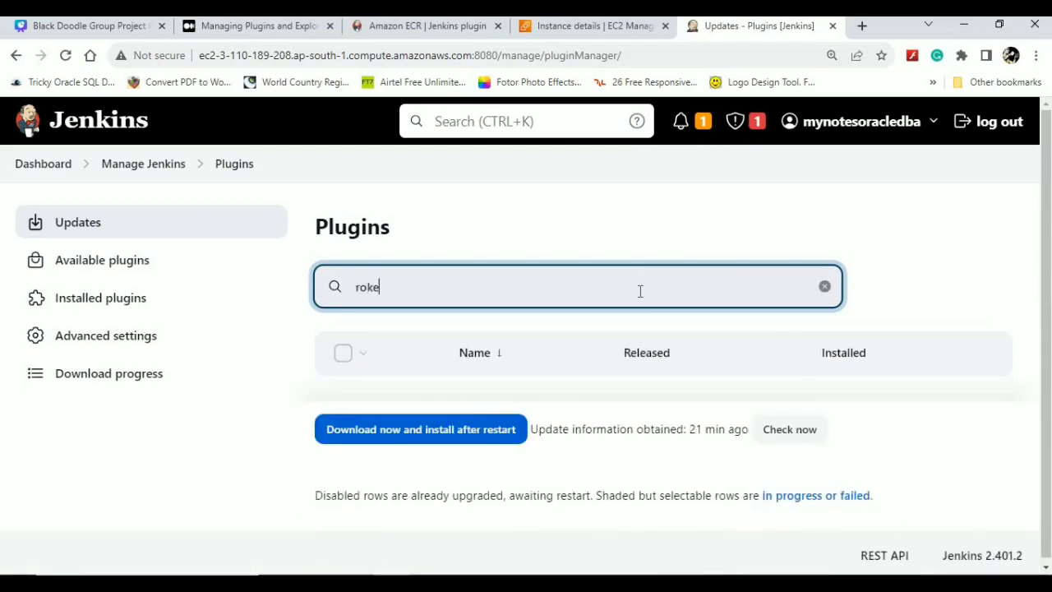
key("BackSpace")
type("le")
key("BackSpace")
key("BackSpace")
key("BackSpace")
key("BackSpace")
type("Role")
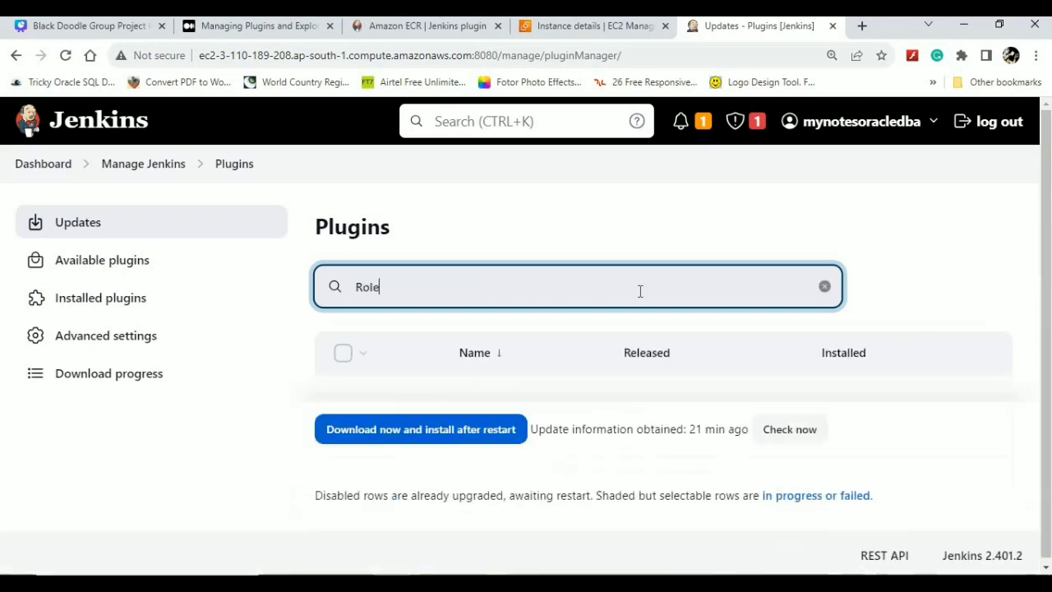
key("BackSpace")
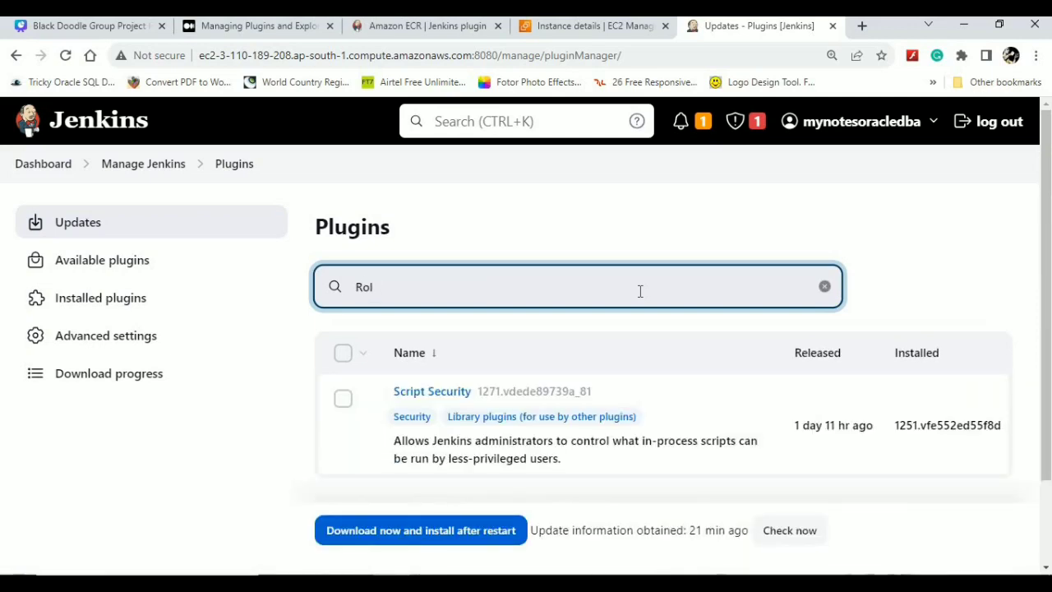
left_click(105, 268)
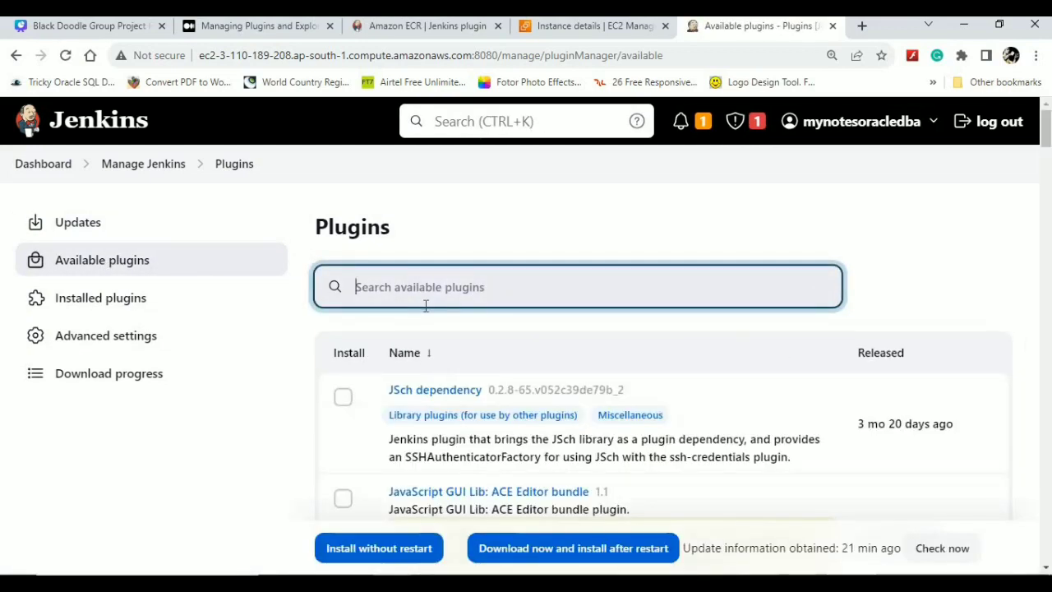
type("Role")
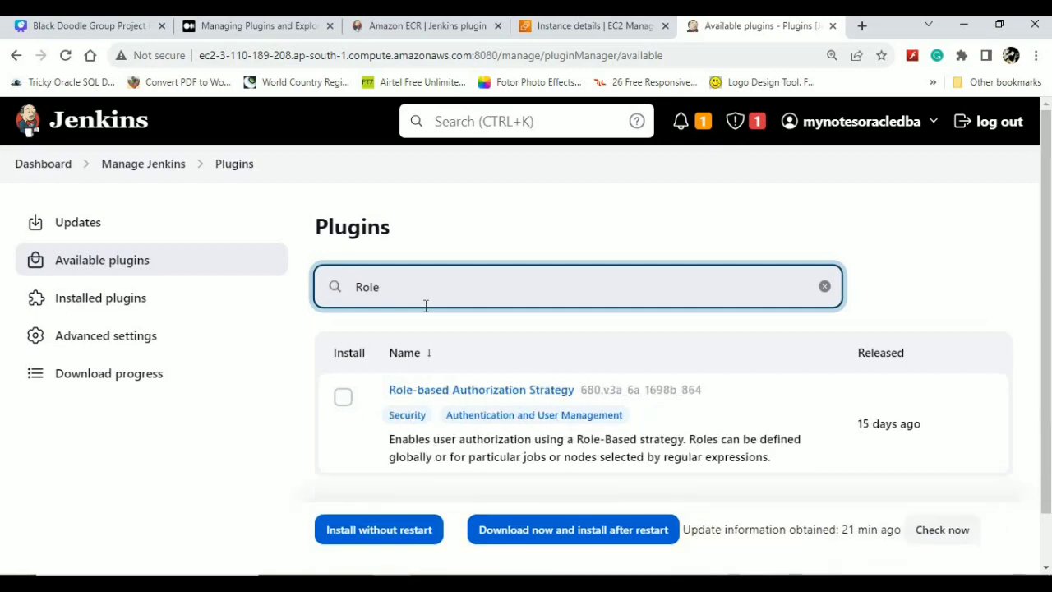
left_click(344, 399)
left_click(388, 533)
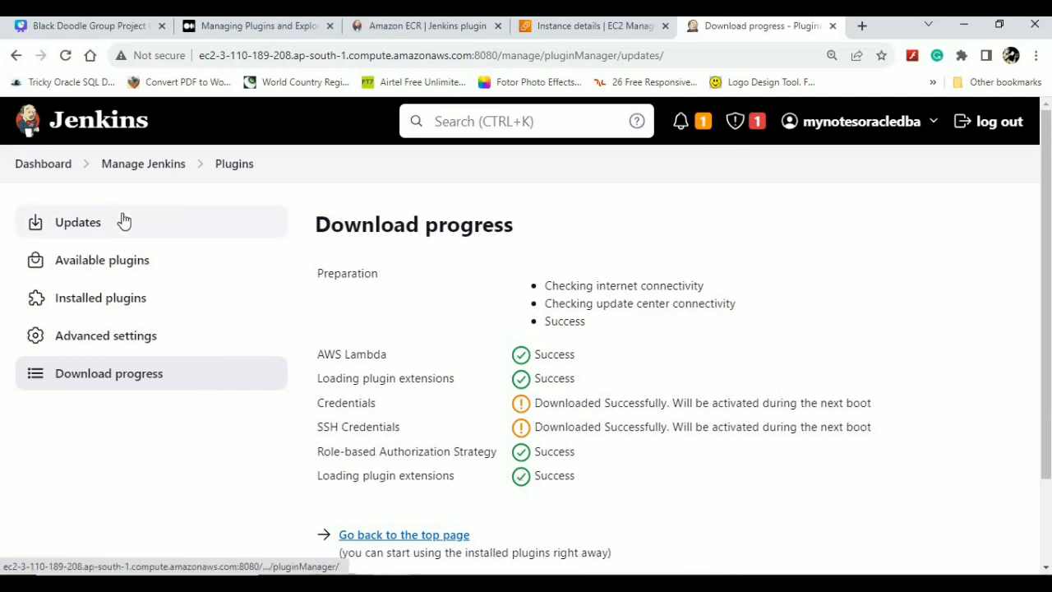
left_click(143, 163)
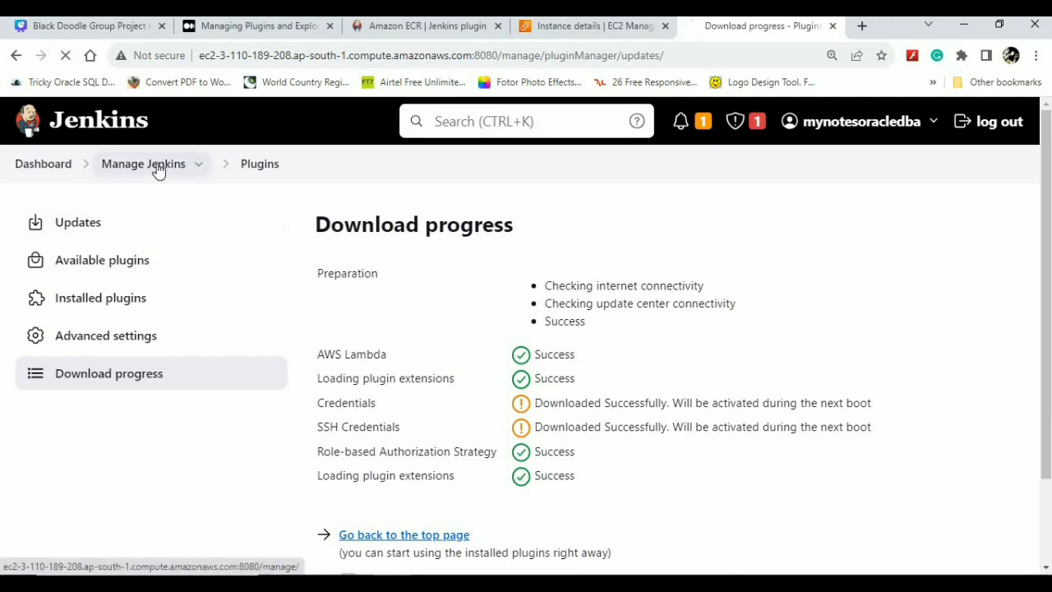
- In Security, keep Jenkins' own user database and save Authorization as Role-Based Strategy
scroll(403, 230, "down", 5)
left_click(403, 230)
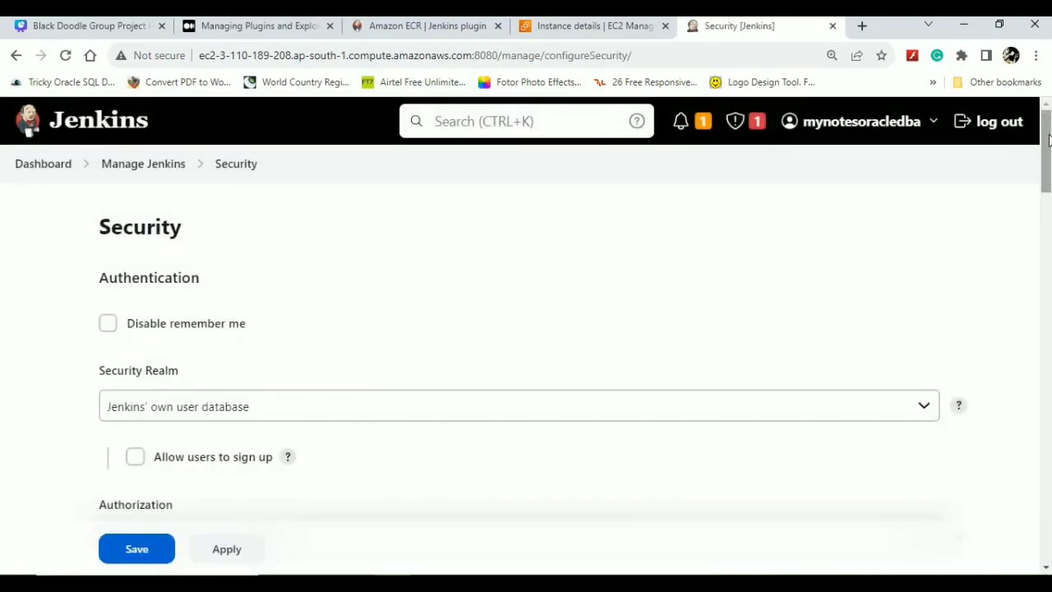
left_click(436, 408)
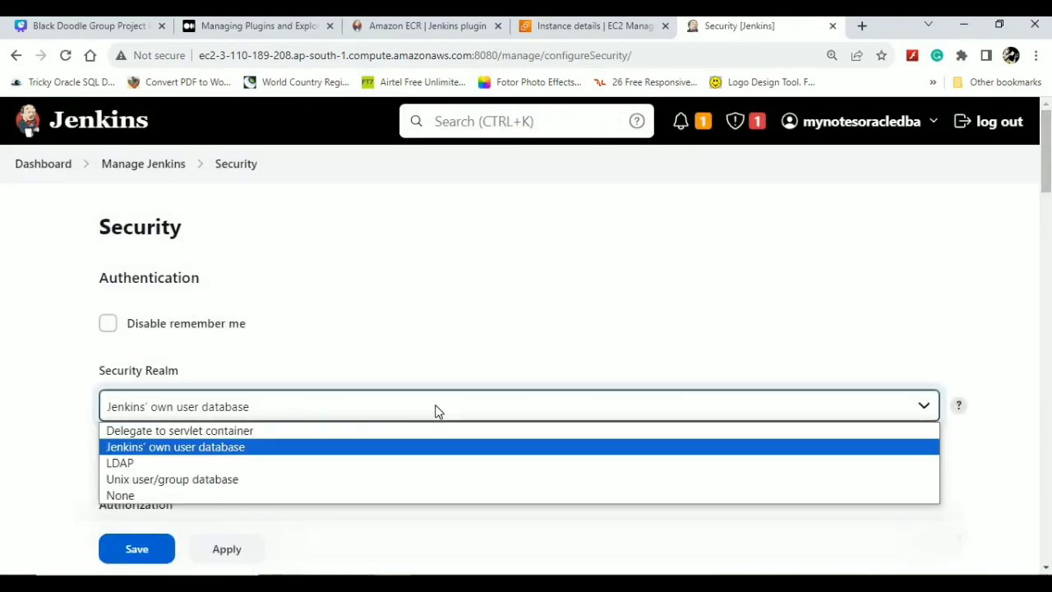
left_click(436, 408)
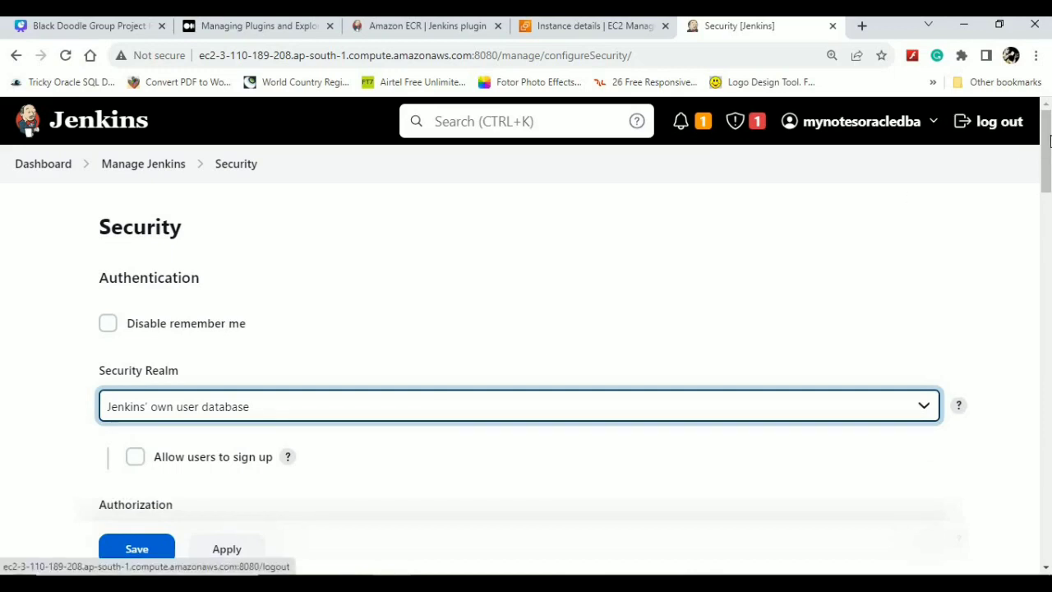
left_click_drag(1049, 140, 1048, 195)
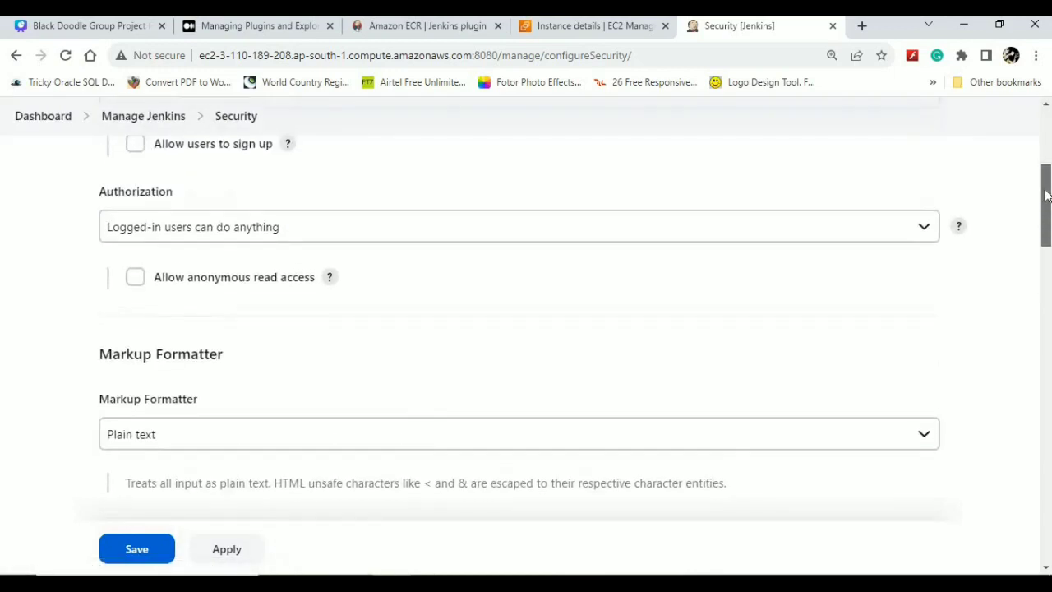
left_click(412, 241)
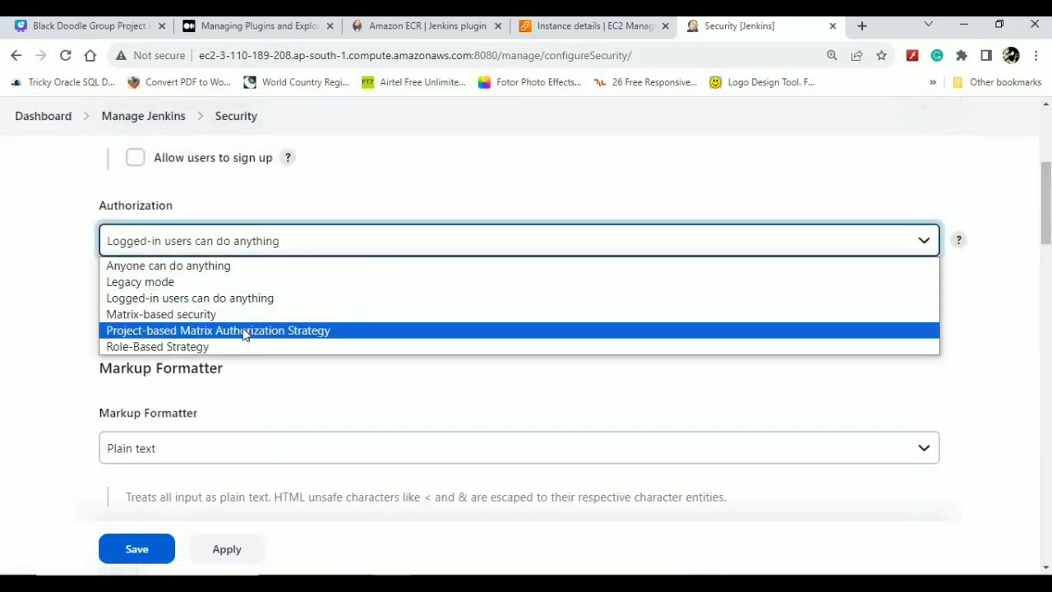
left_click(197, 347)
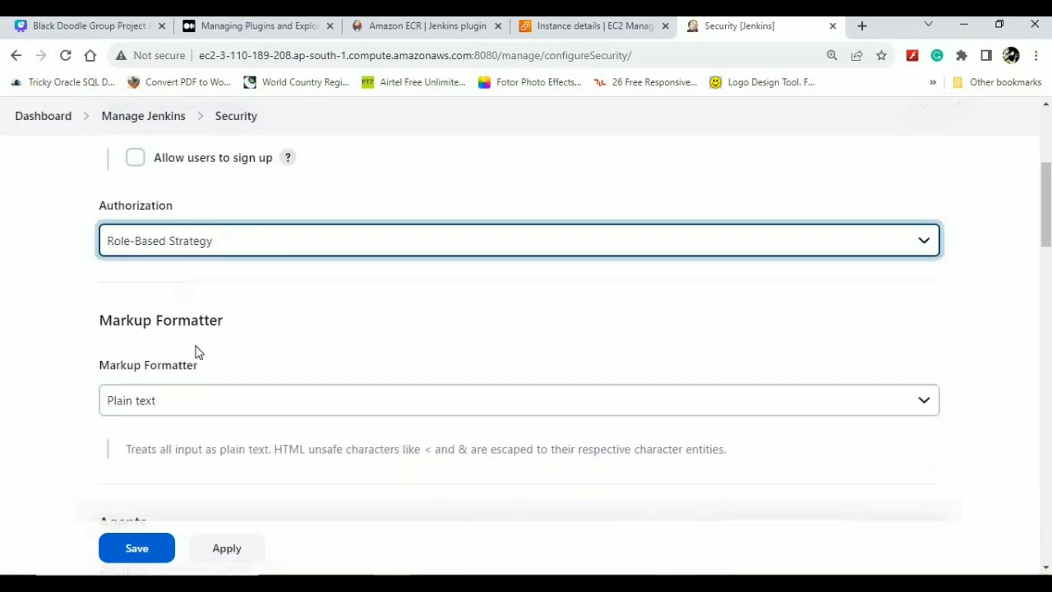
left_click(136, 552)
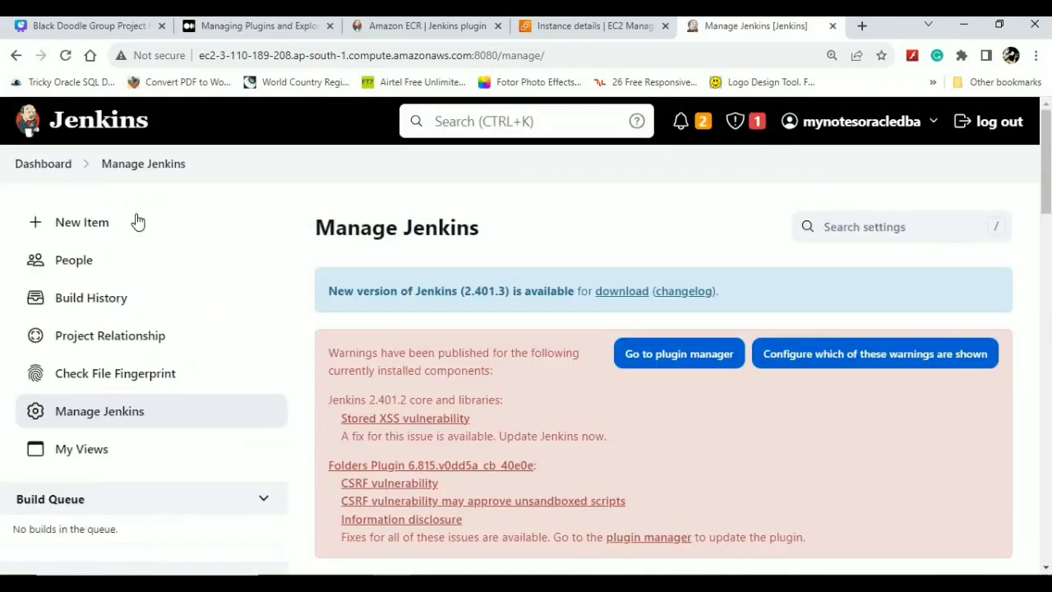
left_click_drag(1045, 201, 1041, 370)
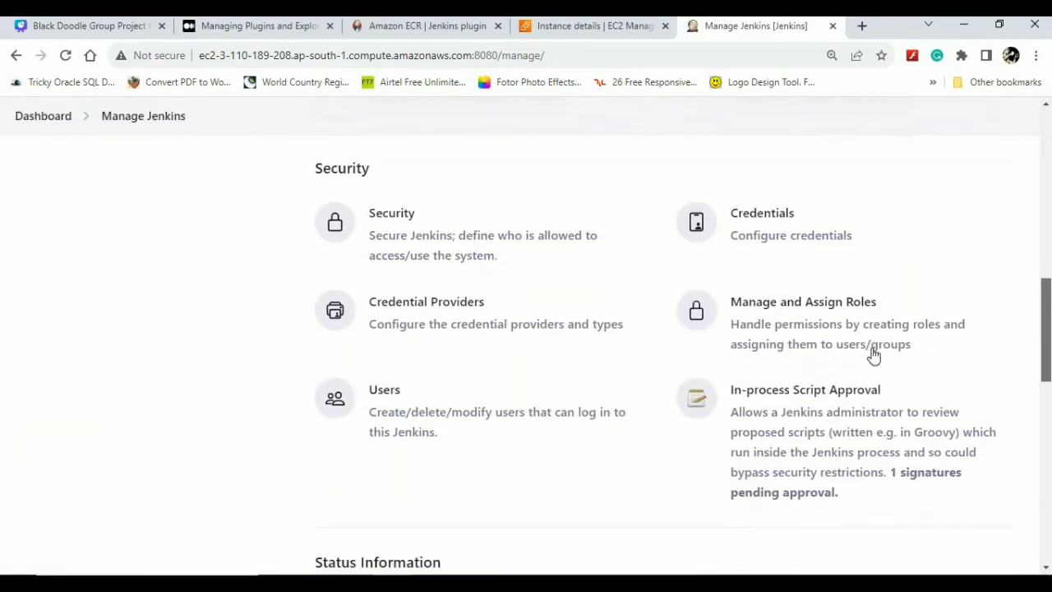
- Open Manage Roles and enter 'Devteam' in the Role to add field
left_click(771, 330)
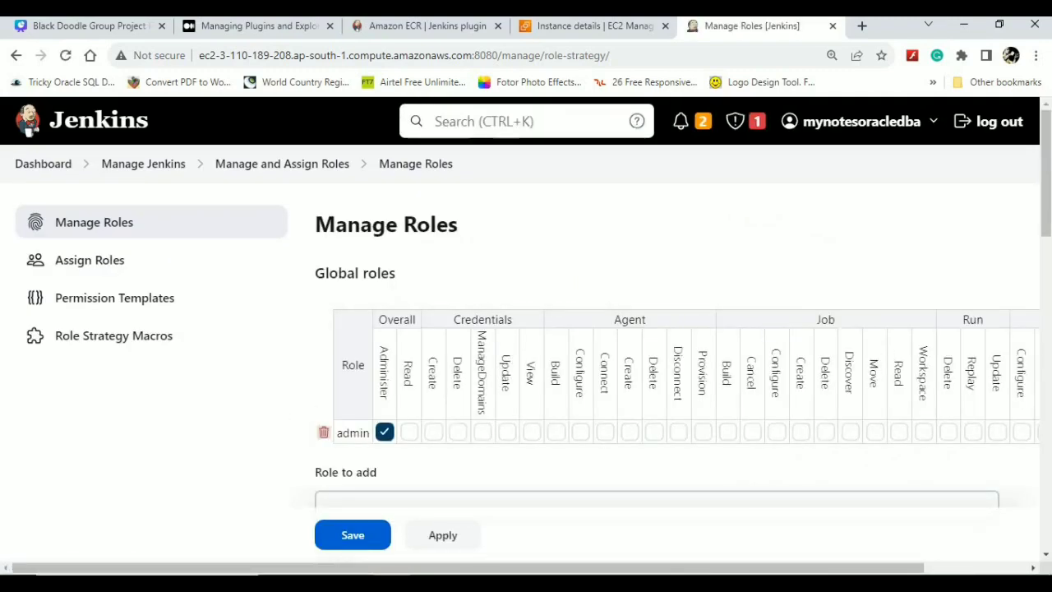
mouse_move(1048, 187)
left_mouse_down()
mouse_move(1049, 230)
mouse_move(1040, 169)
left_mouse_up()
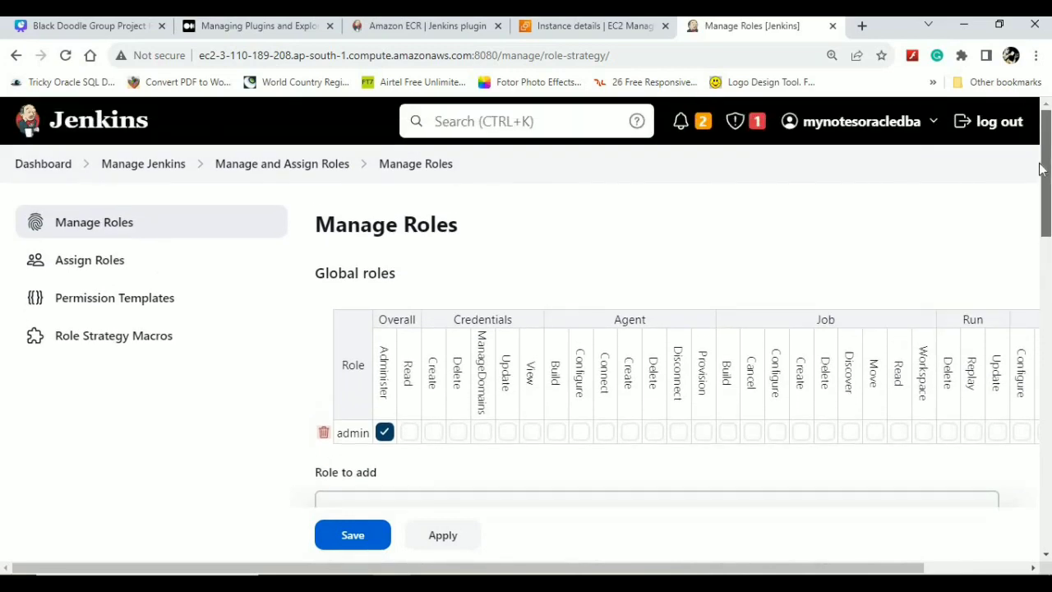
scroll(1034, 214, "down", 2)
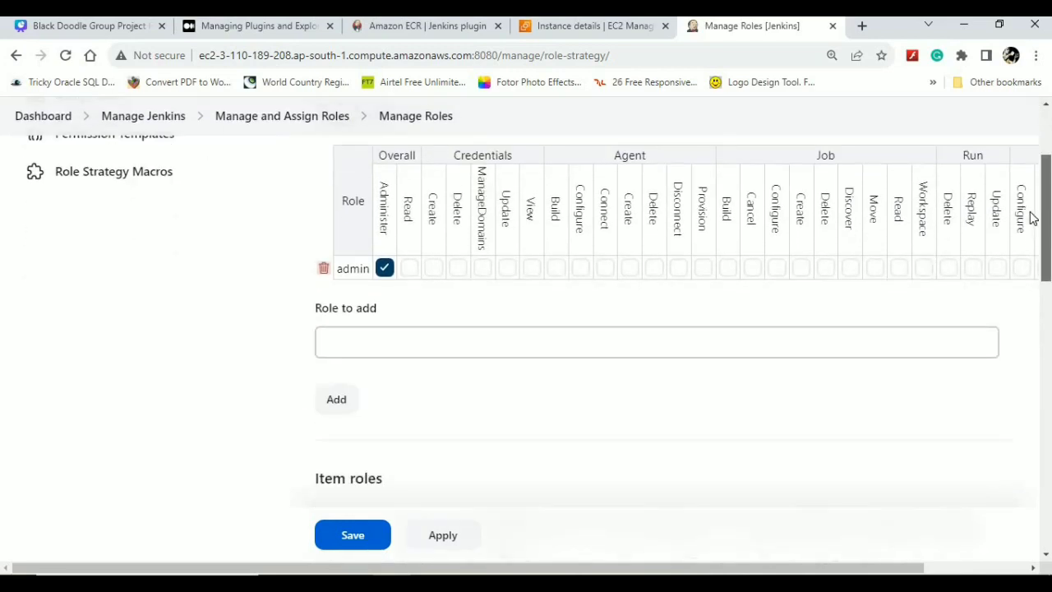
scroll(1034, 214, "up", 1)
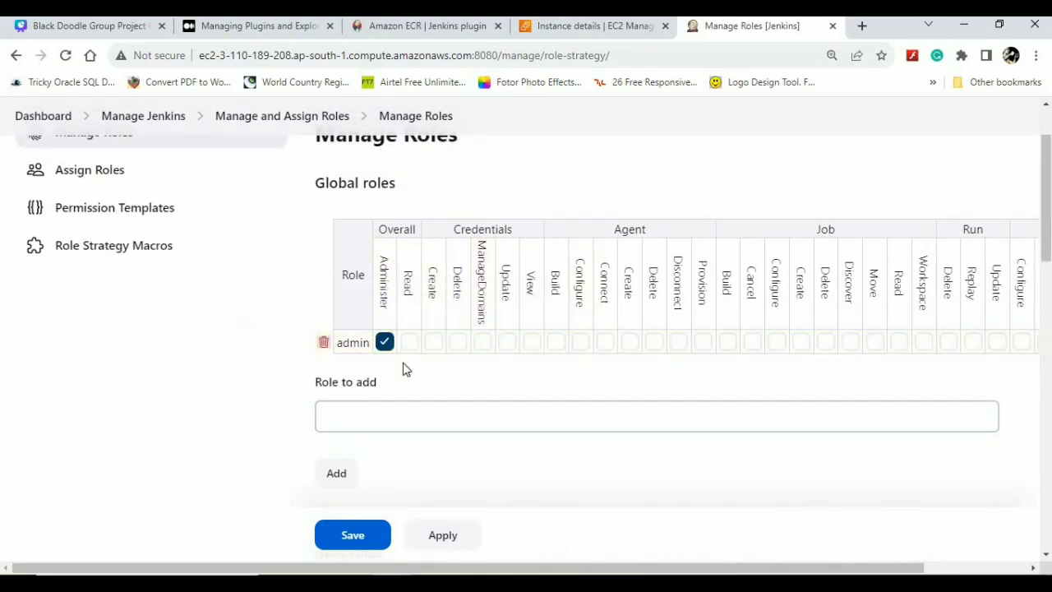
left_click(368, 424)
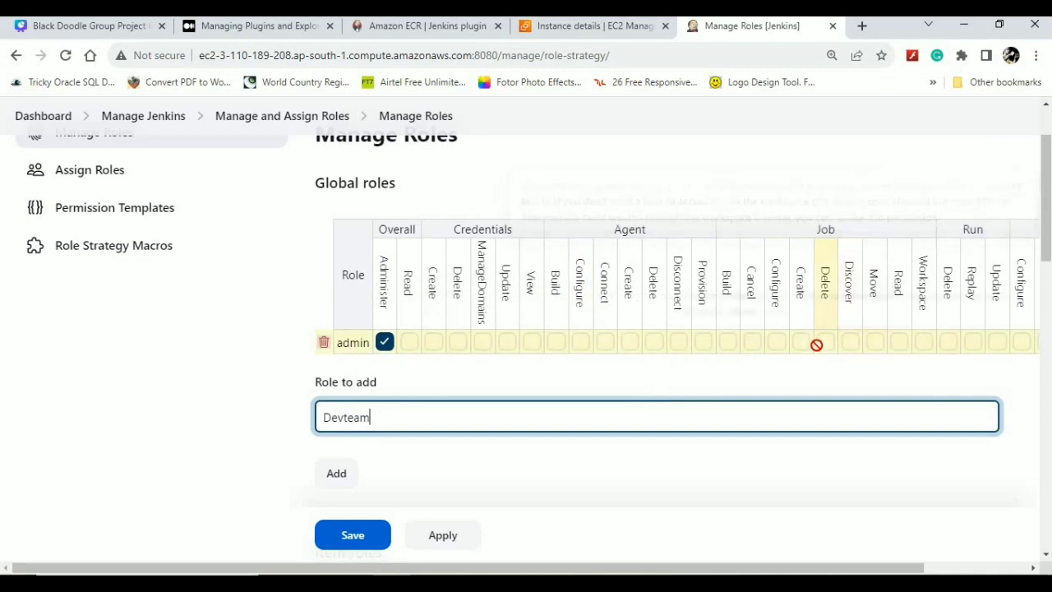
- Add Devteam as a new global role
left_click(825, 343)
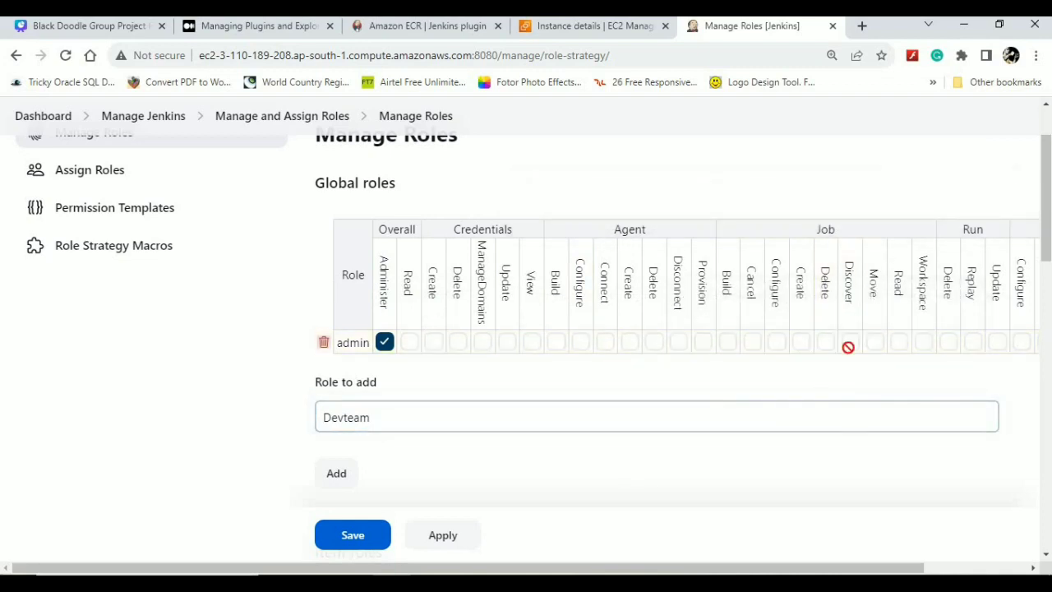
left_click(336, 475)
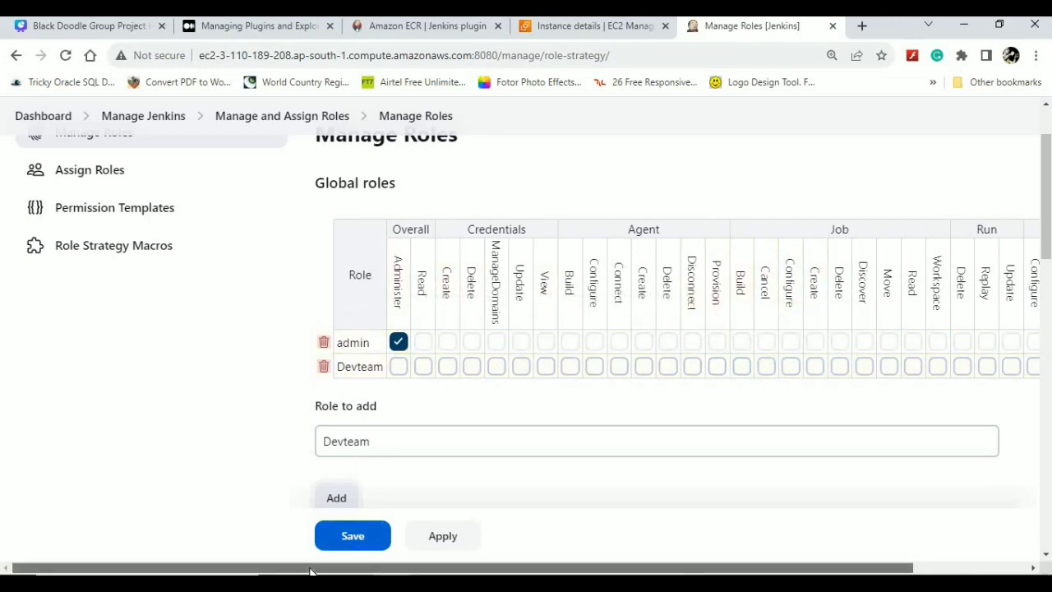
left_click_drag(310, 571, 403, 571)
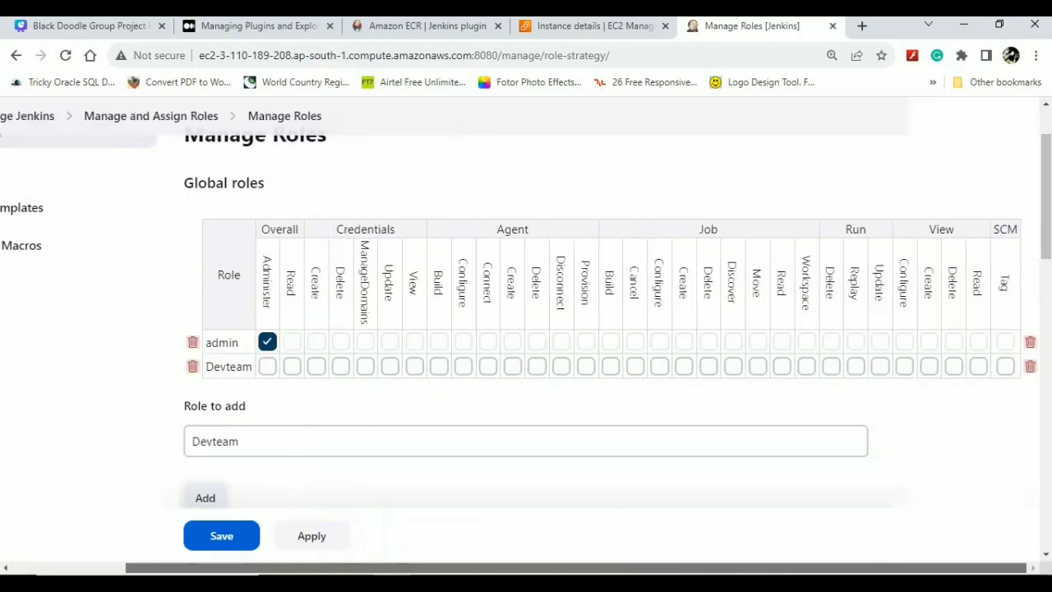
- Grant Devteam SCM Tag, View Read, Job Read/Create/Build/Cancel/Configure/Delete, Credentials View and Overall Read
left_click(1006, 366)
left_click(979, 366)
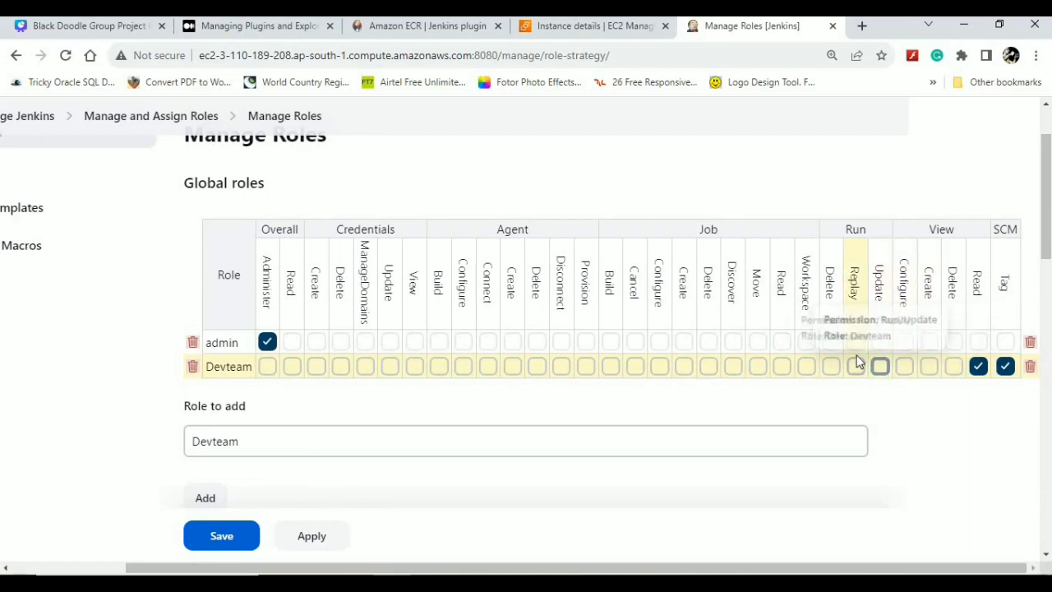
left_click(782, 366)
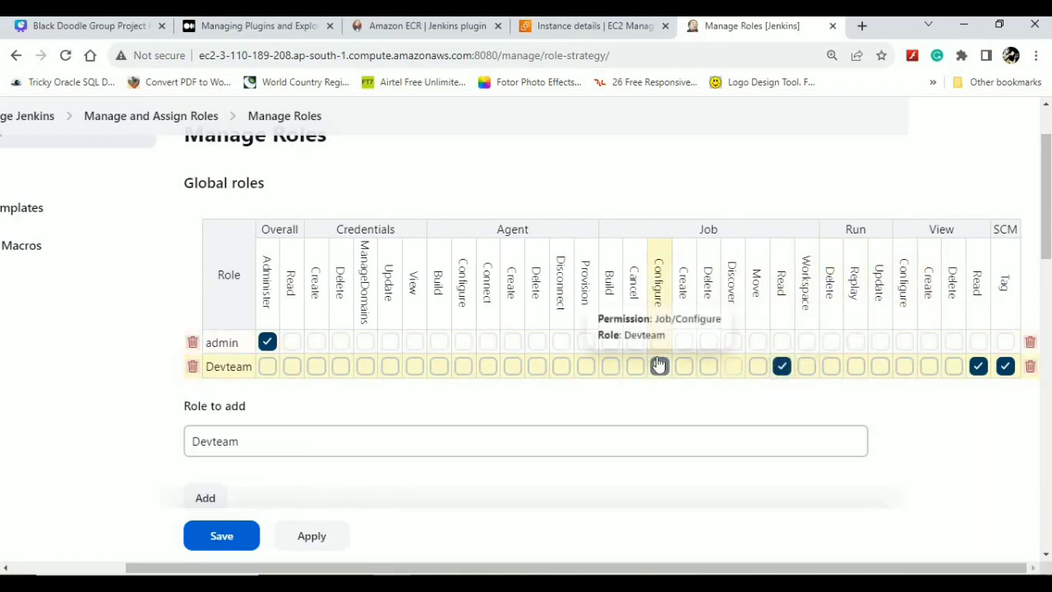
left_click(684, 366)
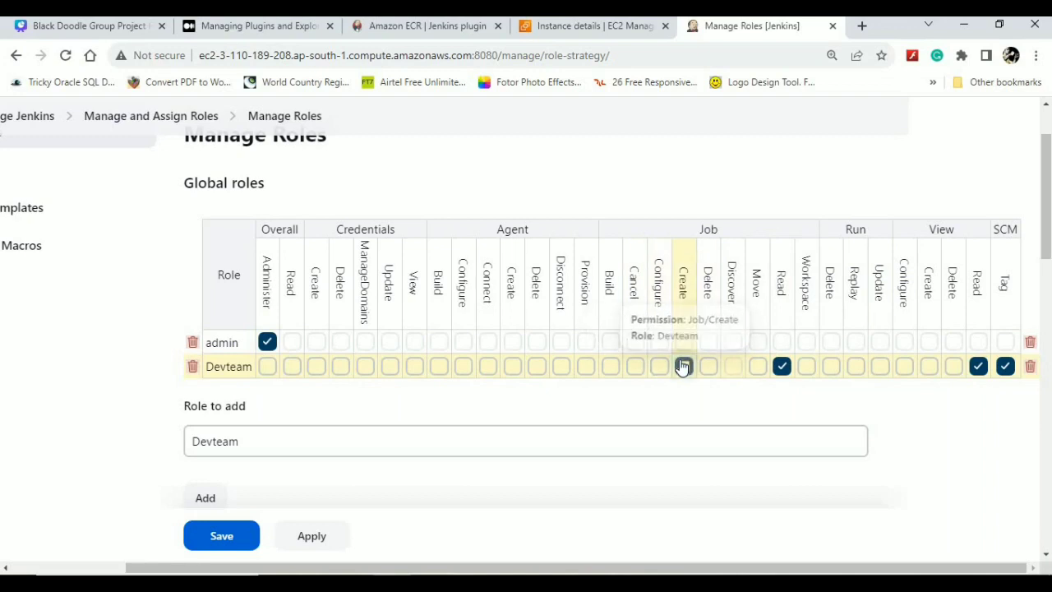
left_click(609, 365)
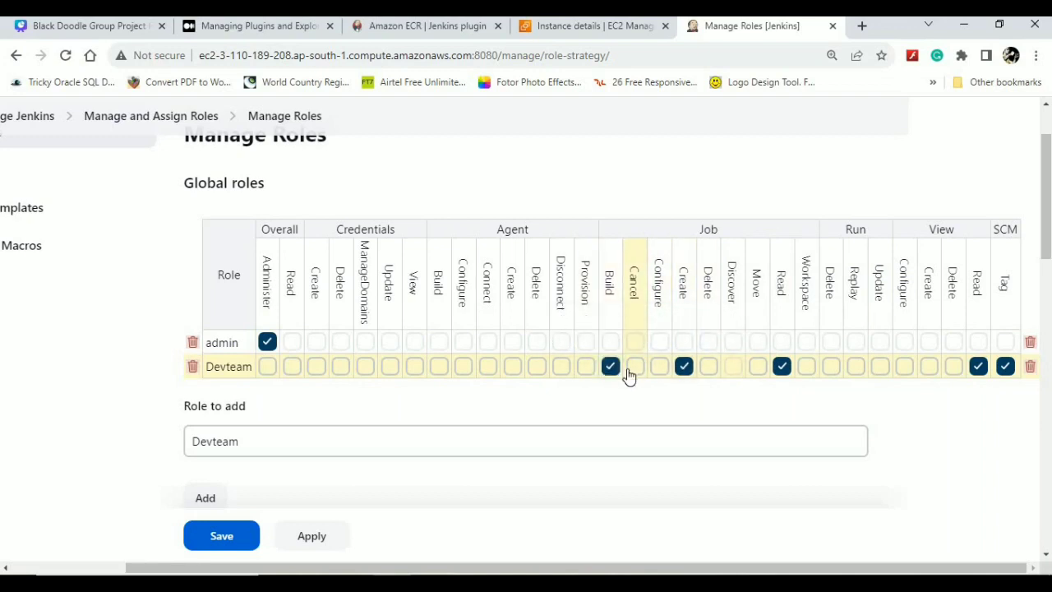
left_click(630, 370)
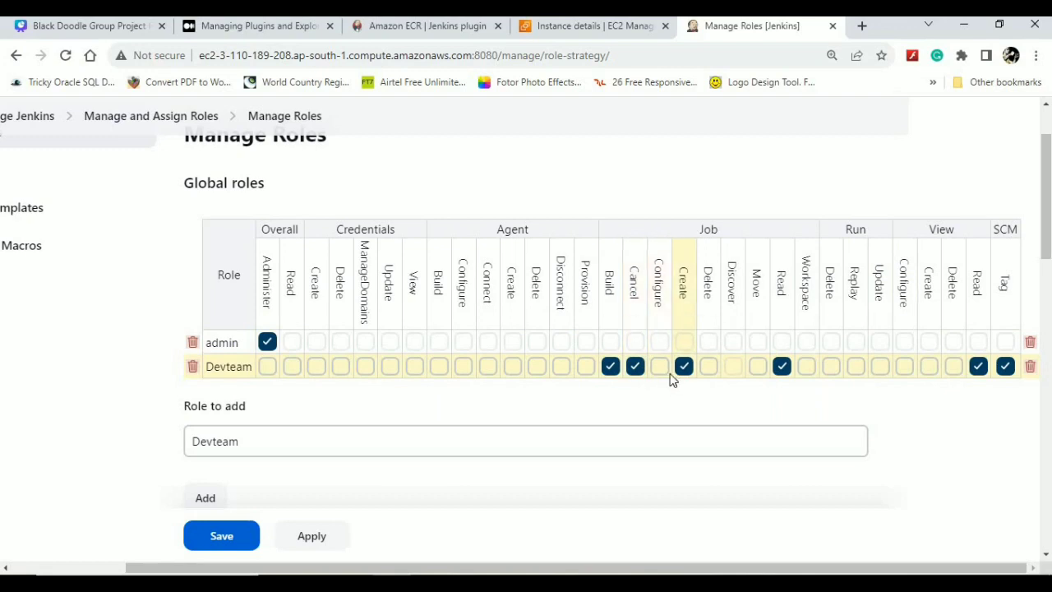
left_click(660, 366)
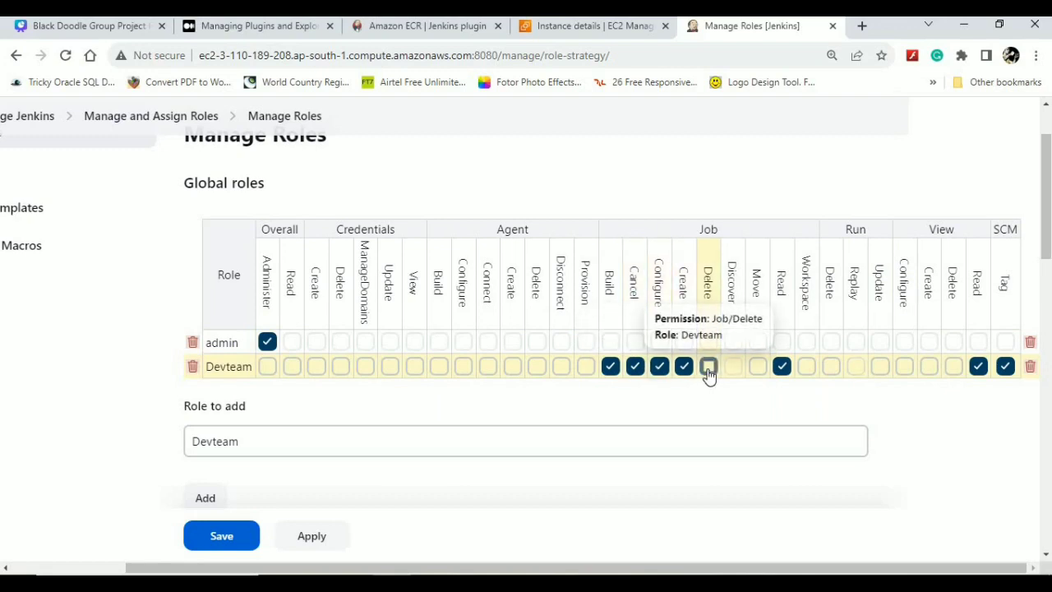
left_click(709, 367)
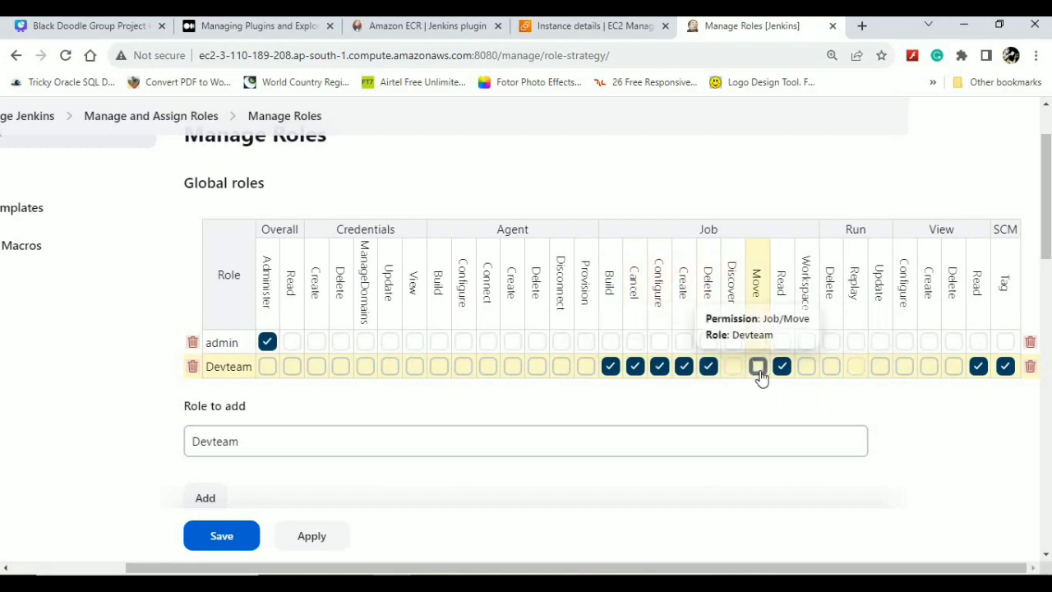
left_click(414, 367)
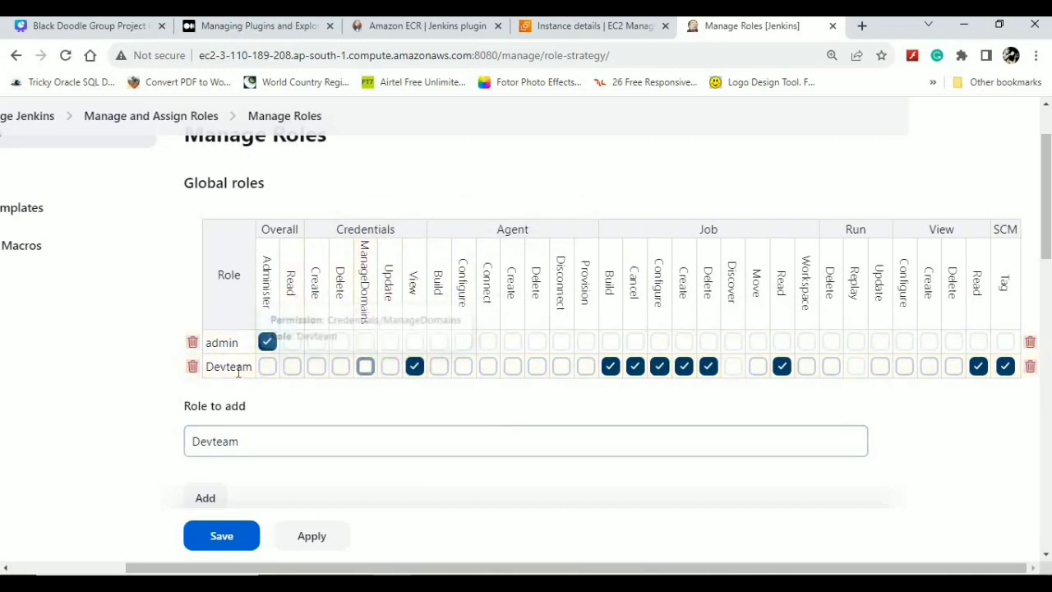
left_click(291, 367)
scroll(400, 395, "down", 3)
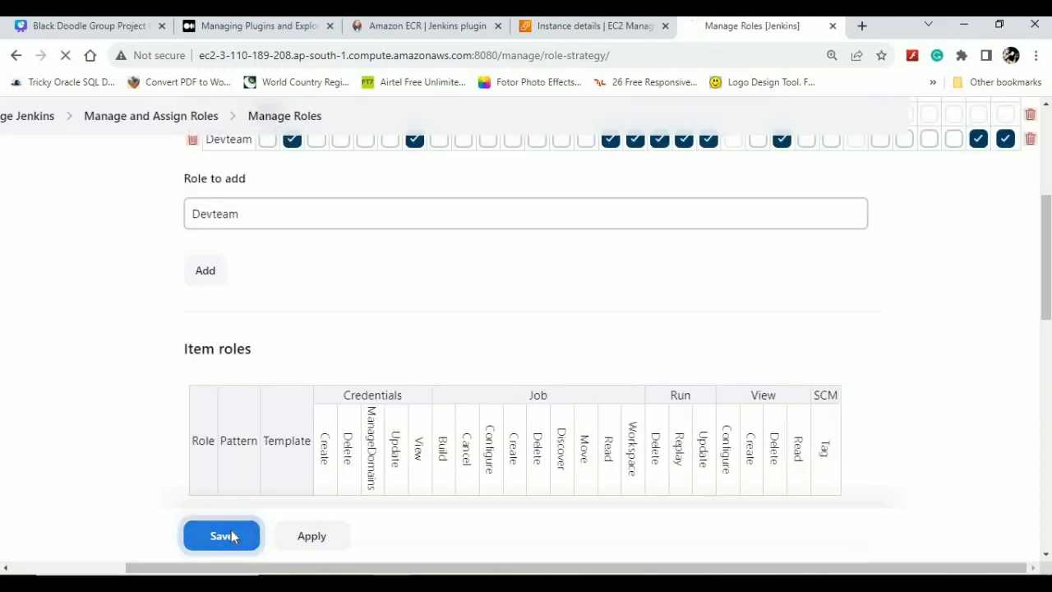
- Save the Devteam role permissions and go to the Assign Roles page
left_click(231, 534)
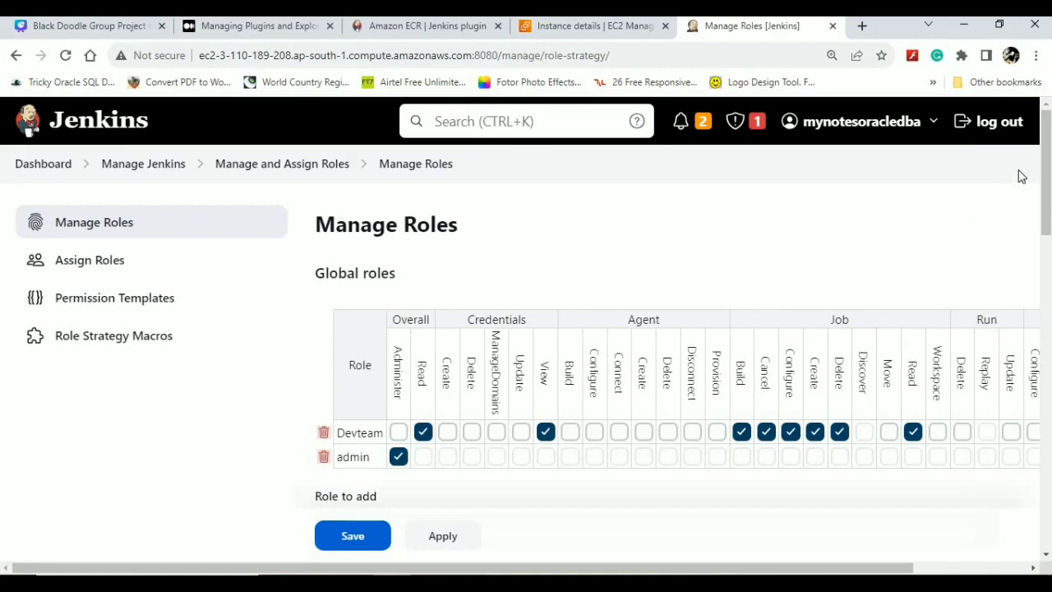
left_click_drag(1049, 157, 1048, 427)
scroll(1022, 275, "down", 3)
scroll(991, 159, "up", 10)
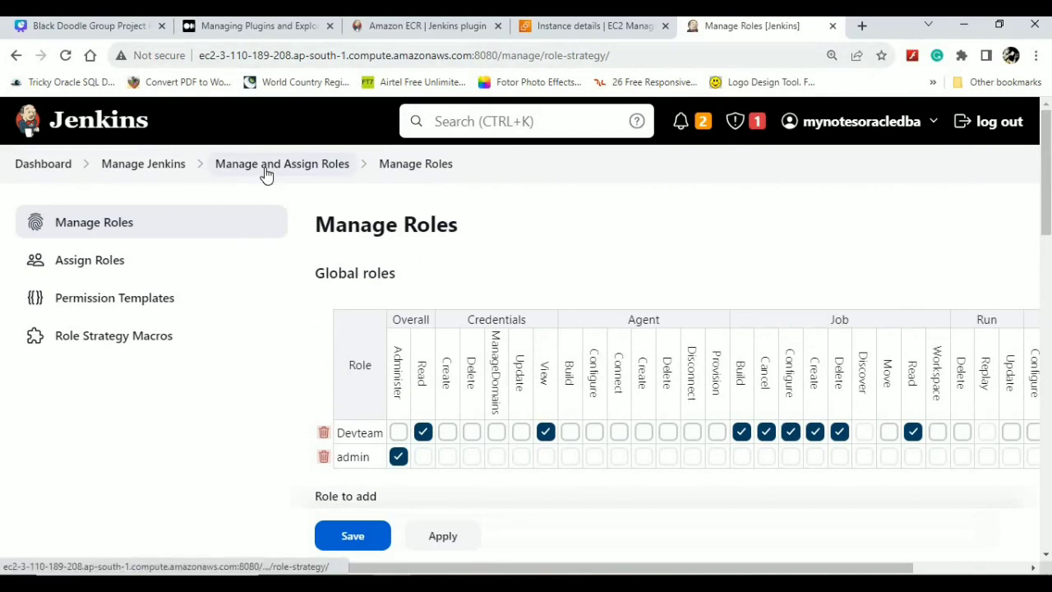
left_click(90, 261)
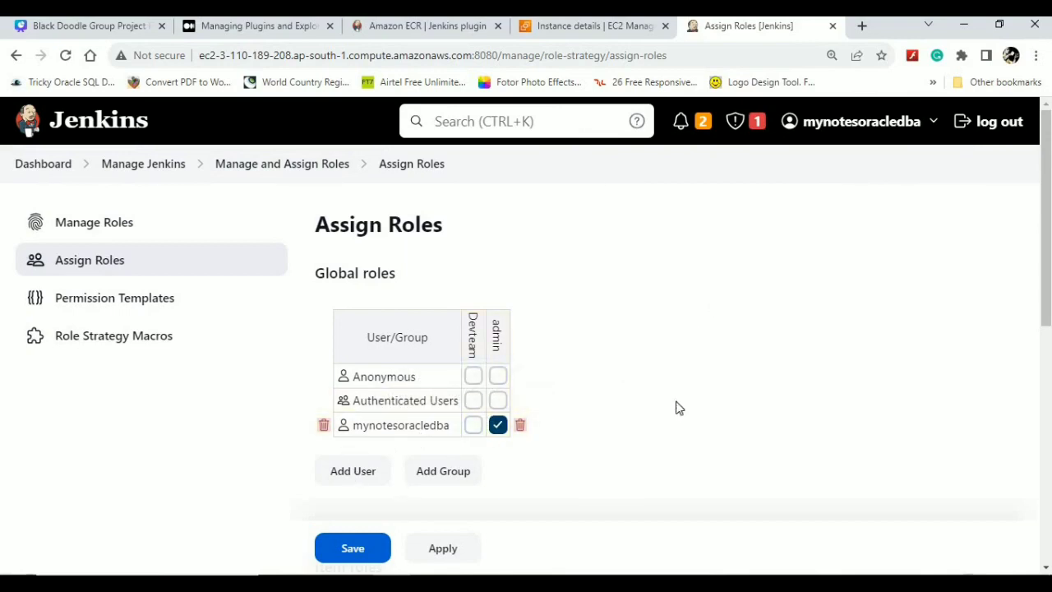
- Add the test user under Global roles, tick its Devteam box, and save
left_click_drag(1044, 189, 1042, 339)
scroll(1030, 411, "down", 3)
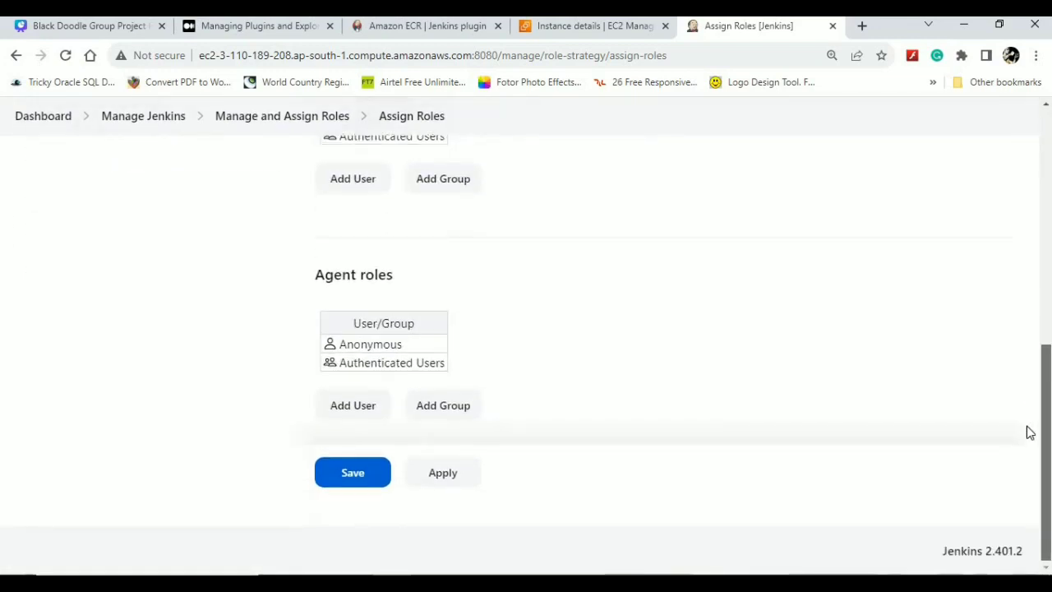
scroll(1005, 199, "up", 8)
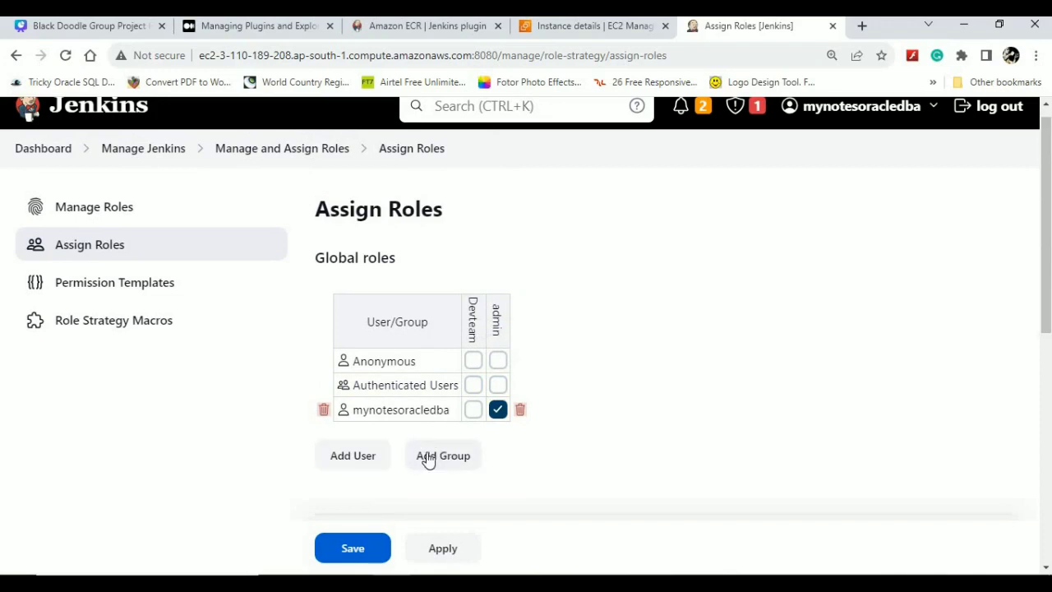
left_click(370, 323)
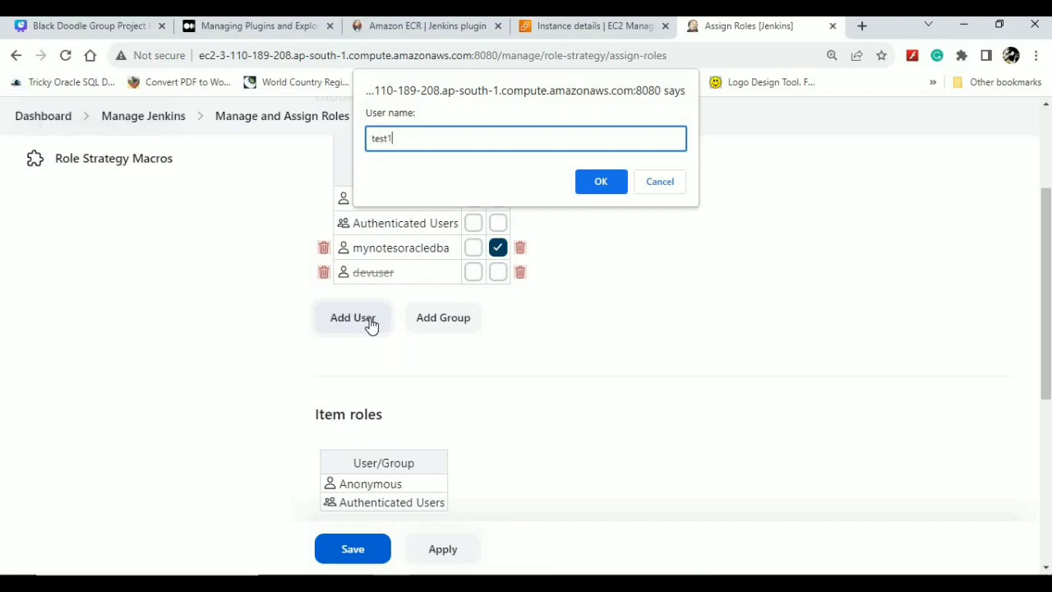
left_click(601, 181)
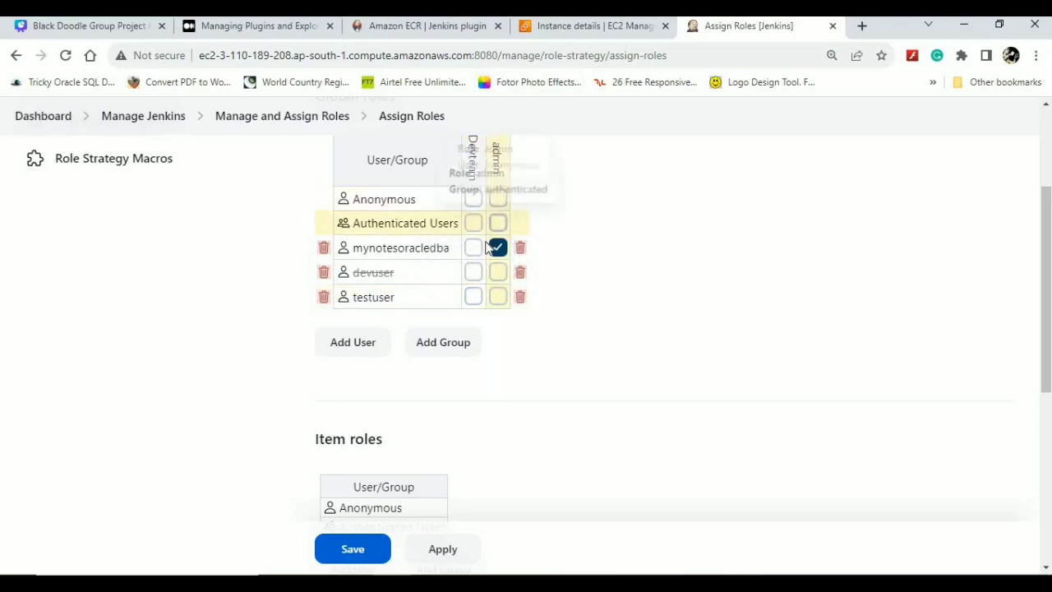
left_click(473, 296)
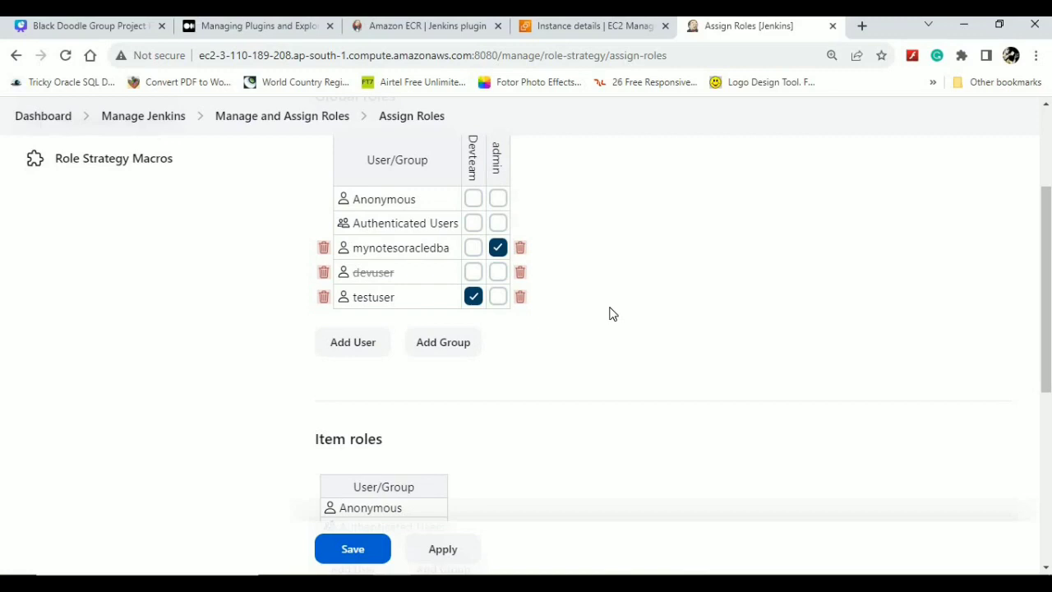
left_click(364, 558)
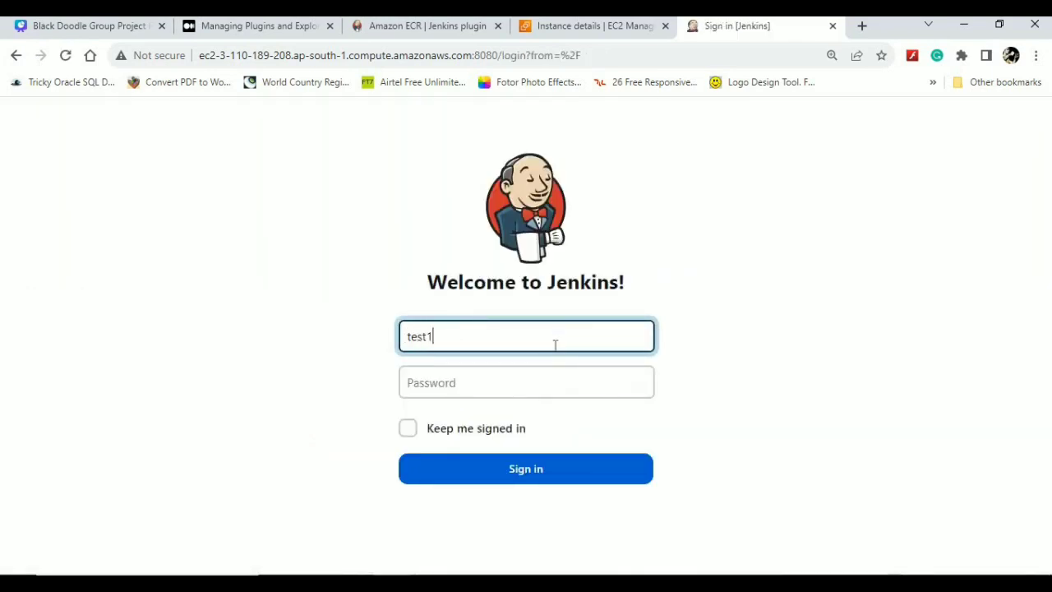
- Sign in as the test user and dismiss the browser's password breach warning
left_click(520, 387)
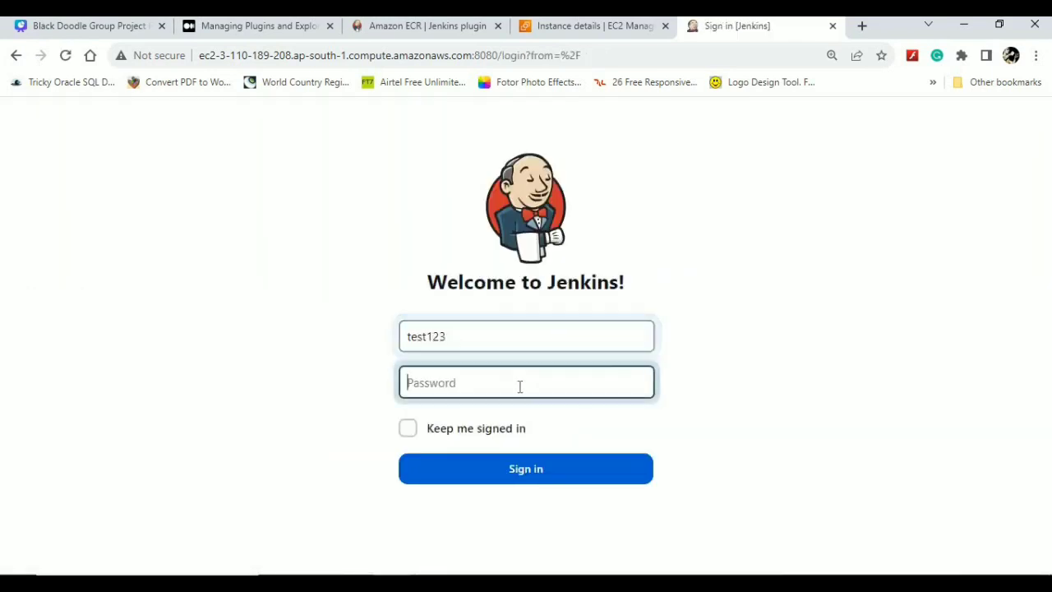
type("te")
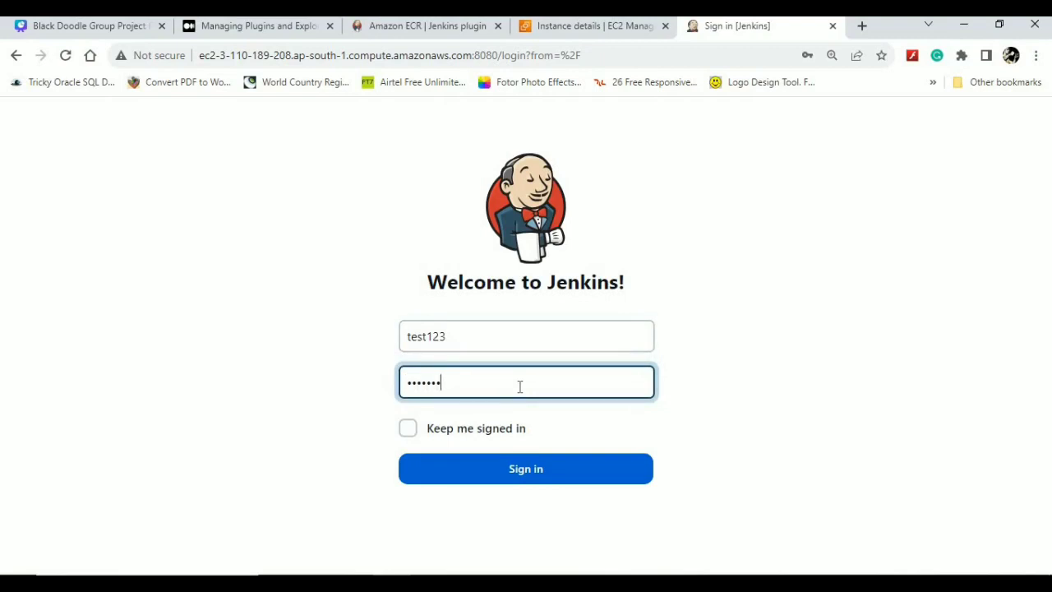
left_click(491, 475)
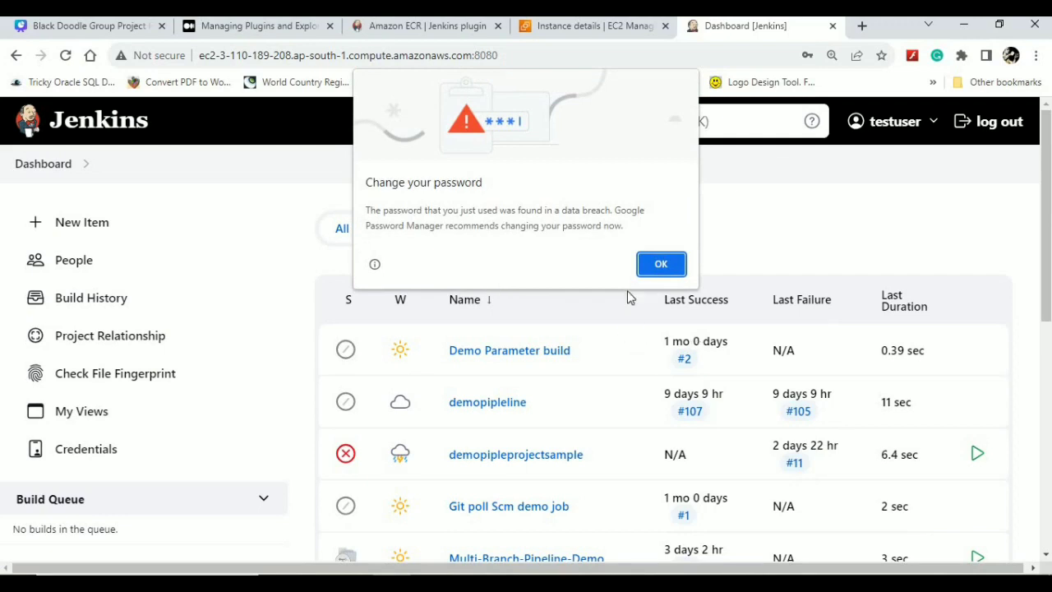
left_click(668, 261)
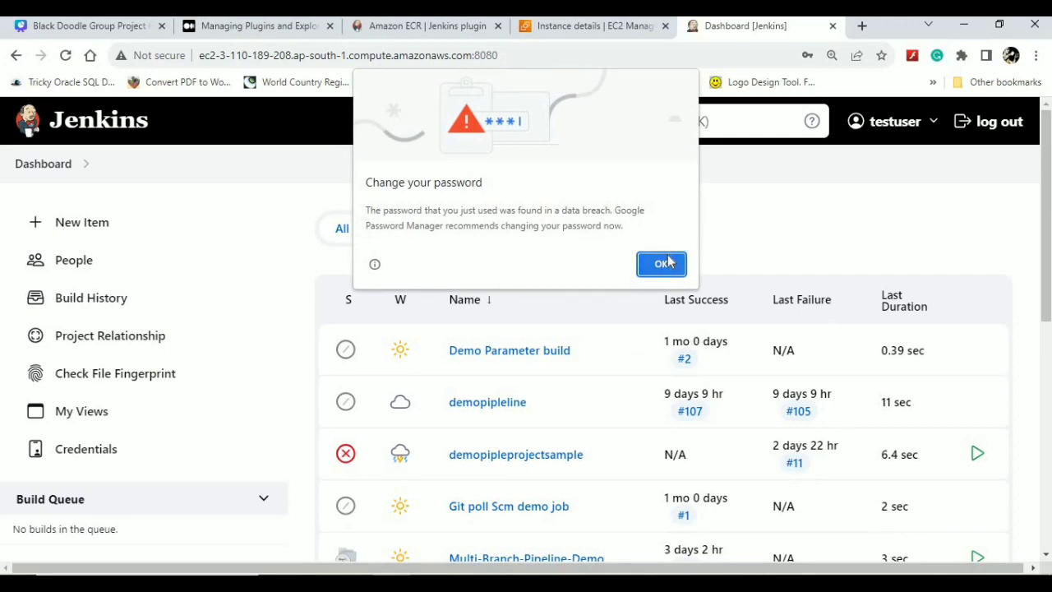
- Check the test user's My Views page, return to Dashboard, and log out
left_click(935, 129)
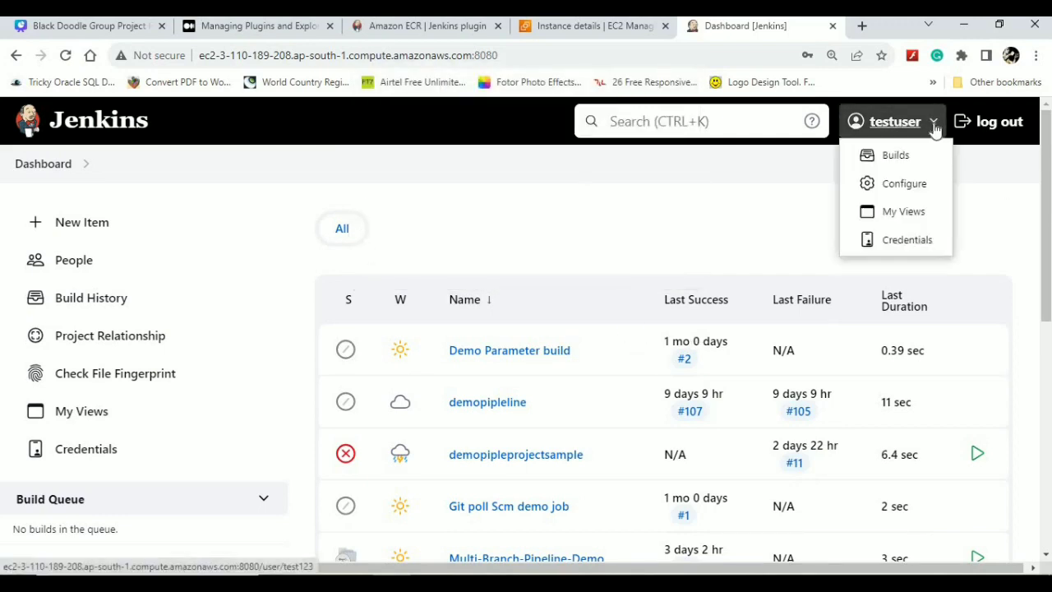
left_click(903, 213)
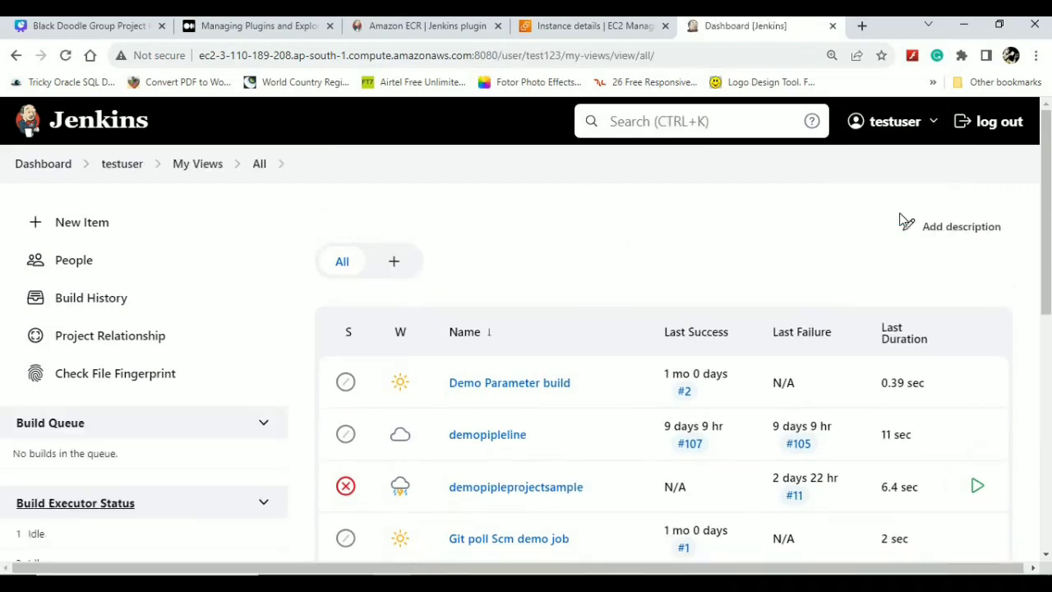
left_click_drag(1049, 190, 1026, 522)
scroll(1033, 360, "up", 10)
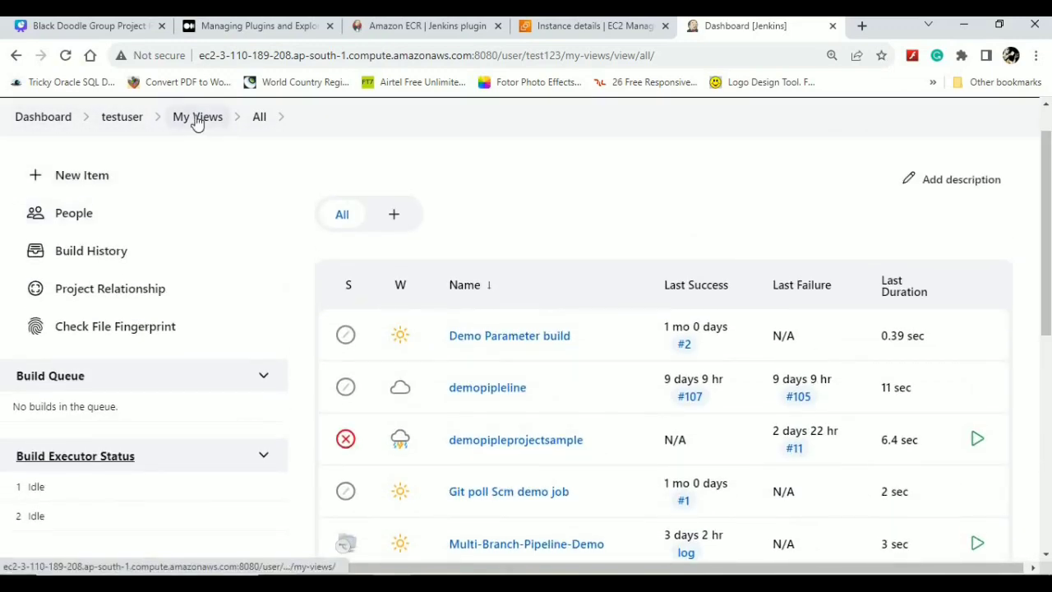
scroll(134, 127, "up", 1)
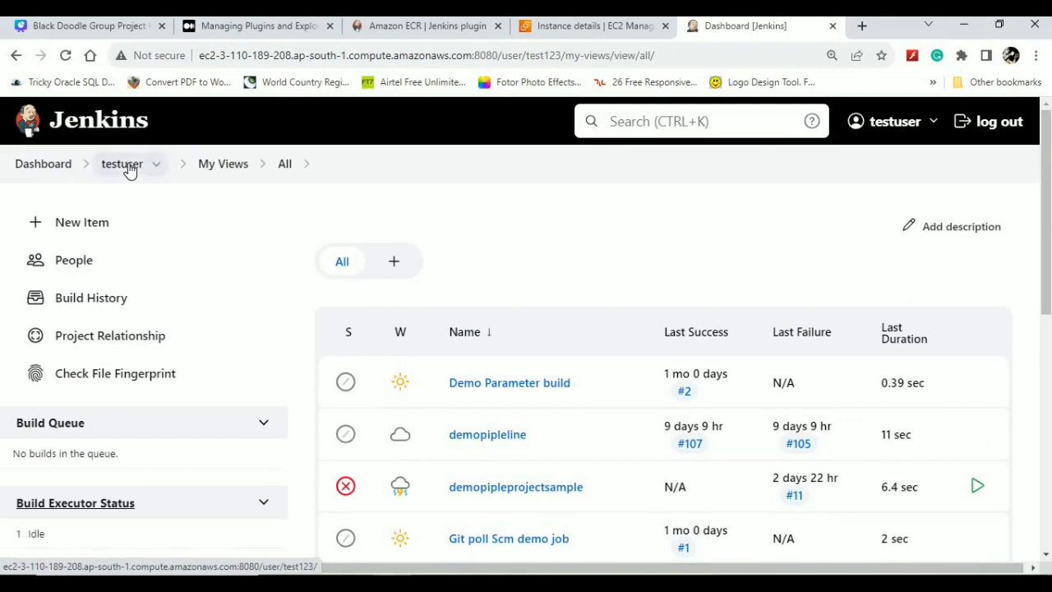
left_click(124, 164)
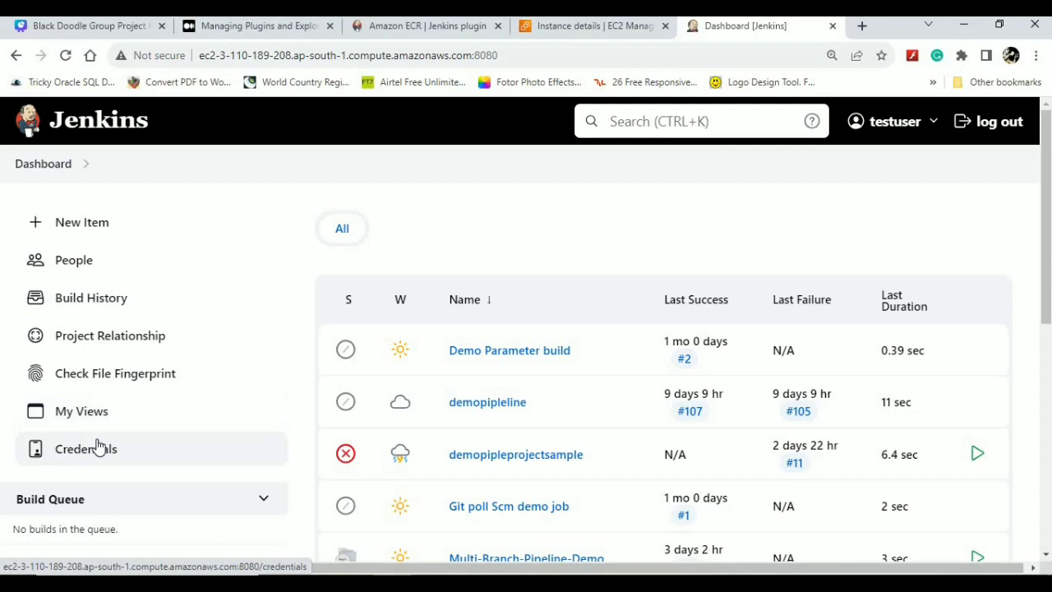
left_click(1013, 125)
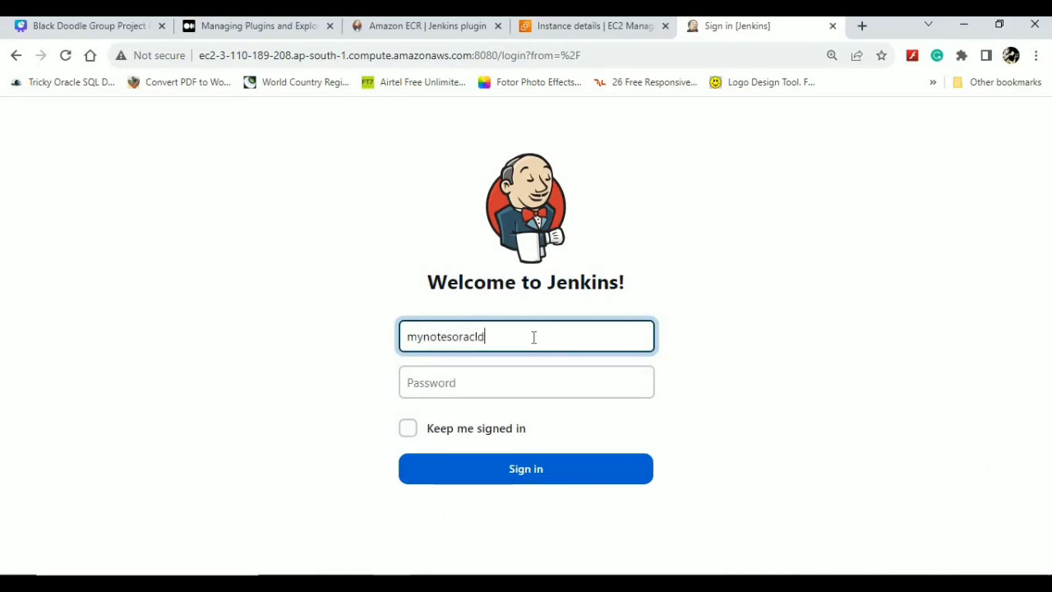
- Log in as administrator and open Manage and Assign Roles from Manage Jenkins
key("Tab")
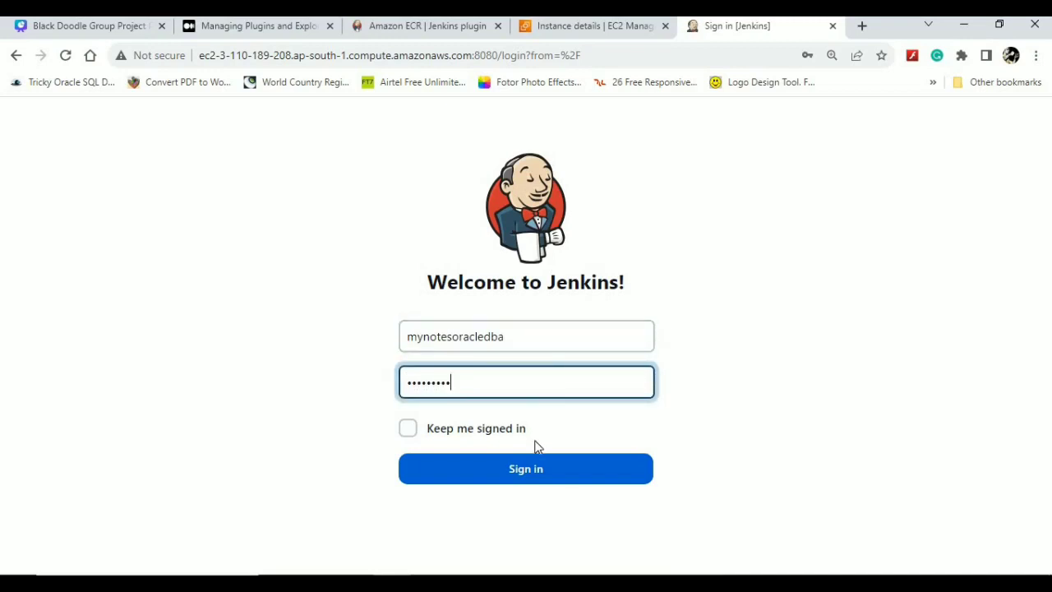
left_click(534, 475)
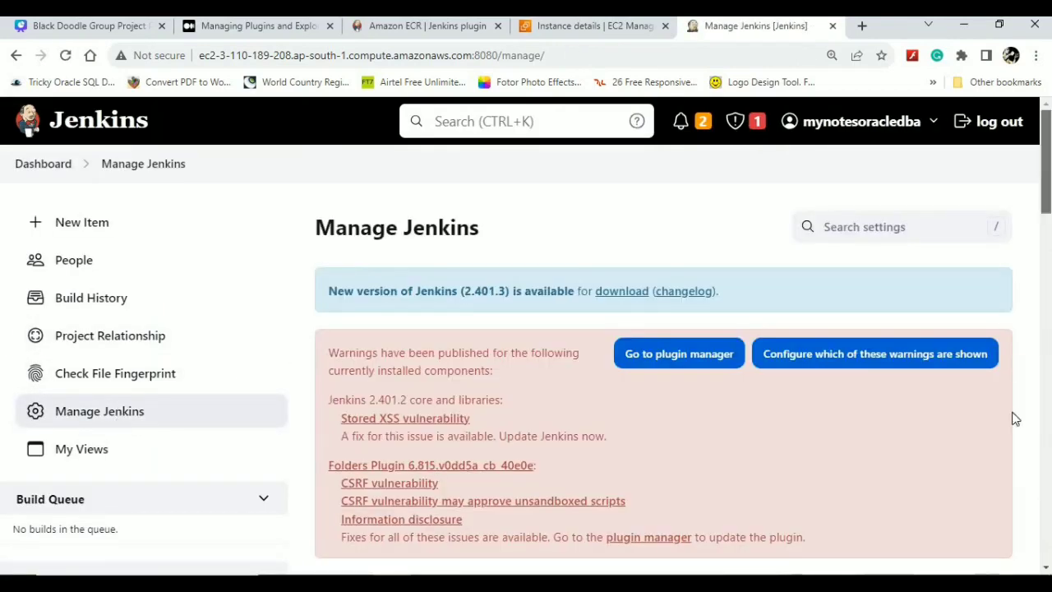
scroll(1007, 496, "down", 15)
scroll(1007, 496, "up", 6)
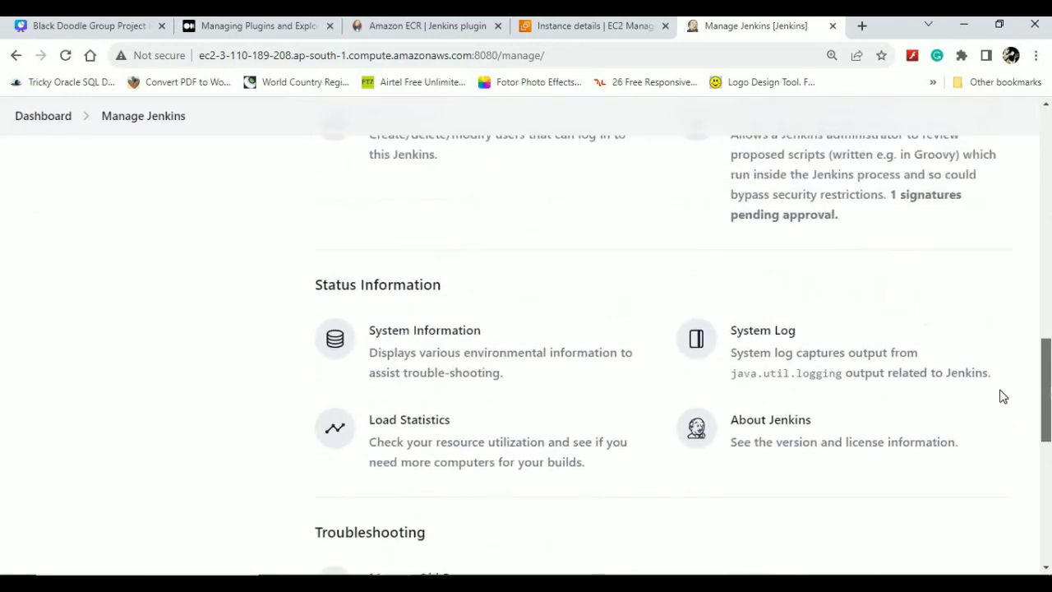
scroll(1000, 370, "up", 3)
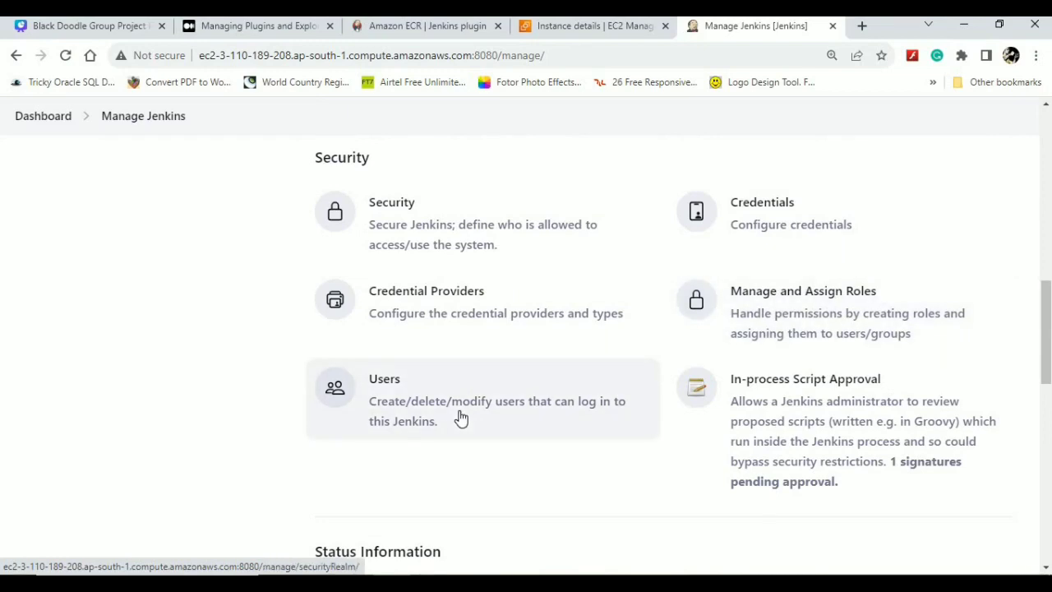
left_click(834, 304)
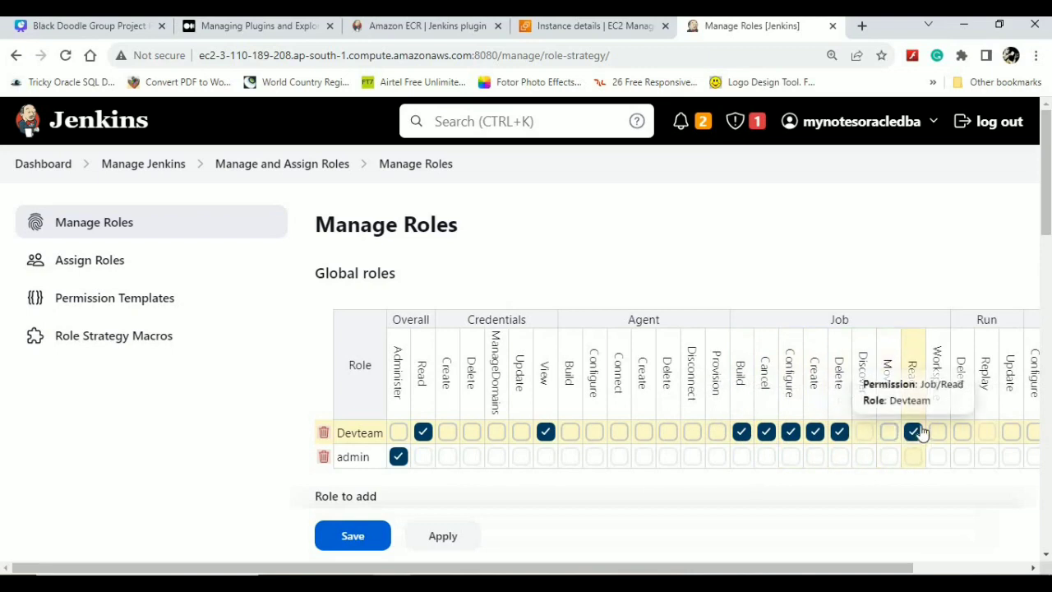
- Scroll the Global roles grid to review Devteam's permissions, then open Assign Roles
left_click_drag(814, 568, 921, 561)
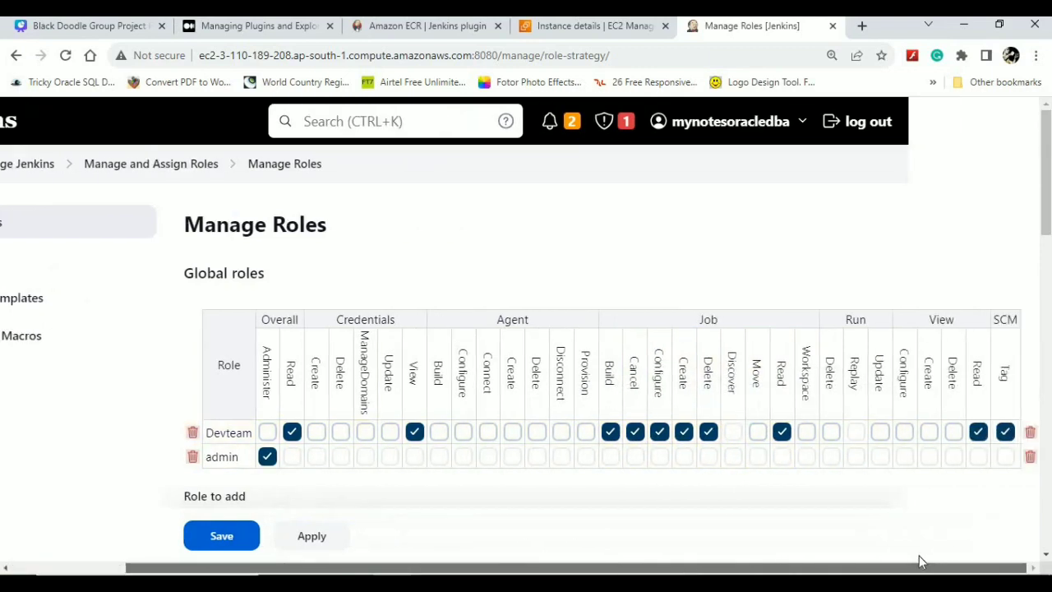
left_click_drag(736, 568, 622, 571)
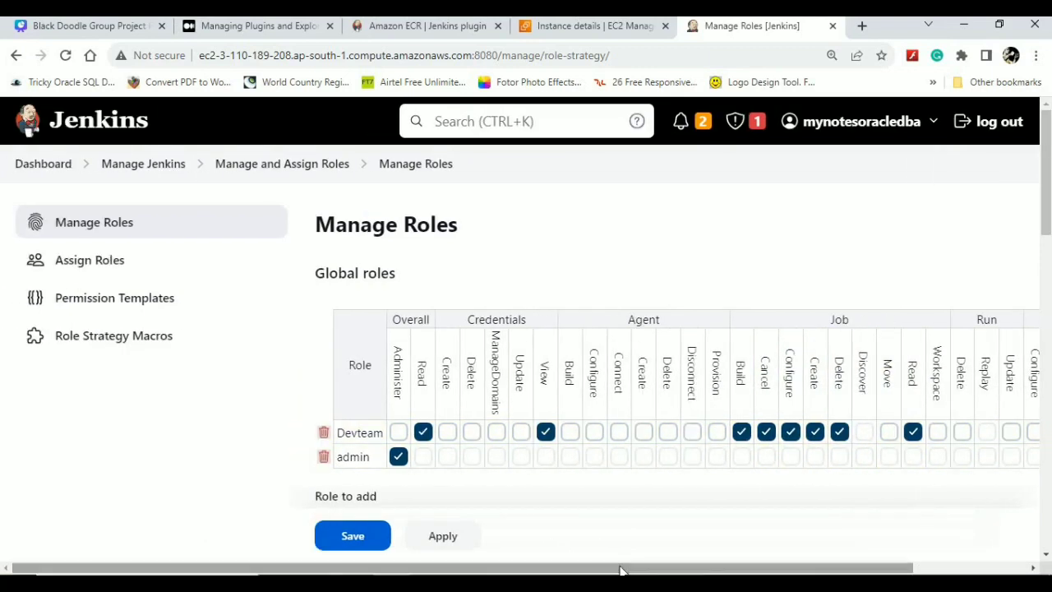
left_click(89, 271)
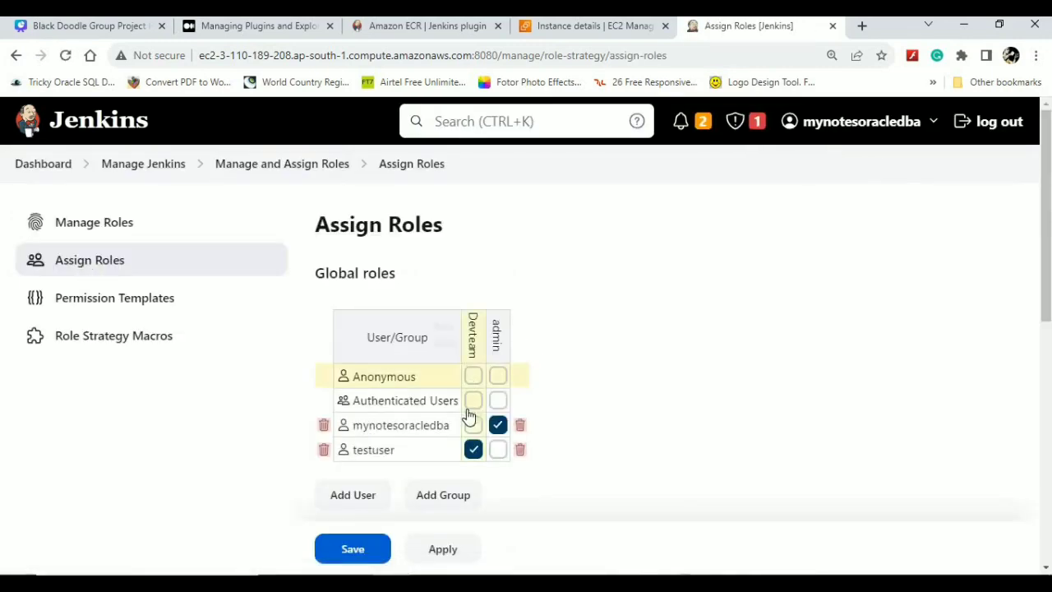
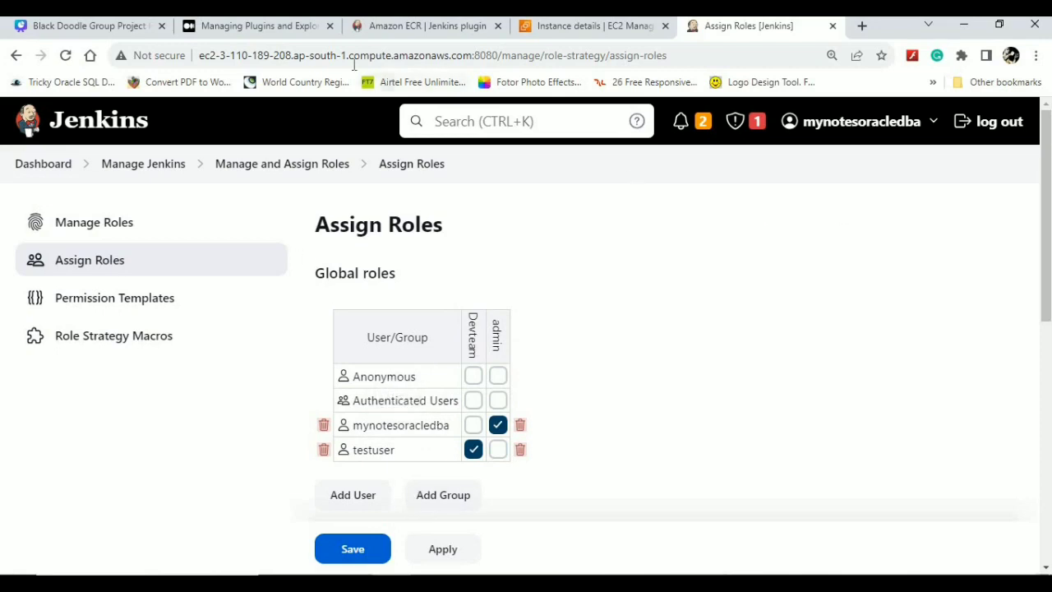
- Return to the Dashboard and scroll through its job list
left_click(48, 173)
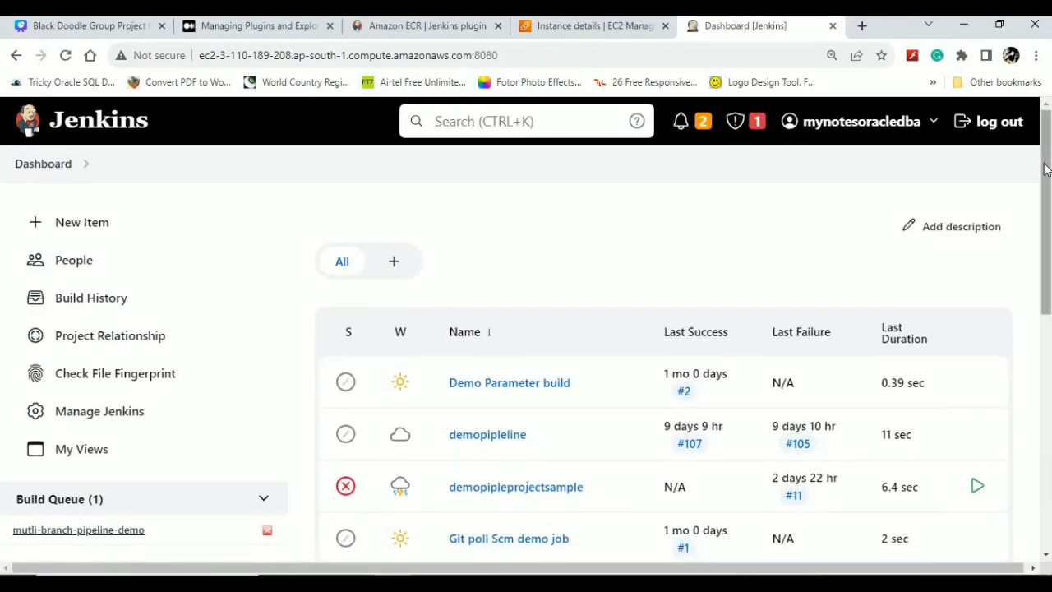
left_click_drag(1046, 170, 1001, 272)
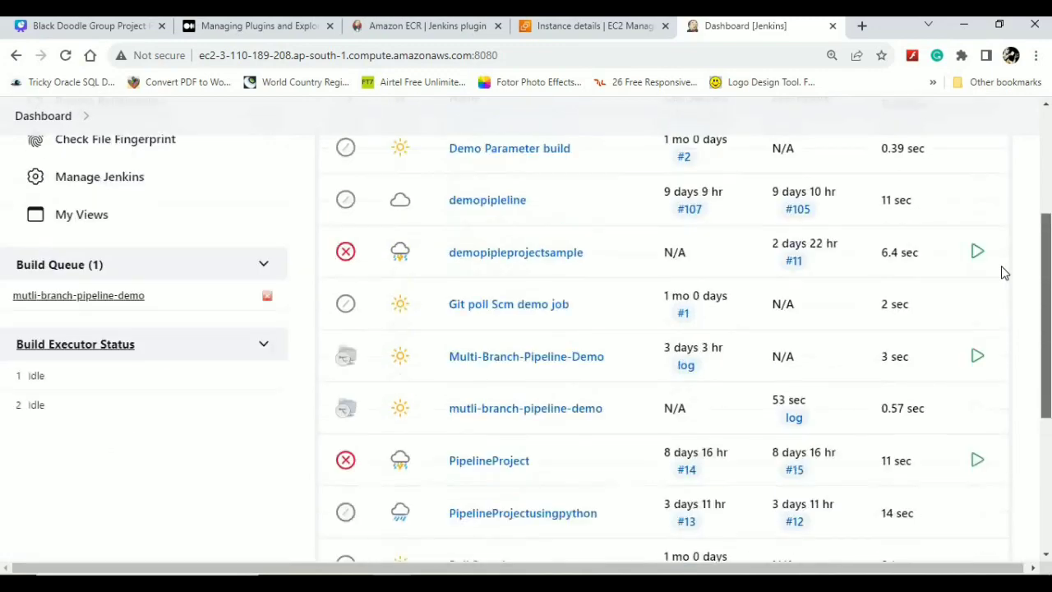
- Open Manage Jenkins and scroll down to the Jenkins CLI entry under Tools and Actions
left_click(111, 179)
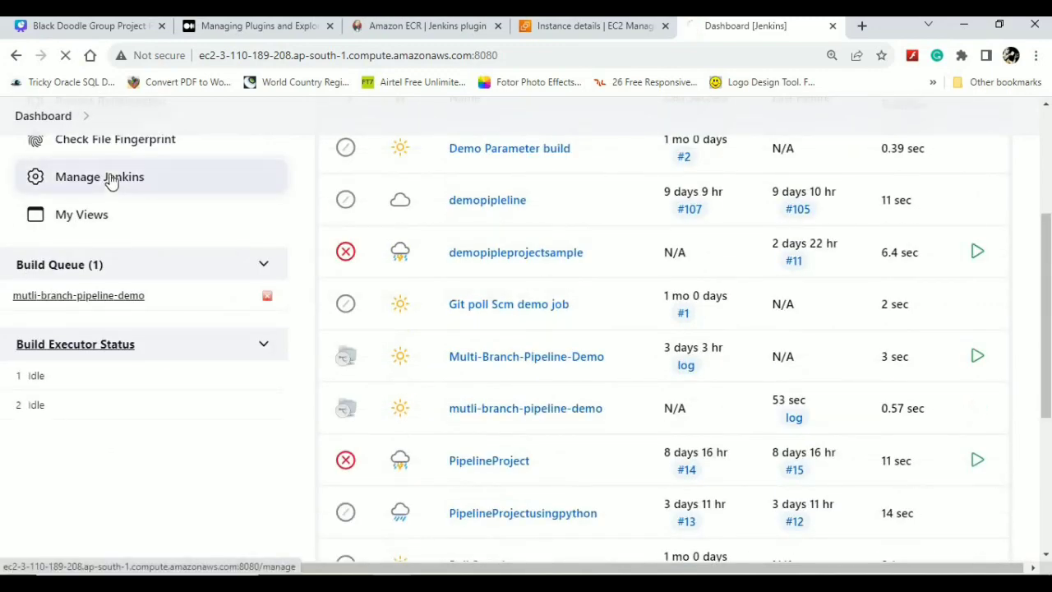
left_click_drag(1046, 382, 1047, 512)
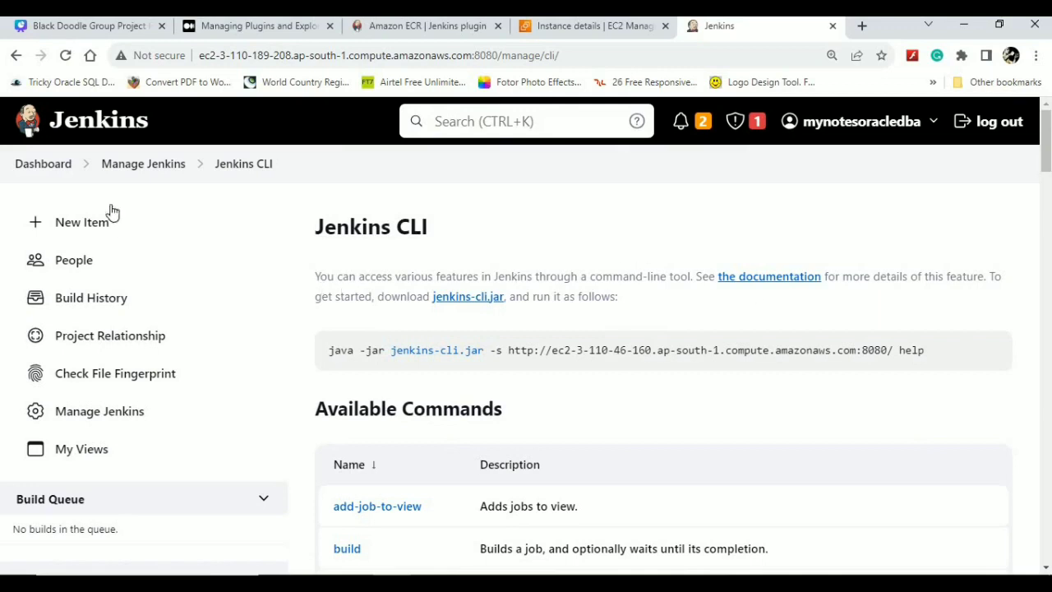
- Go back to Manage Jenkins and scroll to the Tools and Actions and Uncategorized sections
left_click(144, 167)
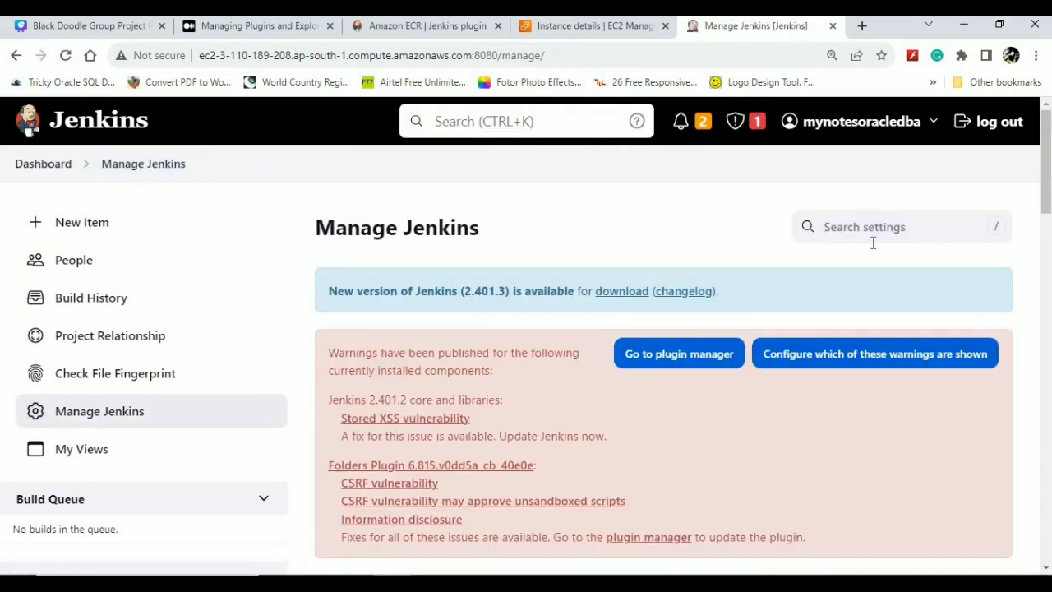
left_click_drag(1047, 161, 1050, 507)
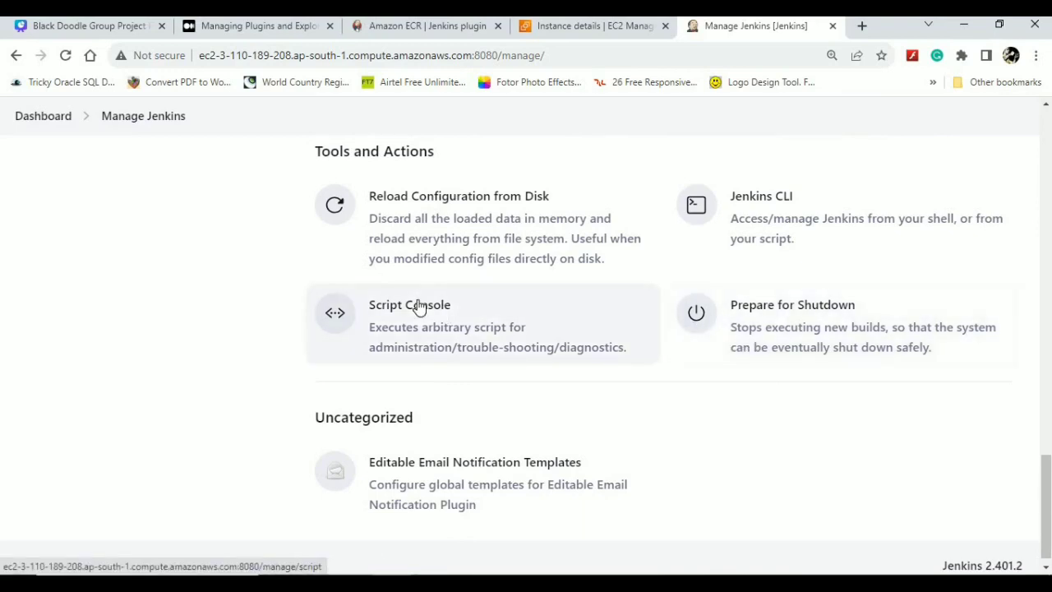
scroll(419, 307, "down", 1)
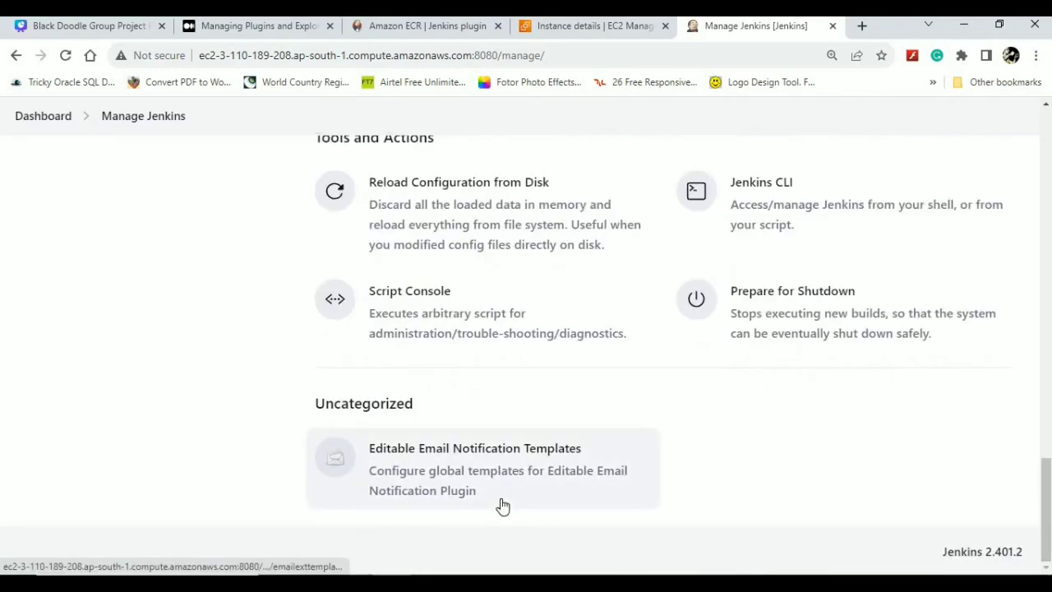